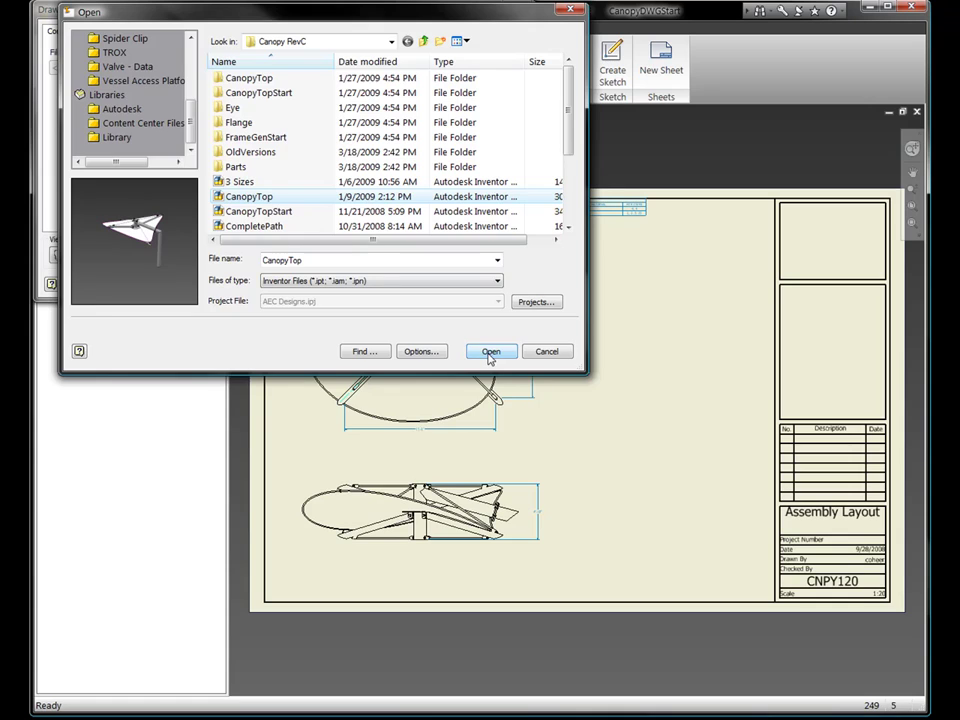
Load CanopyTop.iam as the source assembly for the new base view
left_click(490, 353)
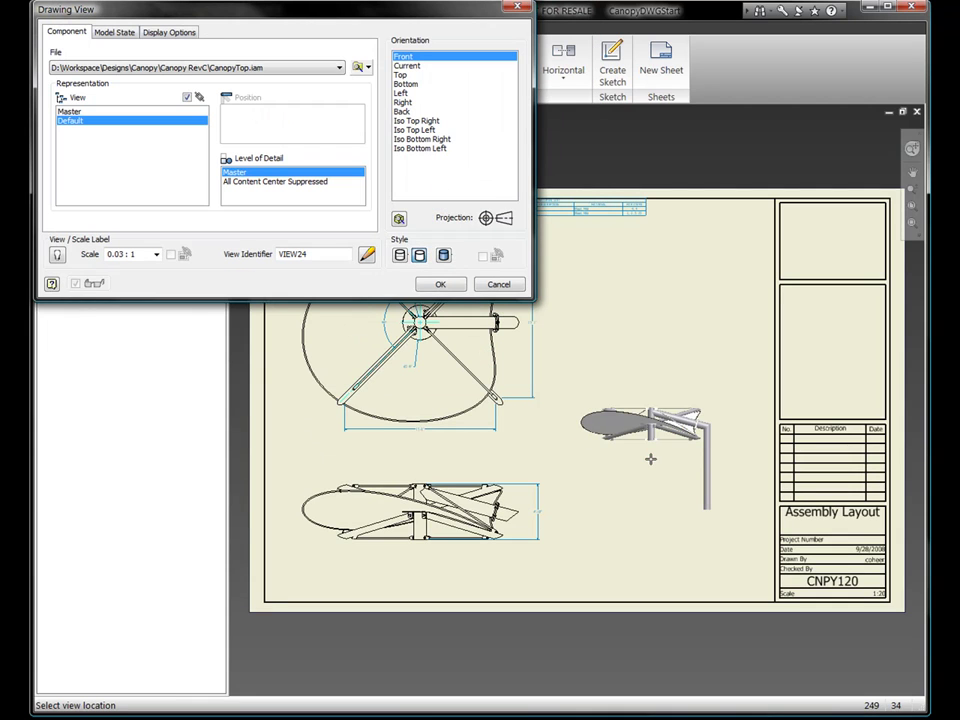
Free-orbit the canopy to a custom three-quarter orientation and clear the scale field for the new value
left_click(398, 219)
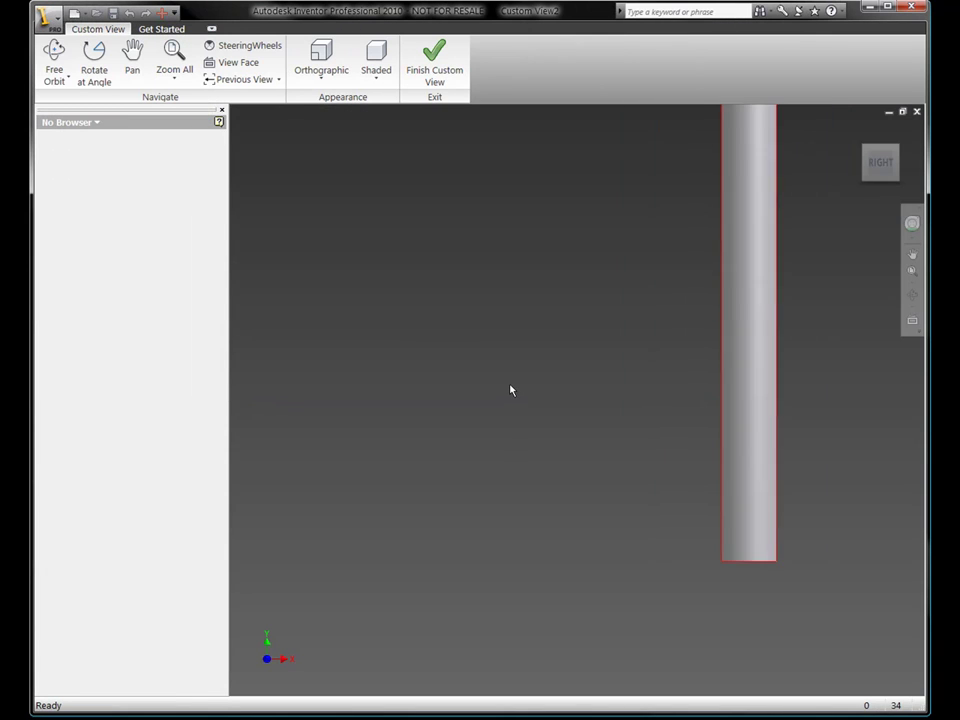
key("F4")
left_click_drag(654, 409, 639, 445)
key("Escape")
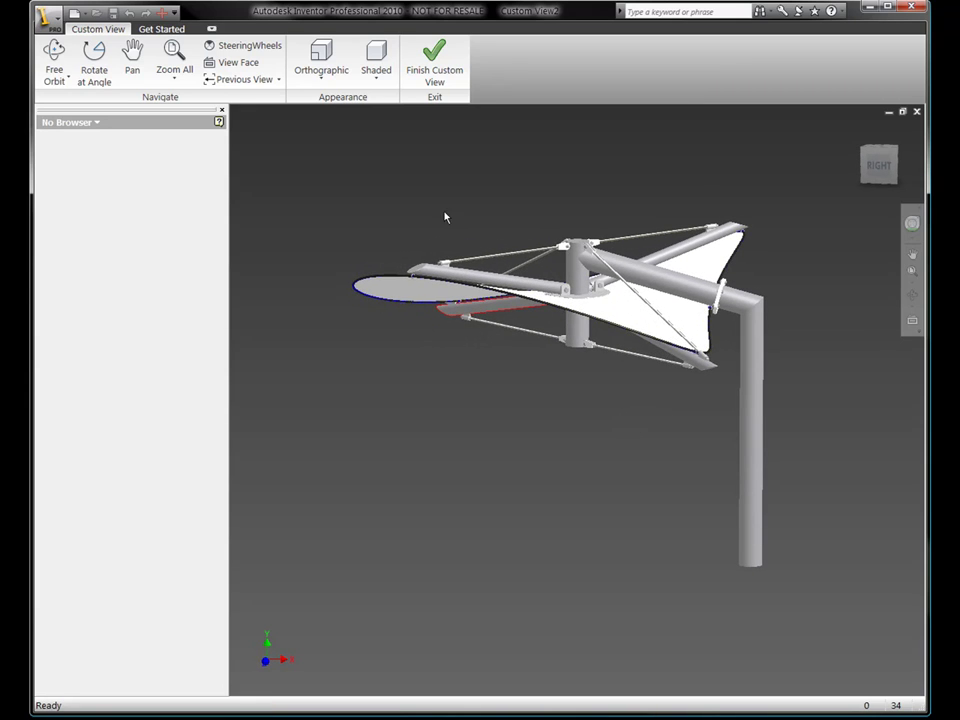
left_click(430, 71)
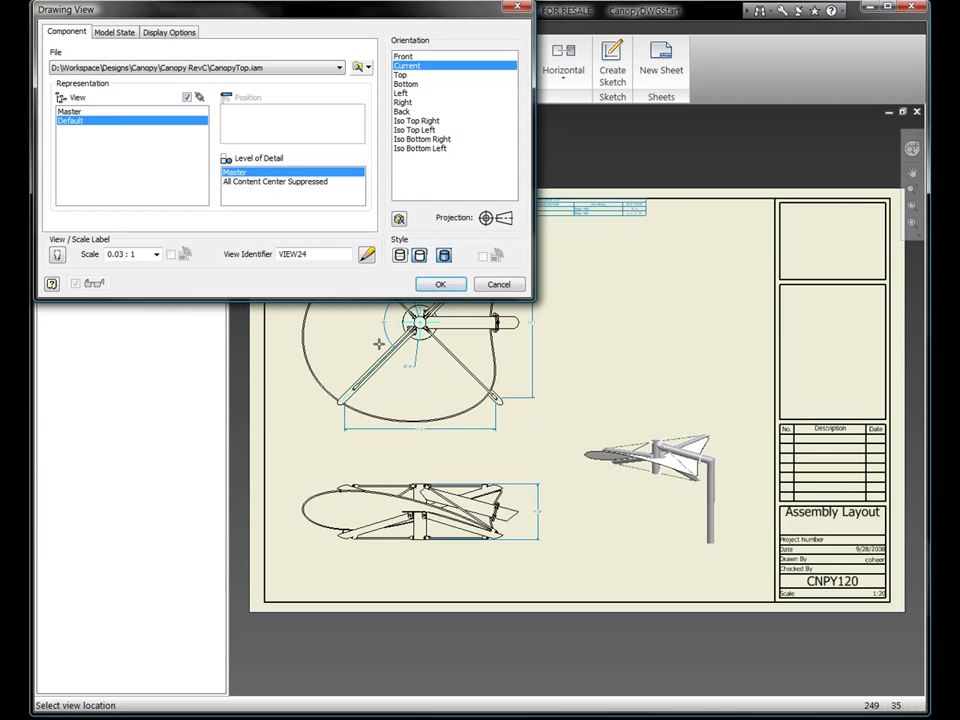
key("BackSpace")
Place the 0.04:1 3D canopy view and add its parts list at the sheet's top-right
type("4")
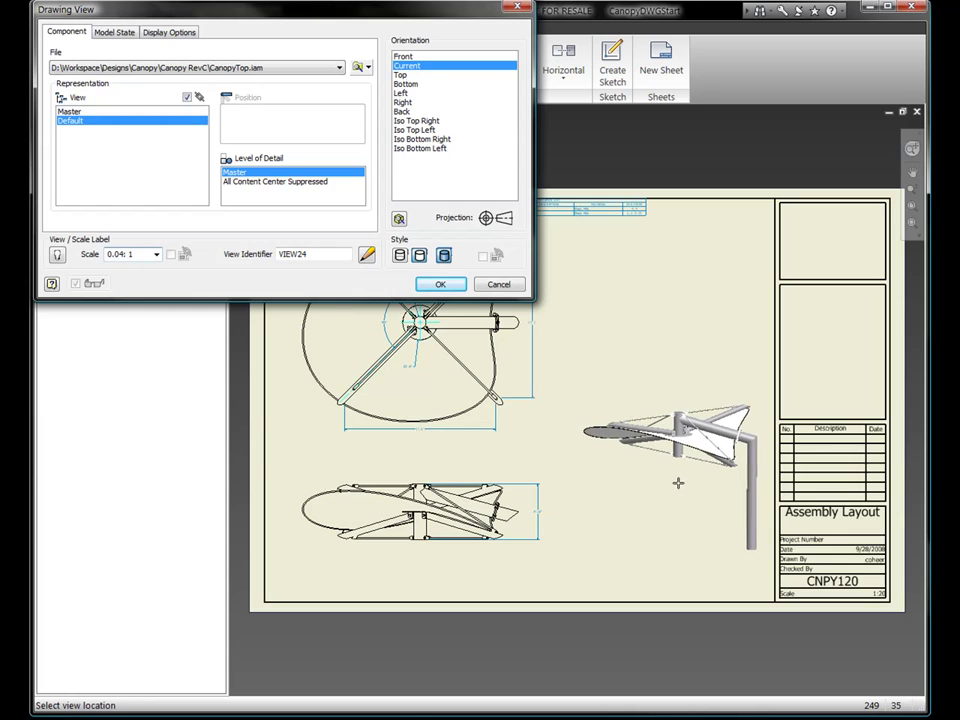
left_click(673, 486)
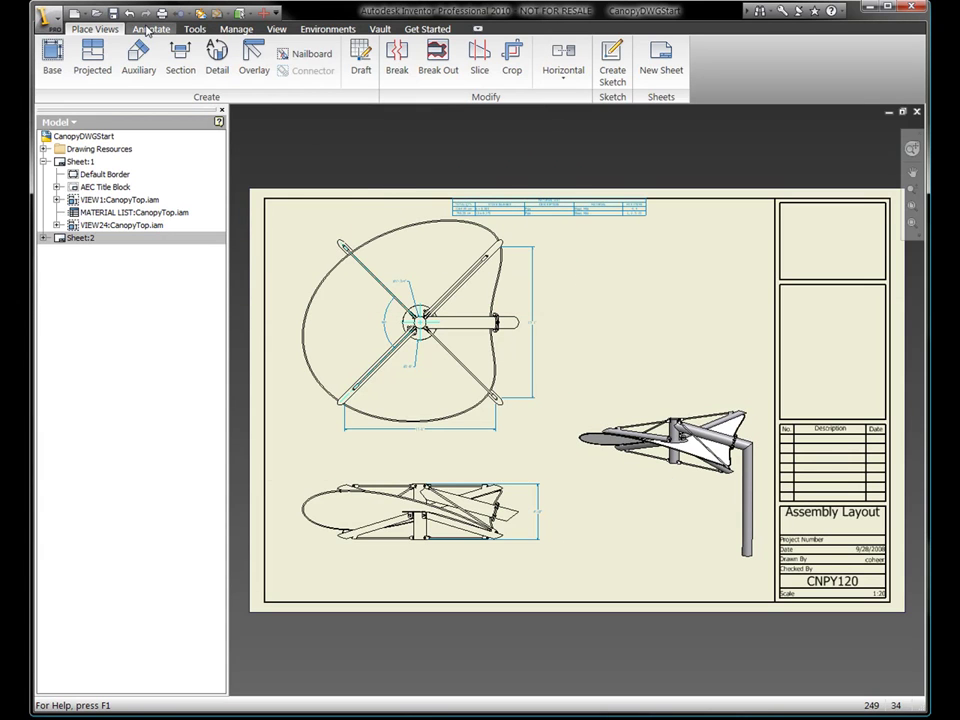
left_click(150, 29)
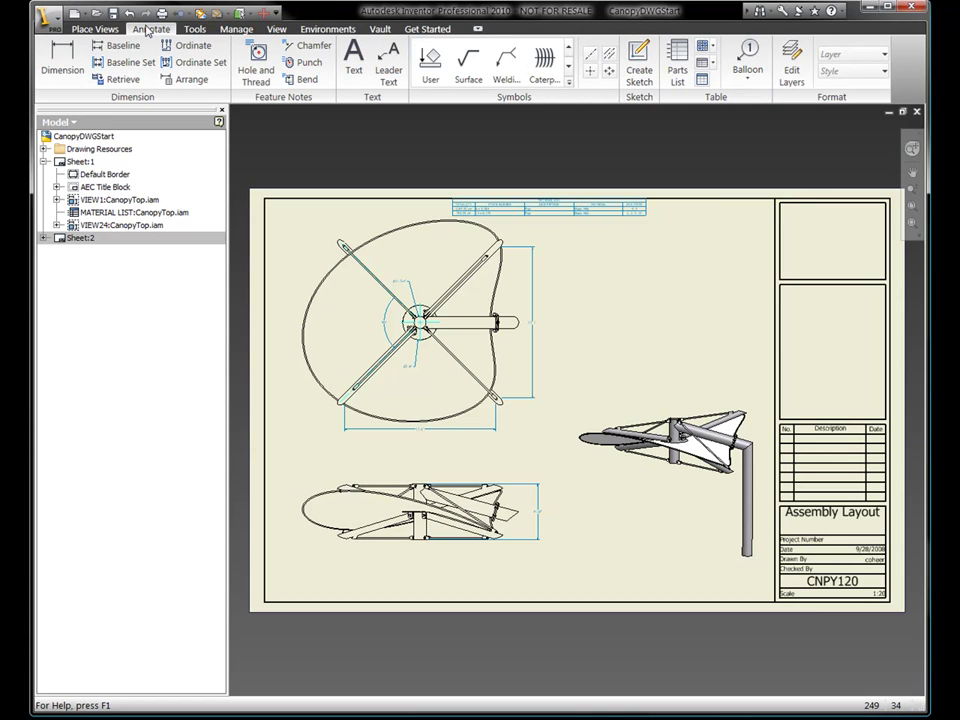
left_click(677, 65)
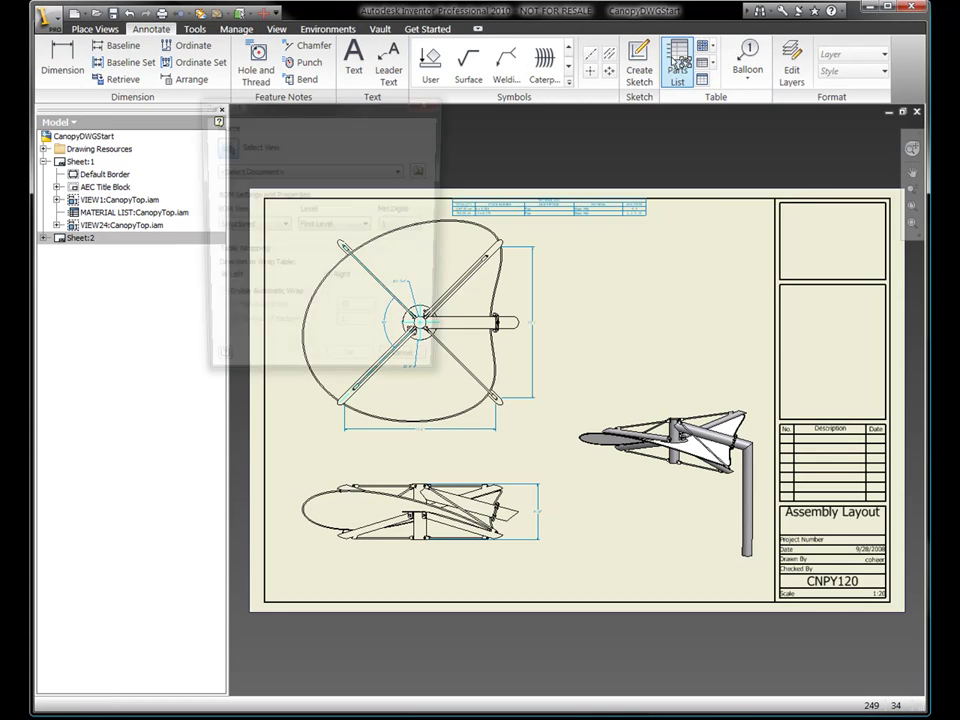
left_click(640, 488)
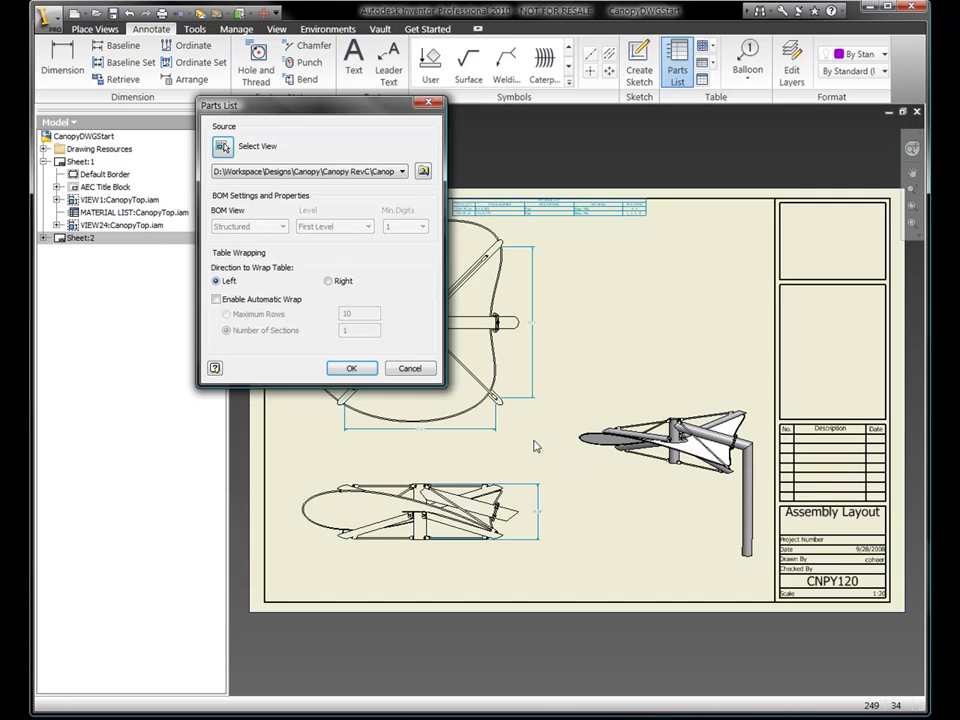
left_click(374, 373)
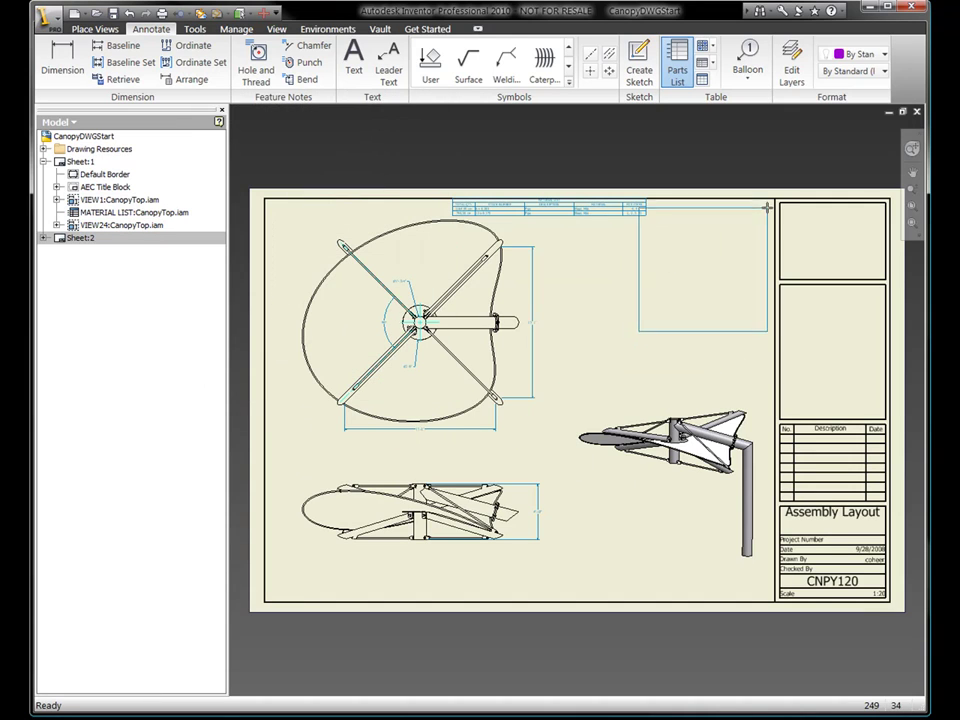
left_click(771, 199)
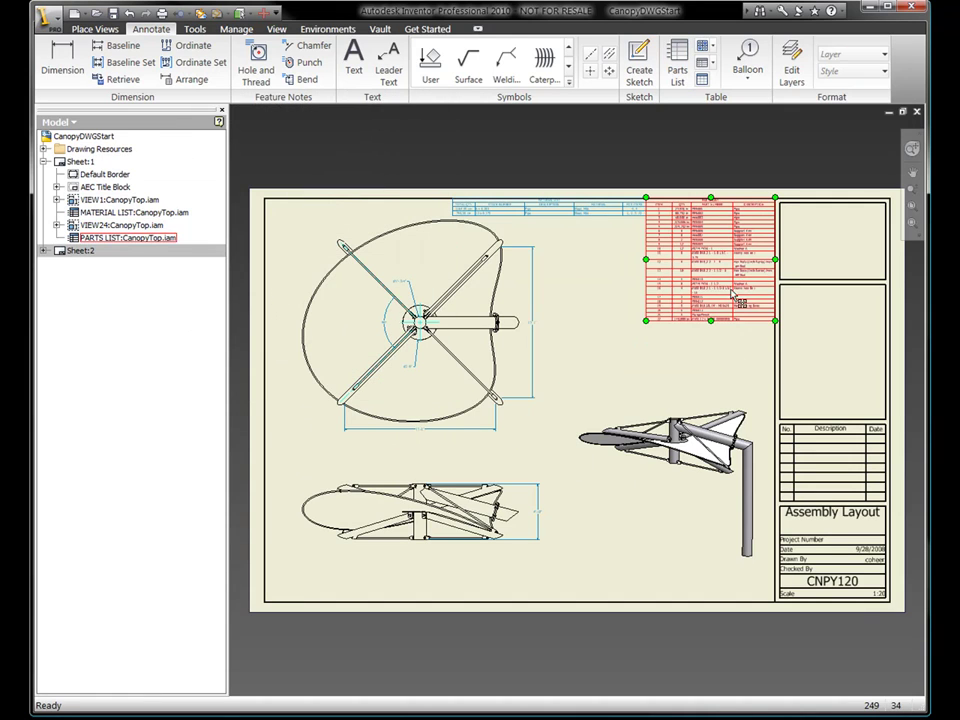
Zoom in on the new parts list, then bring the whole 3D canopy view into sight
key("z")
left_click_drag(613, 194, 778, 330)
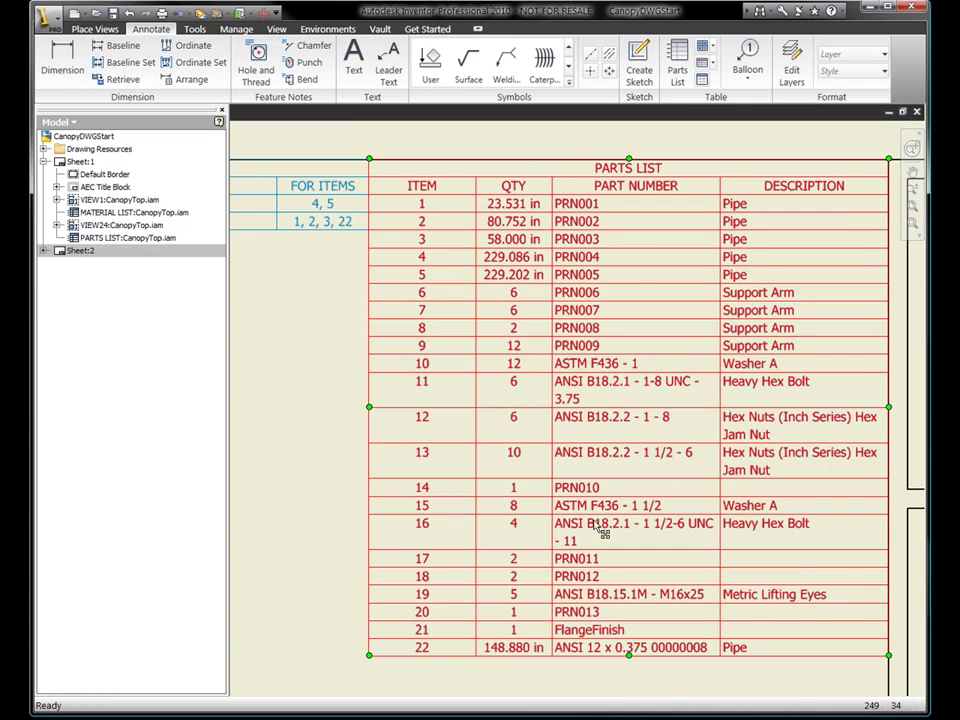
middle_click_drag(602, 589, 616, 154)
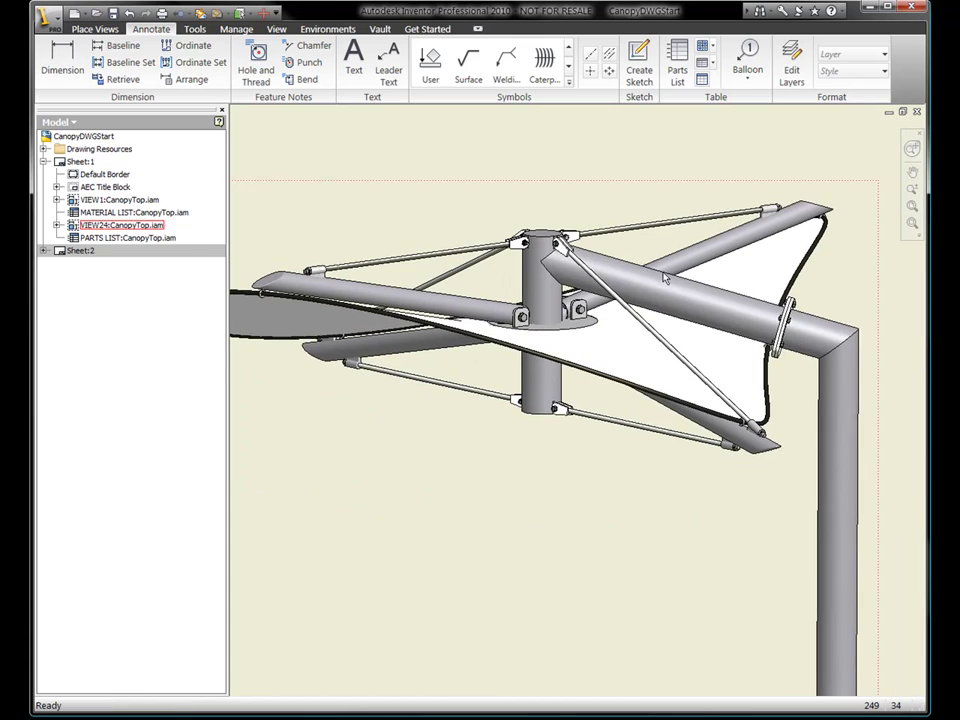
scroll(658, 360, "down", 3)
middle_click_drag(658, 360, 718, 296)
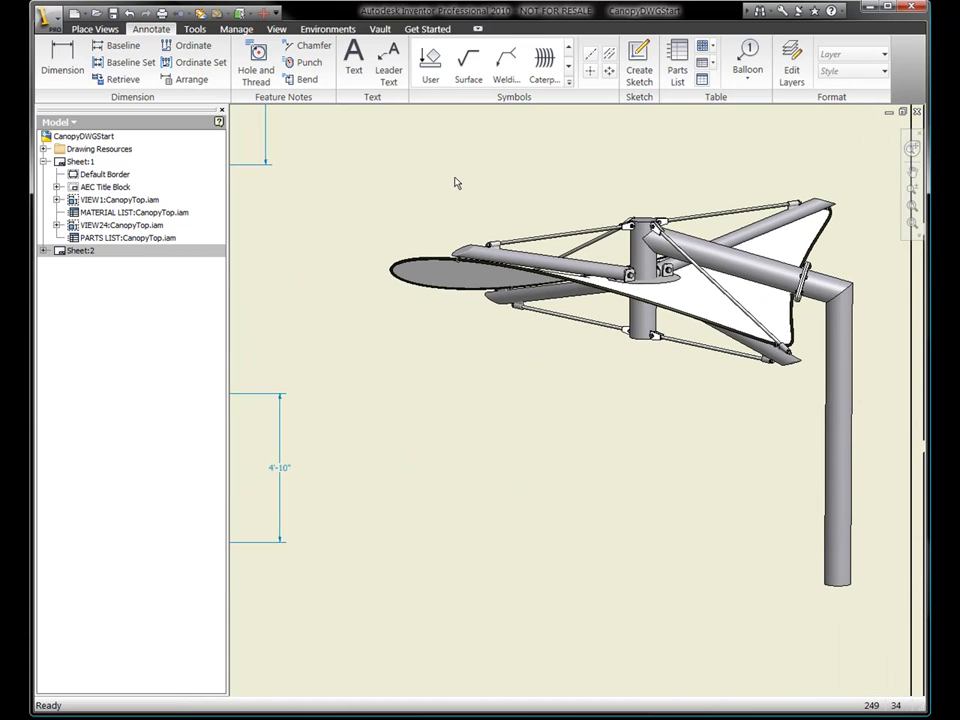
left_click(748, 78)
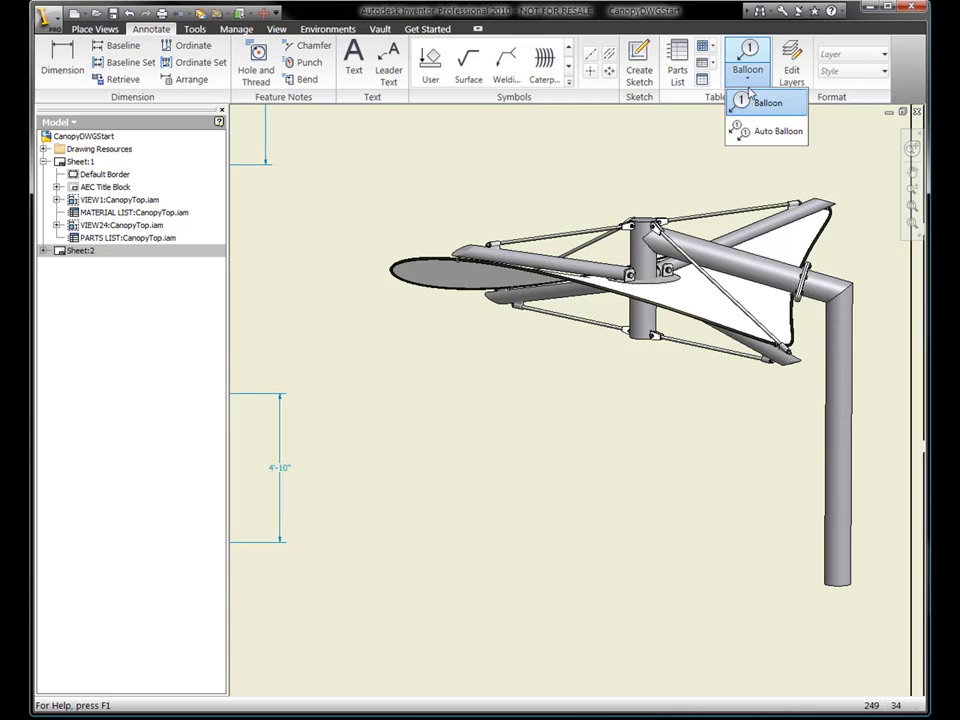
Auto-balloon all canopy components in the 3D view as a vertical column to its left
left_click(760, 134)
left_click(547, 228)
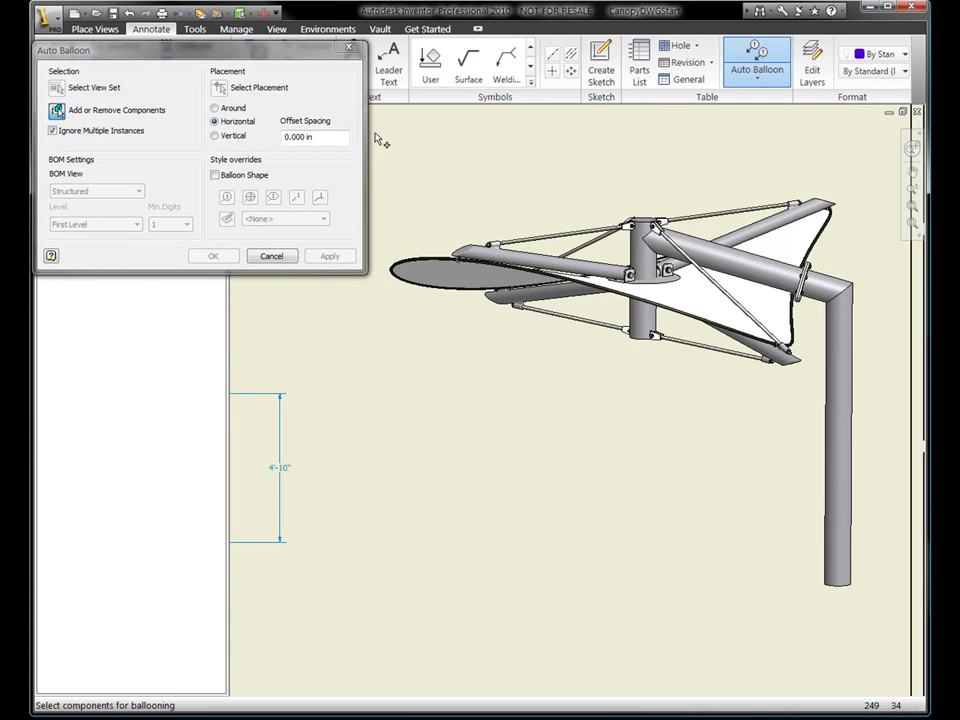
left_click_drag(378, 140, 895, 645)
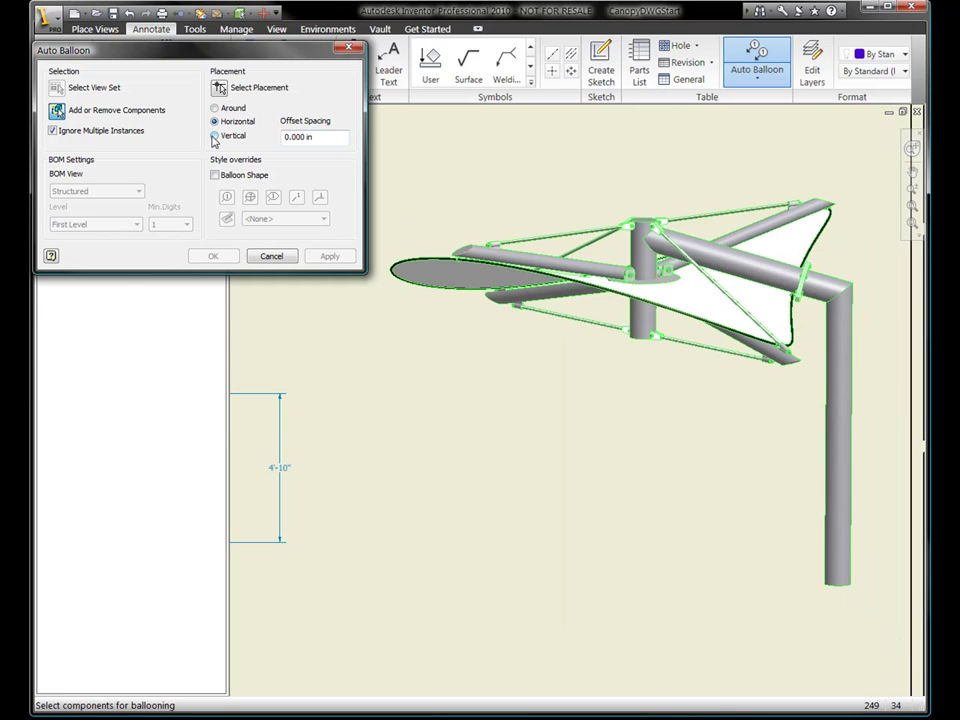
left_click(219, 89)
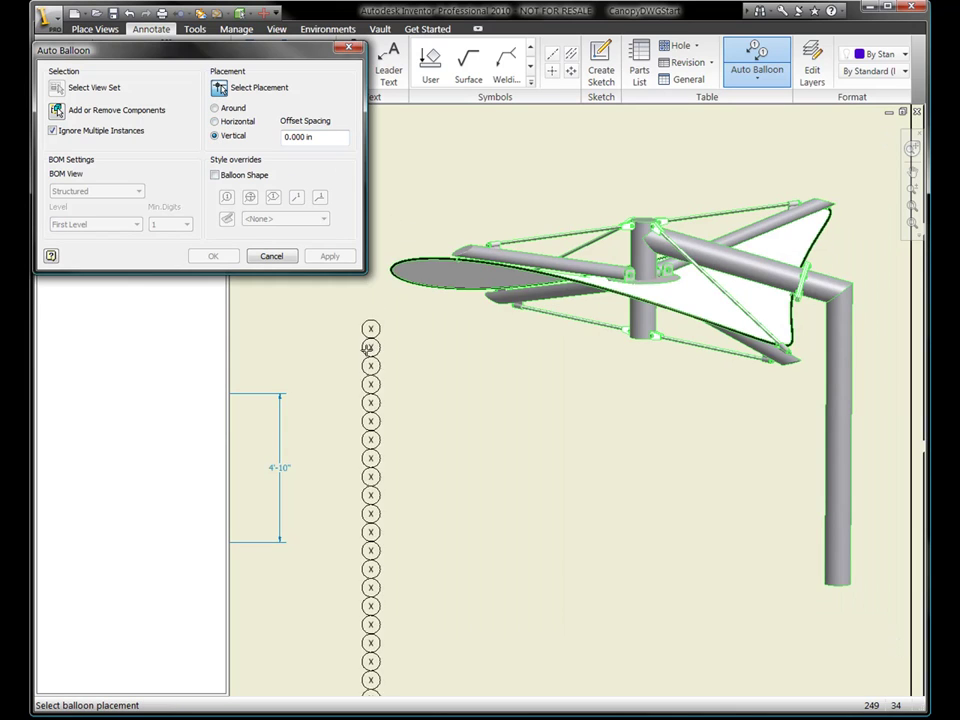
mouse_move(380, 167)
middle_mouse_down()
mouse_move(470, 185)
mouse_move(463, 193)
middle_mouse_up()
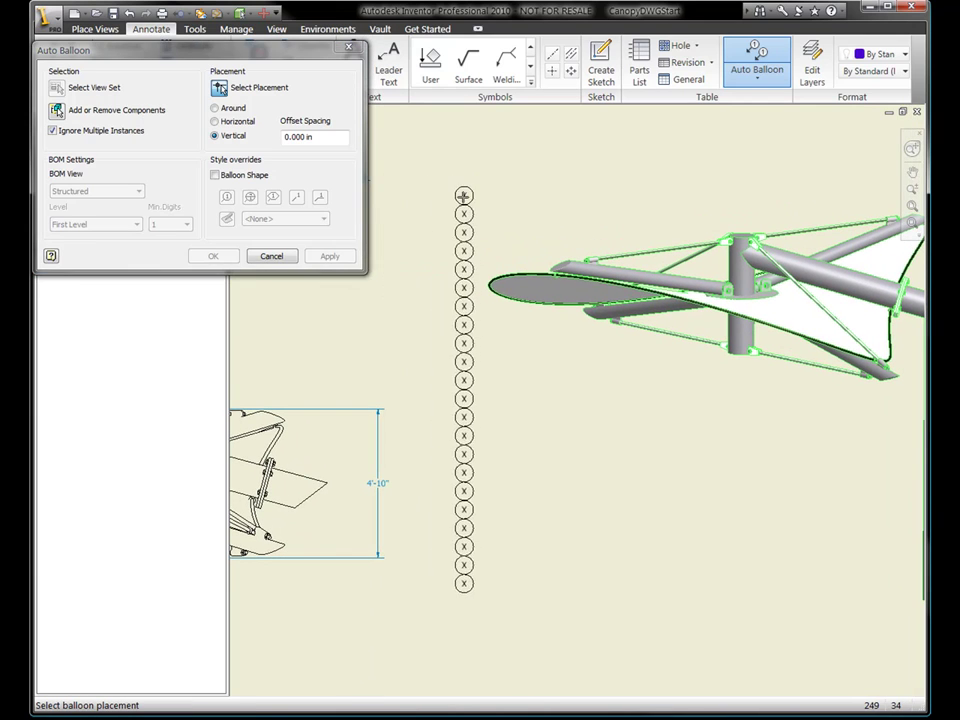
left_click(442, 207)
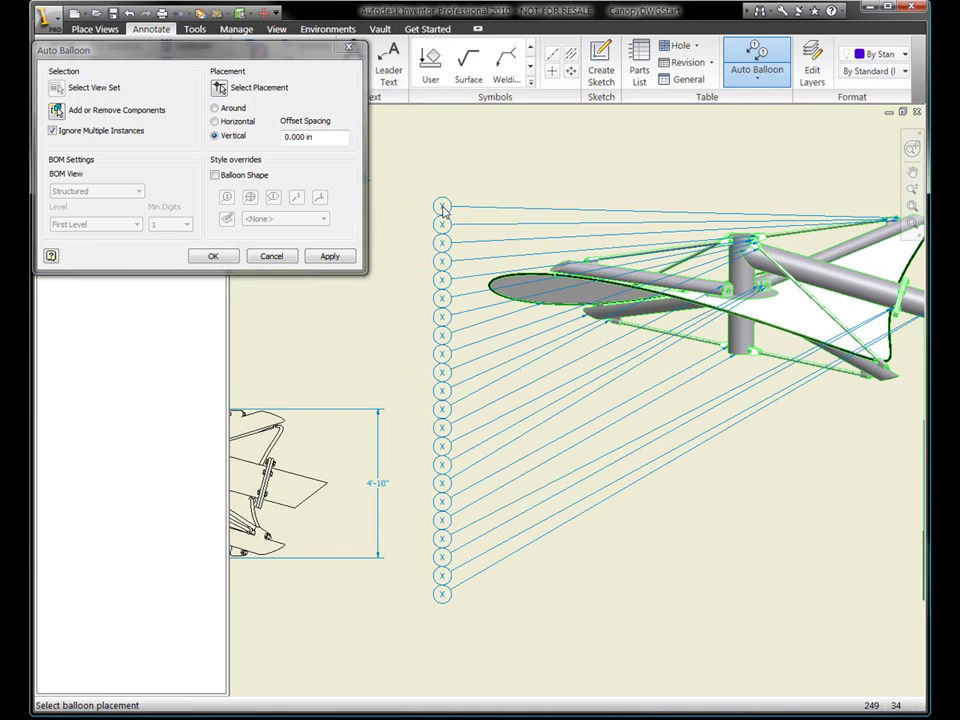
left_click(228, 262)
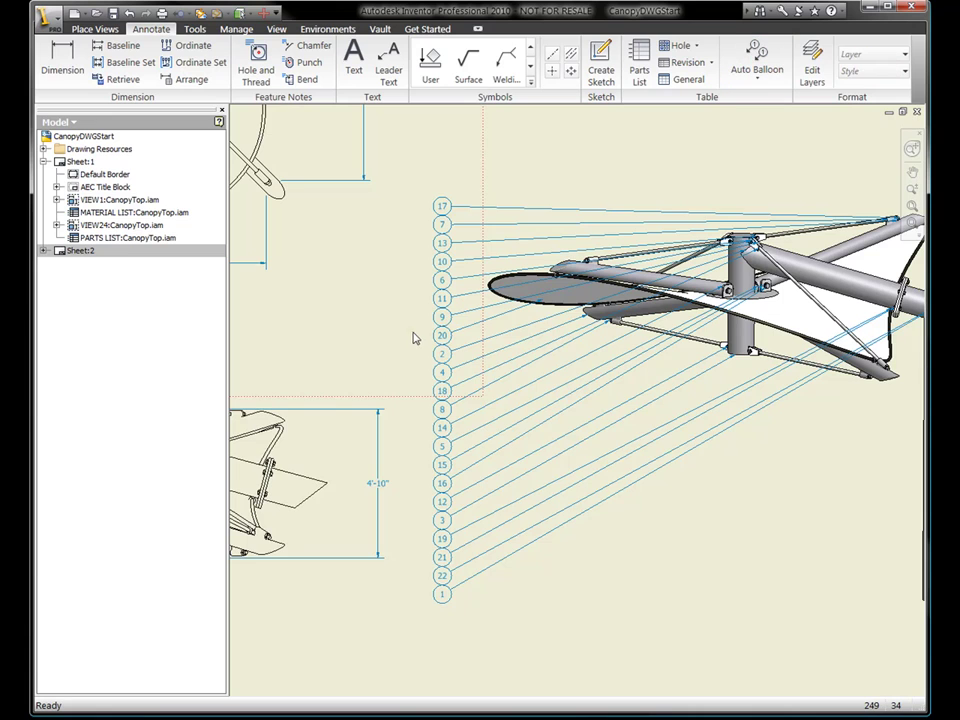
scroll(523, 409, "down", 2)
mouse_move(523, 394)
middle_mouse_down()
mouse_move(534, 399)
mouse_move(518, 398)
middle_mouse_up()
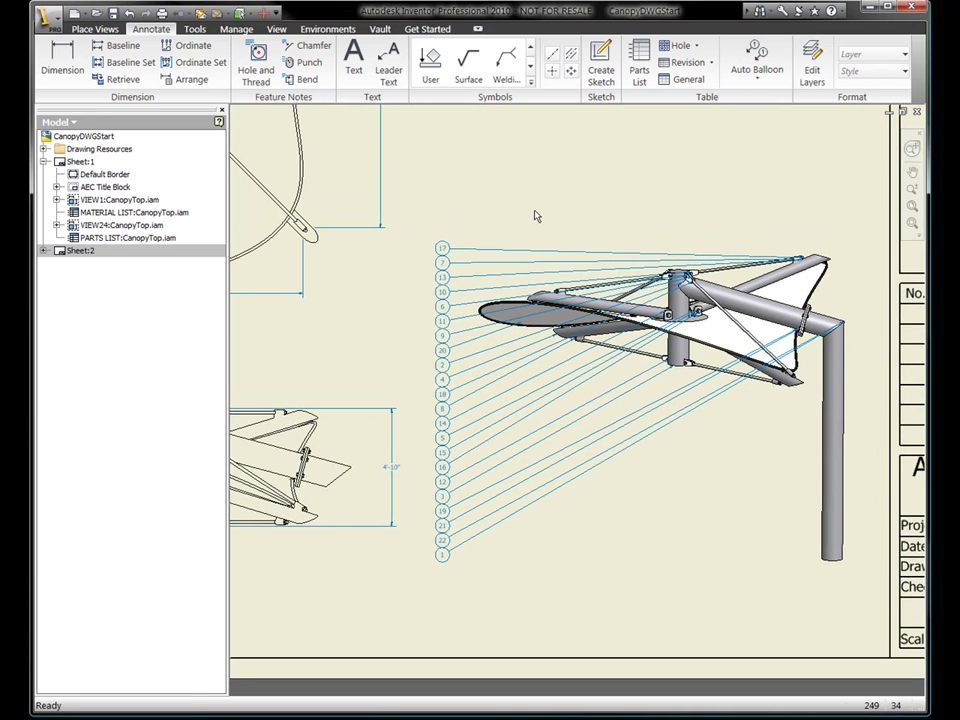
key("Home")
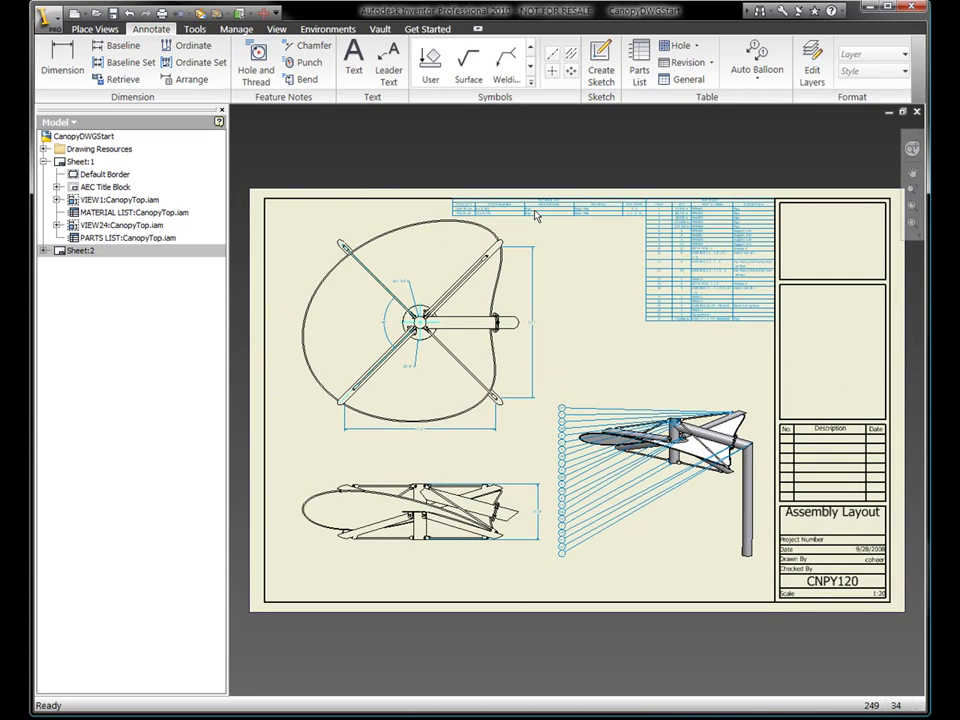
key("F3")
left_click_drag(446, 180, 646, 249)
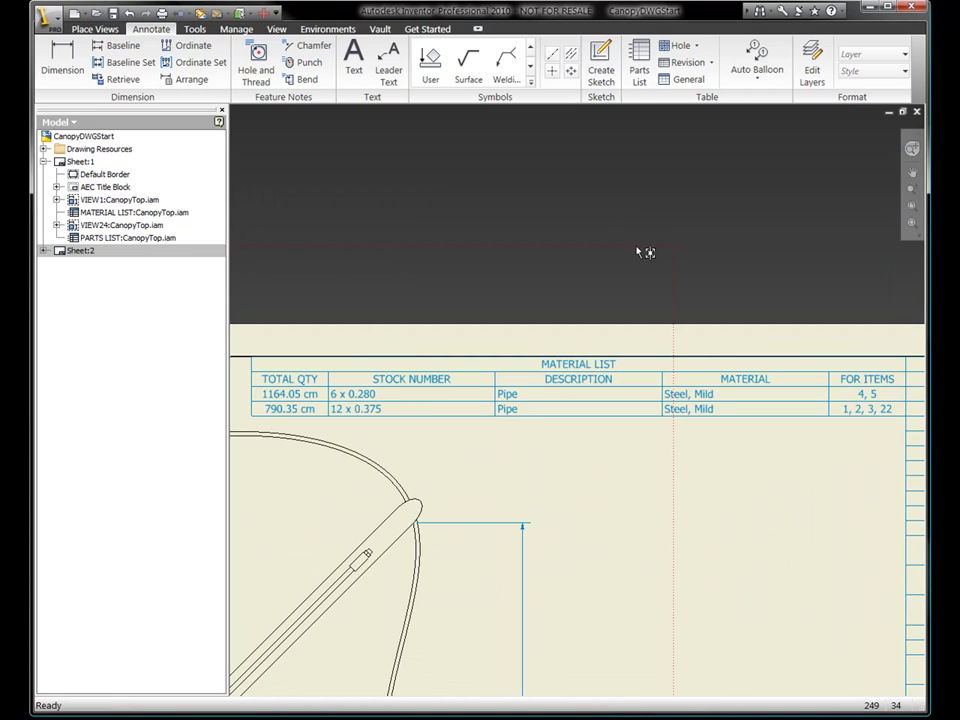
key("F5")
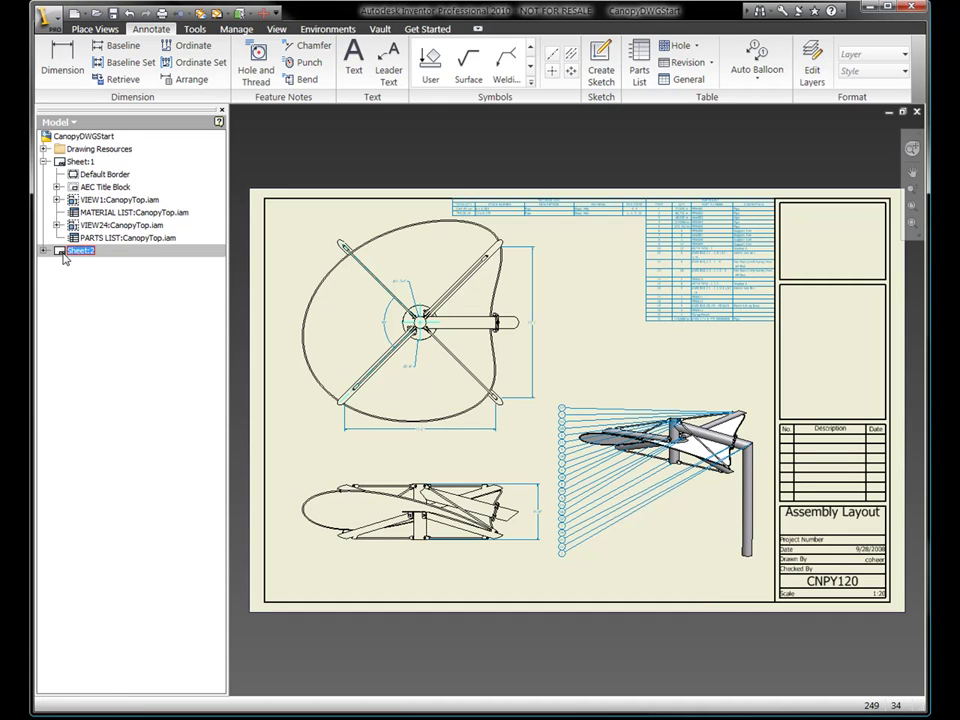
Switch to Sheet 2 and zoom in on the round plate with four ears
double_click(63, 254)
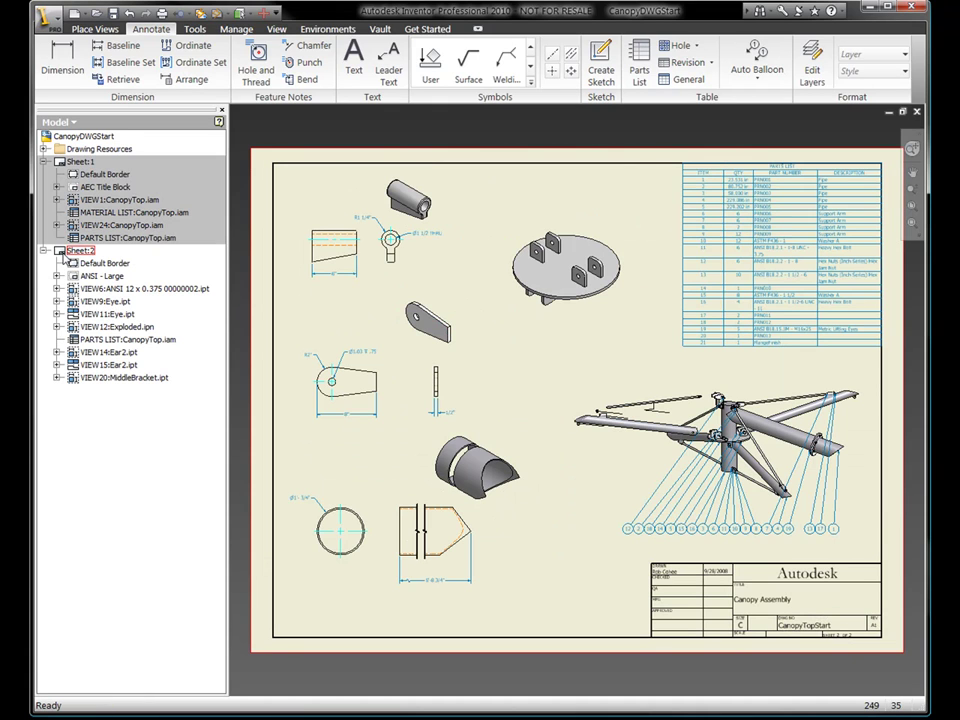
left_click(911, 222)
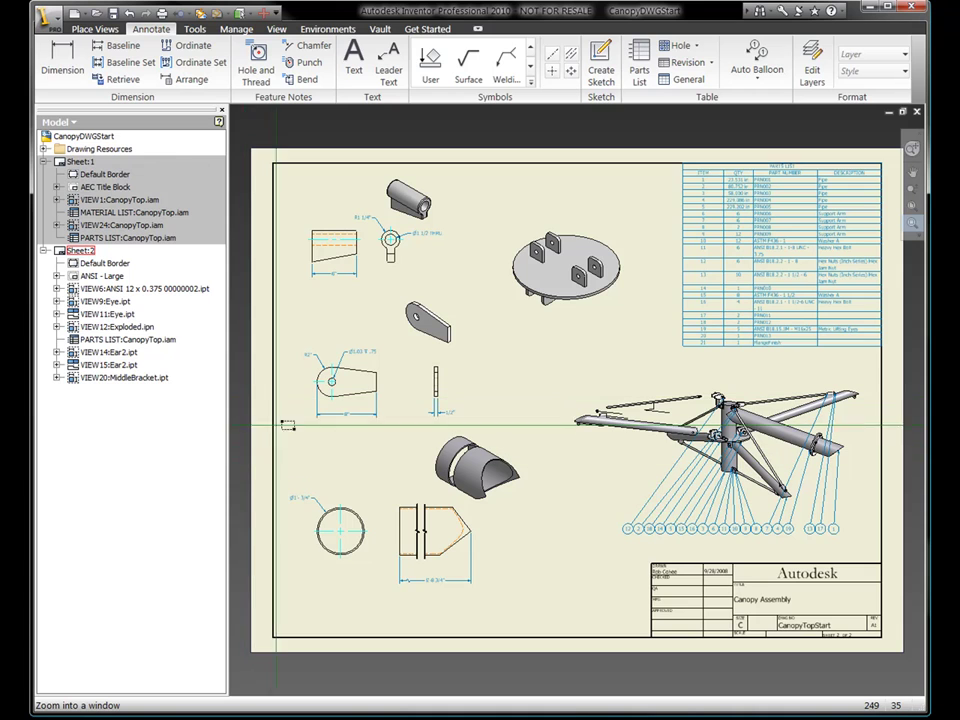
left_click_drag(287, 420, 476, 564)
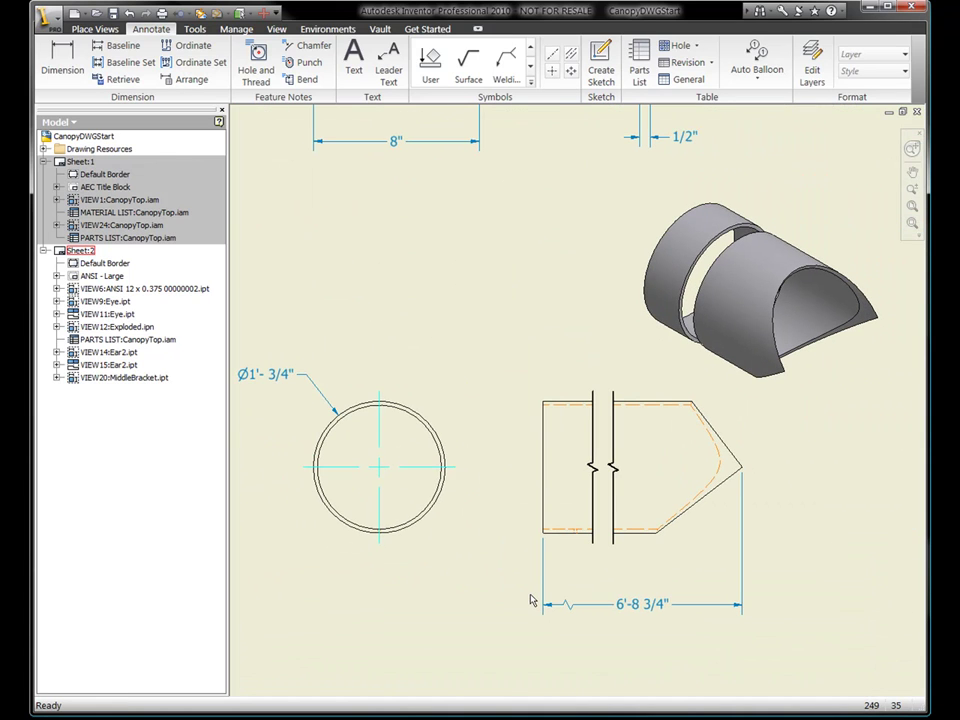
key("F5")
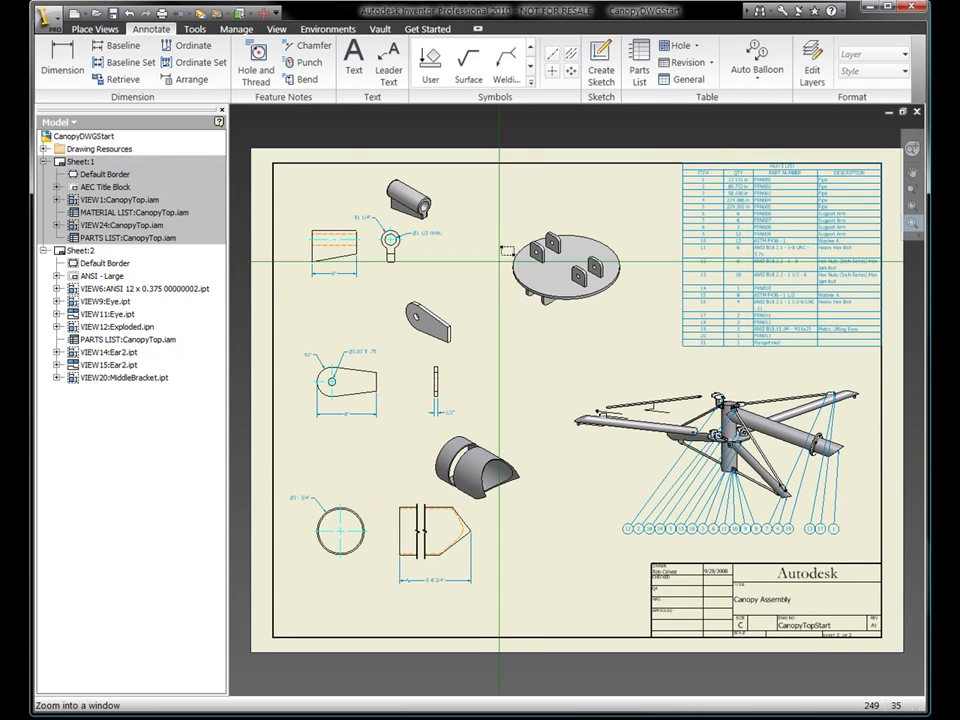
left_click_drag(499, 262, 657, 338)
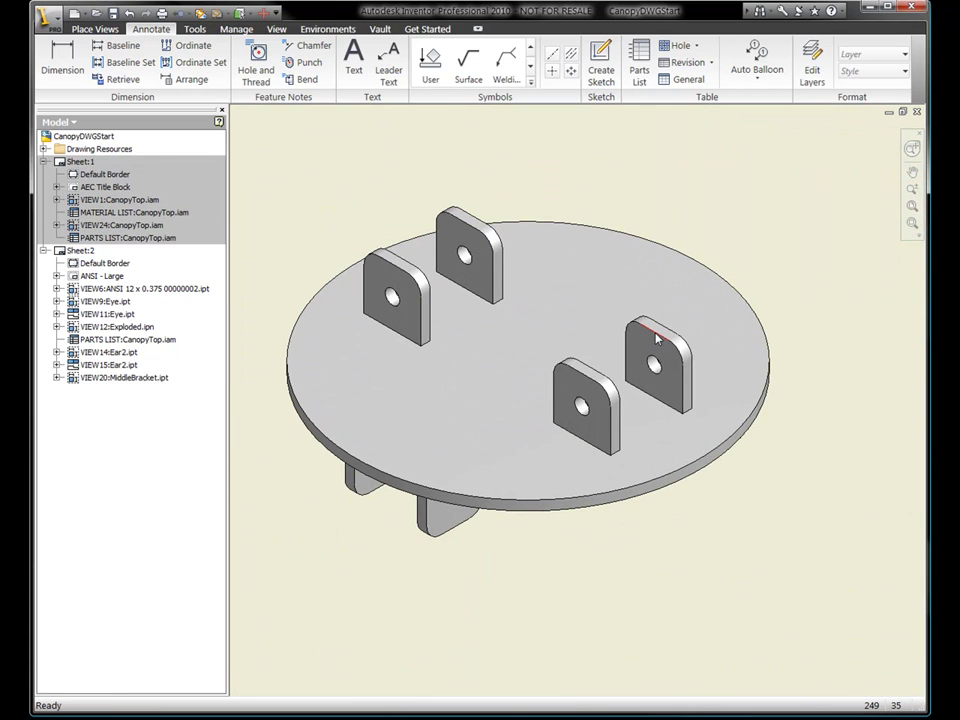
Dimension the round plate's Ø36.00 diameter
left_click(62, 58)
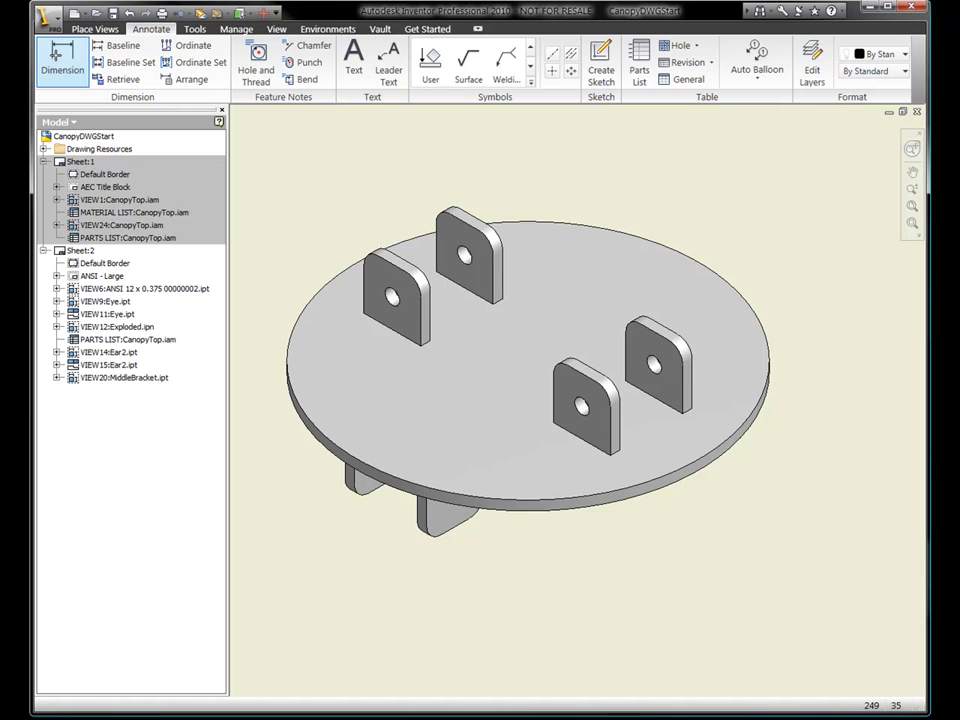
left_click(754, 306)
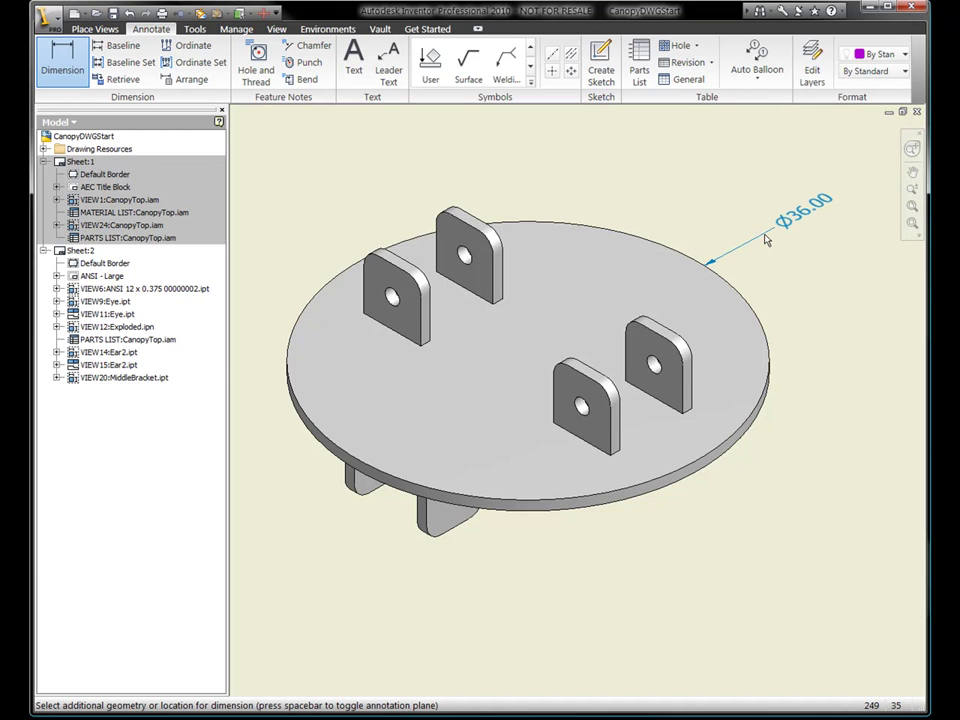
left_click(766, 240)
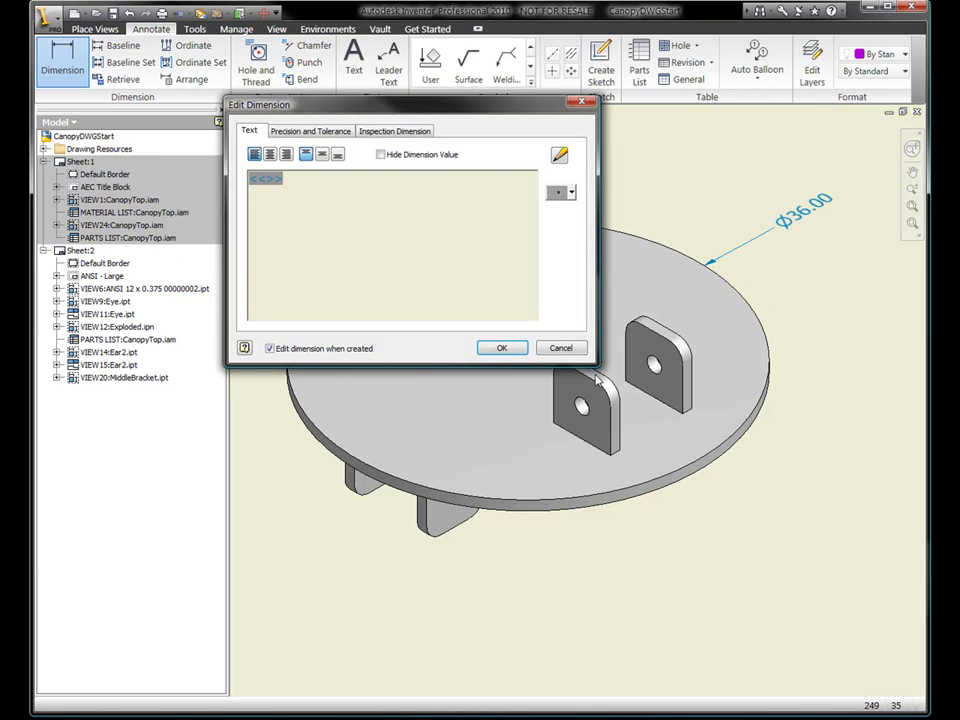
left_click(503, 348)
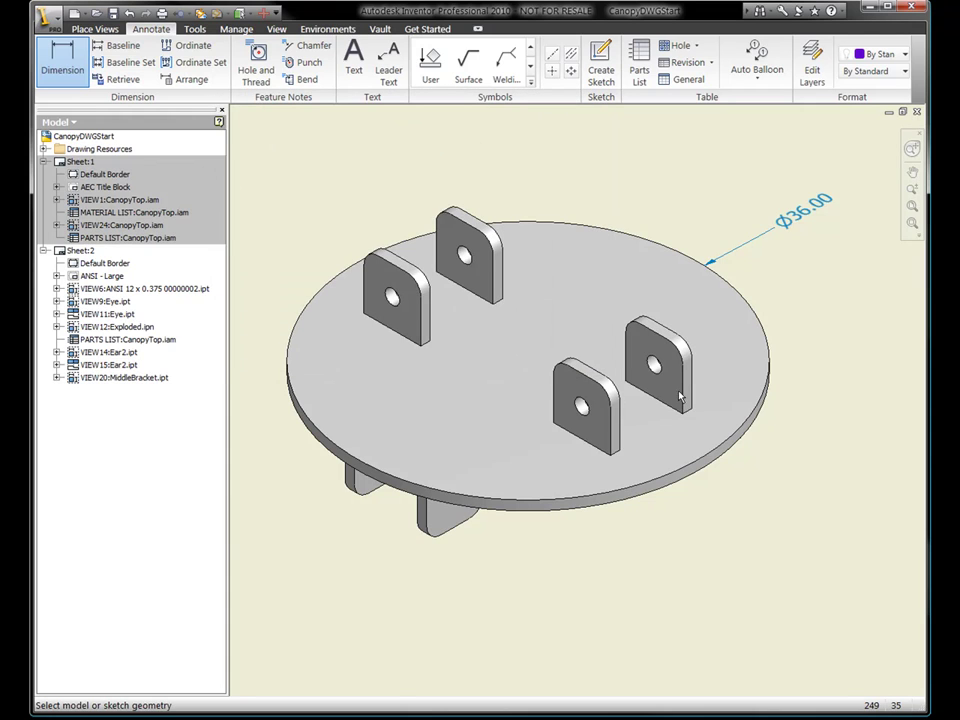
Add the 6 5/8" ear-spacing dimension in Architectural (ANSI) style, then zoom to the whole sheet
left_click(681, 396)
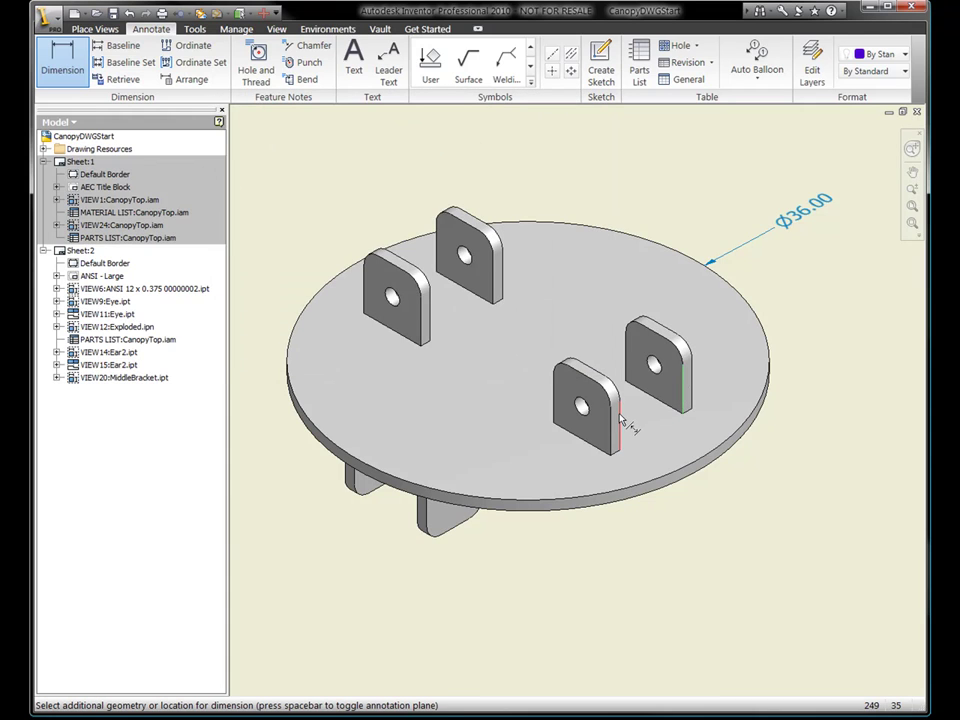
left_click(620, 420)
left_click(660, 213)
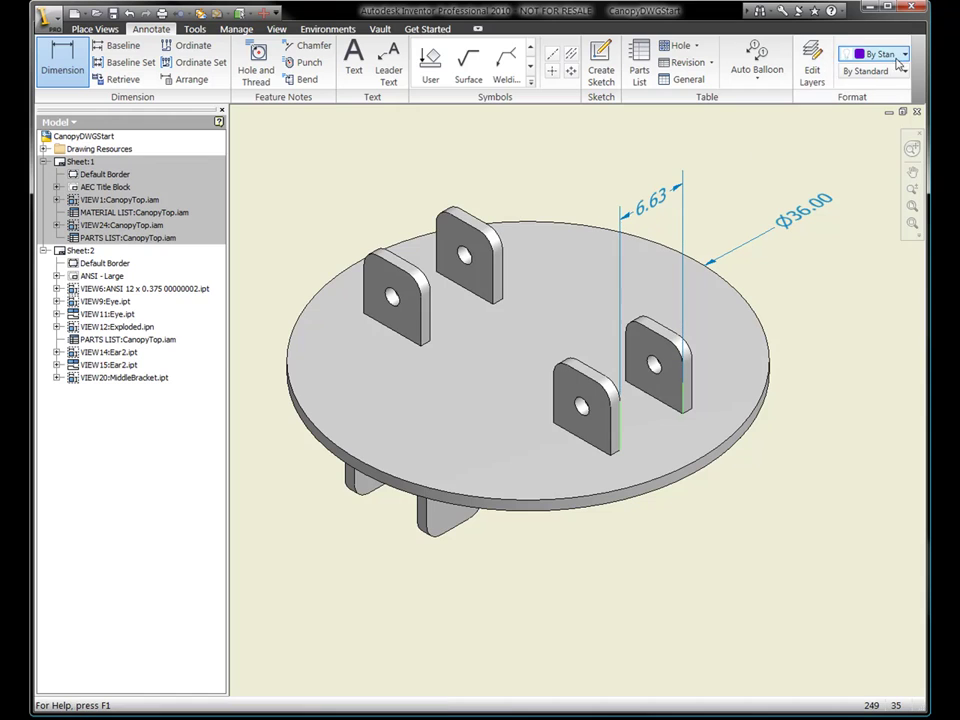
left_click(903, 71)
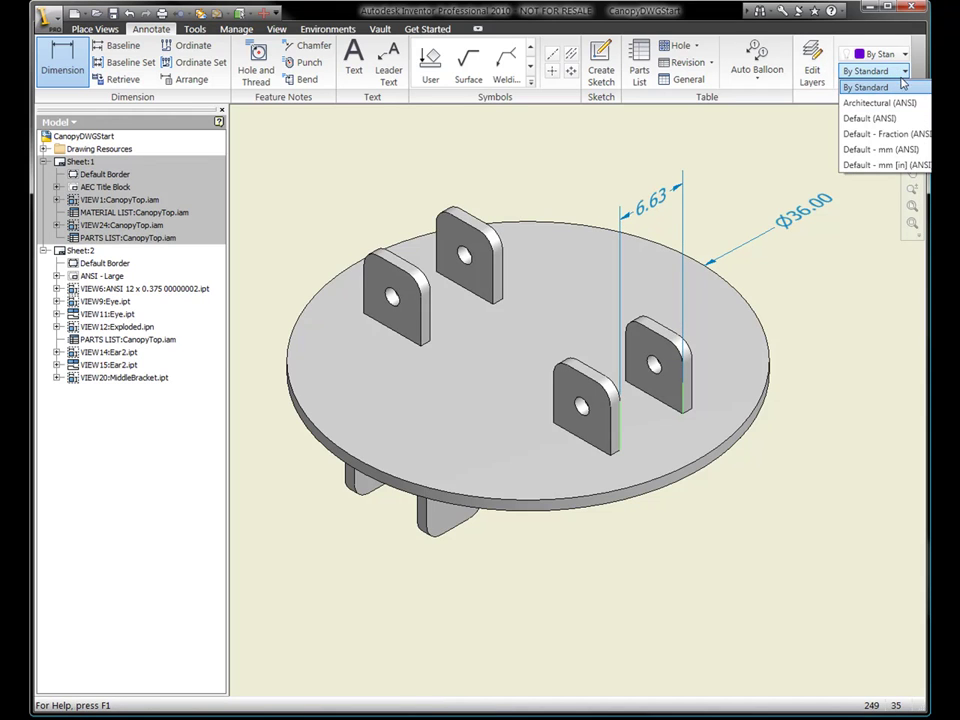
left_click(880, 103)
left_click(727, 163)
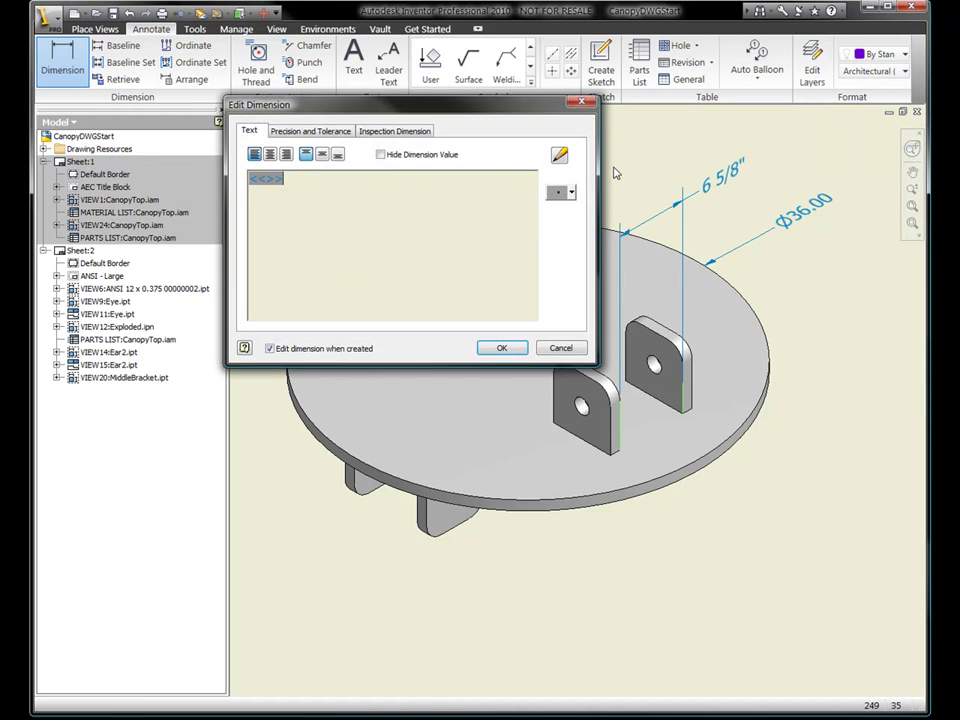
left_click(501, 348)
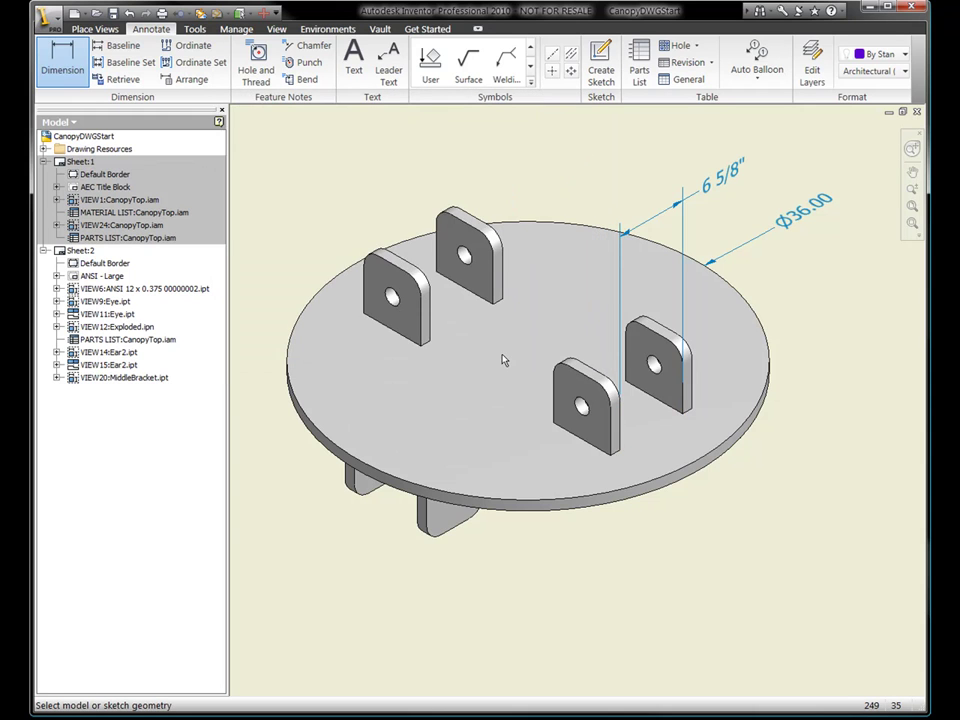
key("Home")
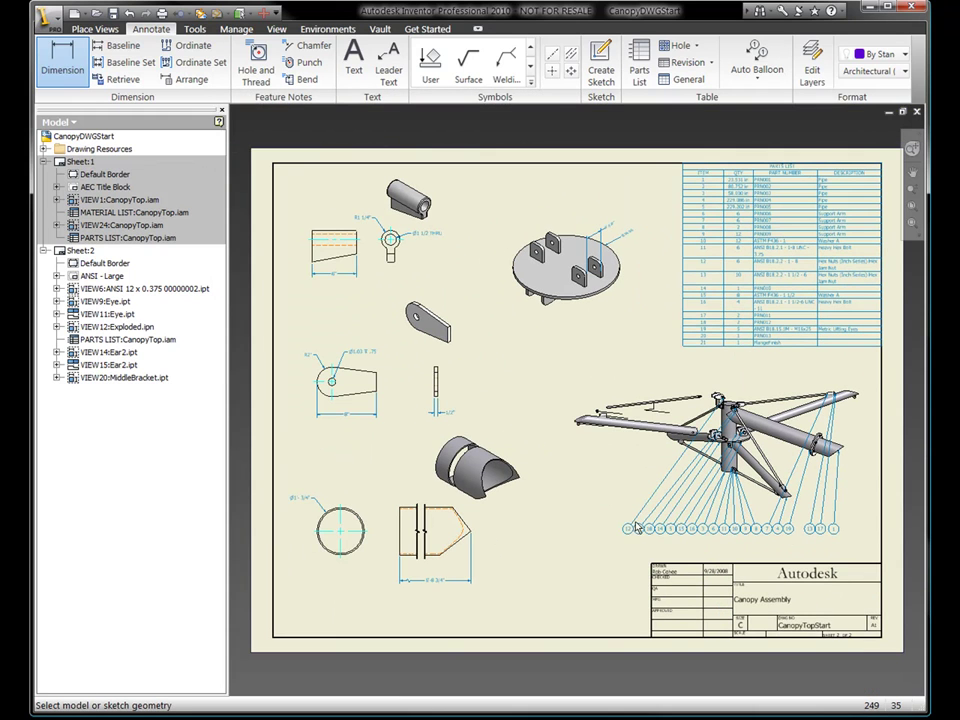
Finish dimensioning and open Exploded.ipn, the source presentation of exploded view VIEW12
scroll(636, 528, "down", 3)
middle_click_drag(751, 520, 651, 485)
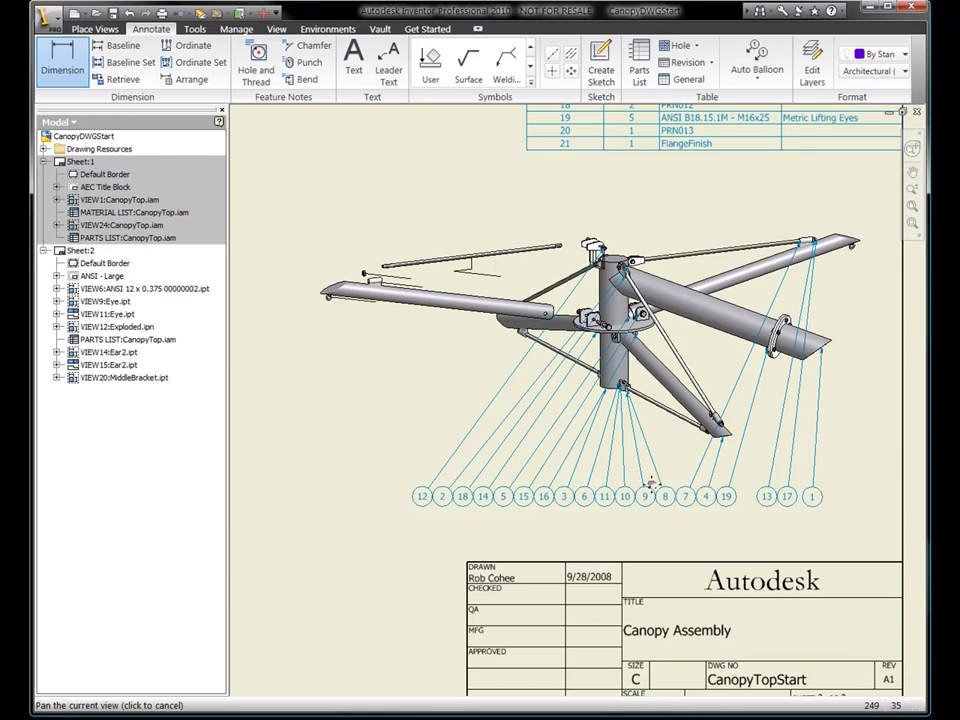
right_click(423, 368)
left_click(436, 374)
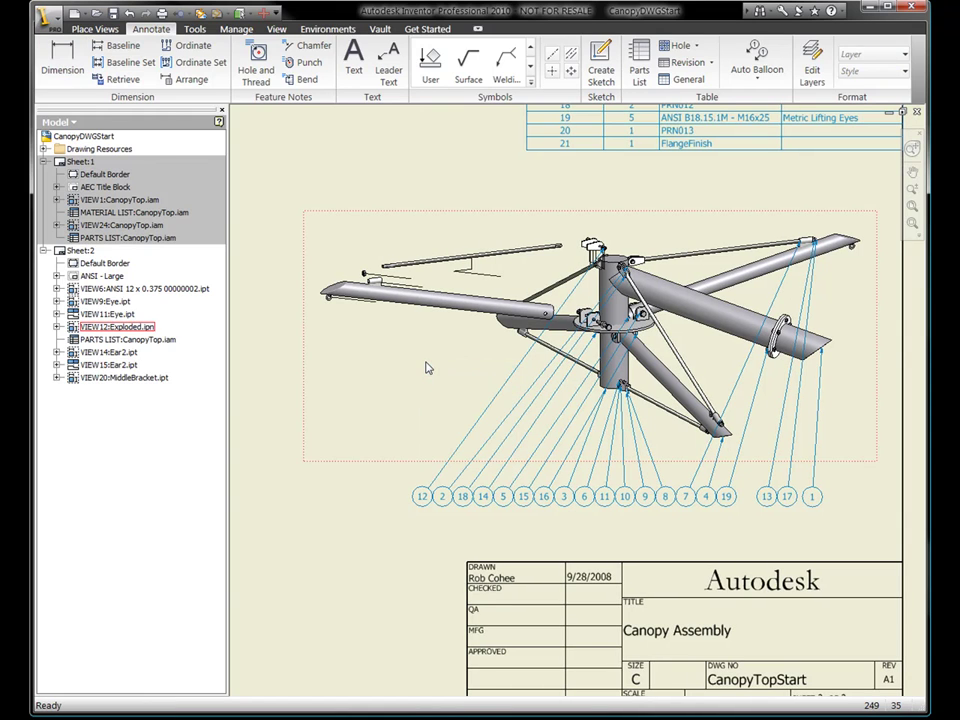
right_click(421, 358)
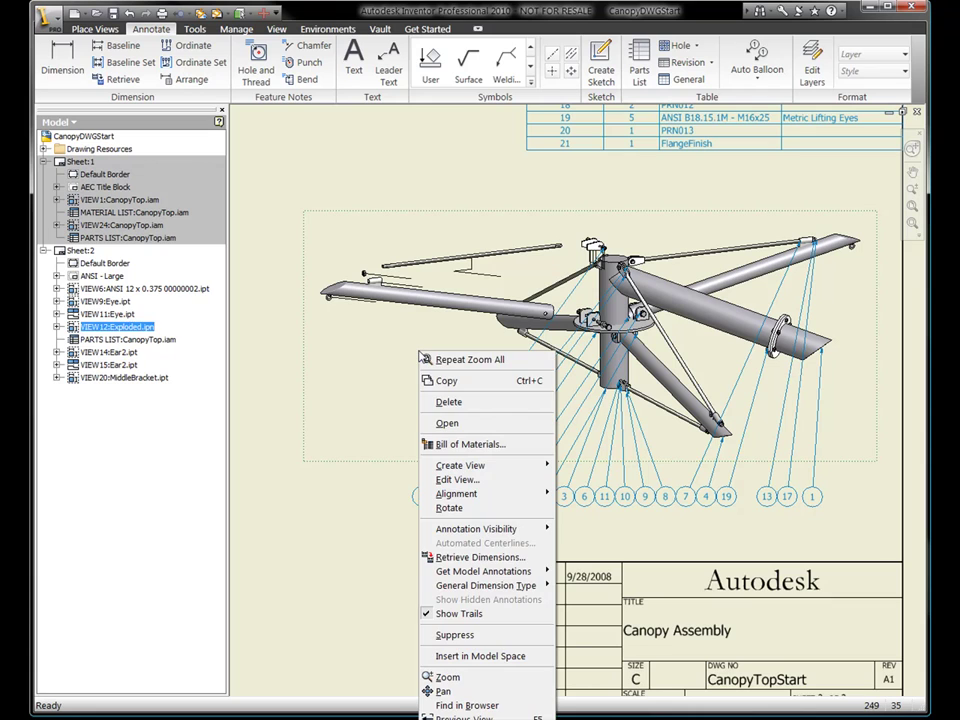
left_click(440, 423)
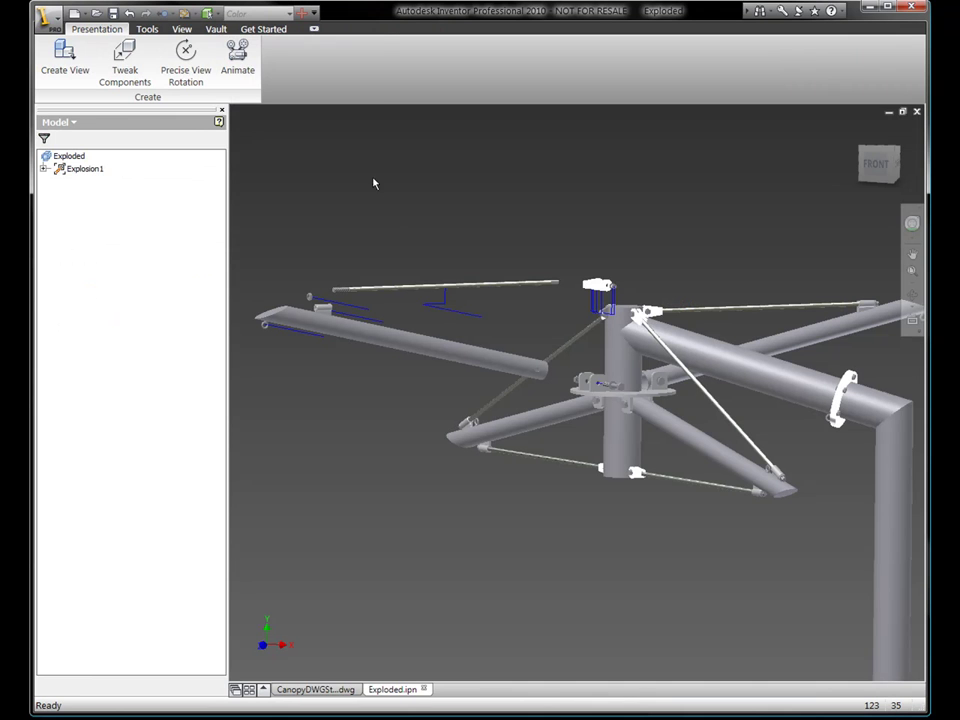
Play the explosion animation forward, then reset it and close the Animation dialog
left_click(237, 55)
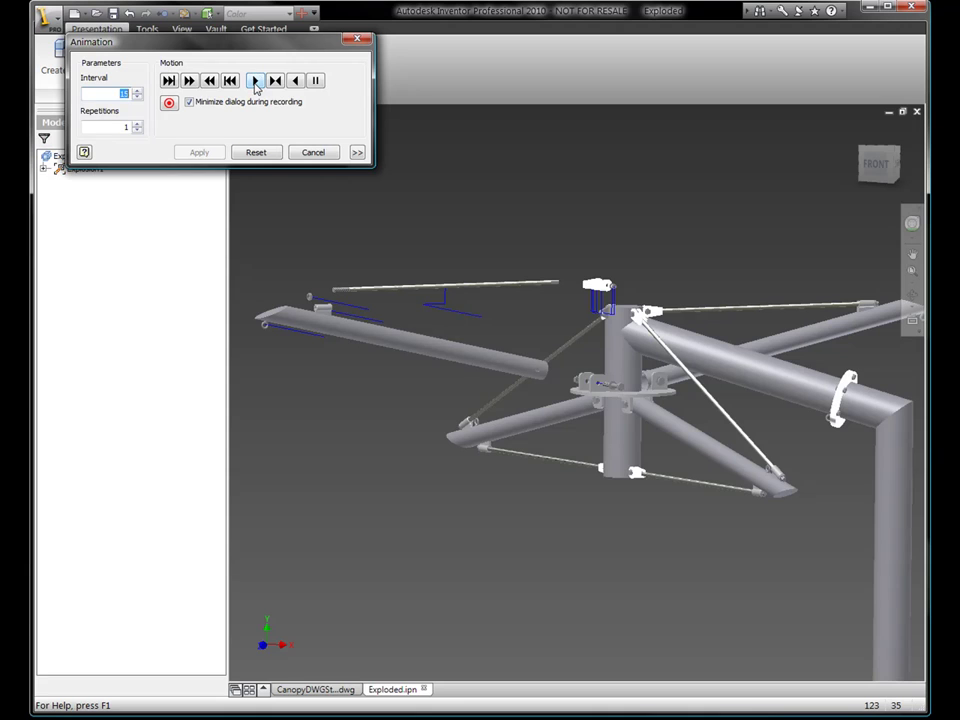
left_click(255, 81)
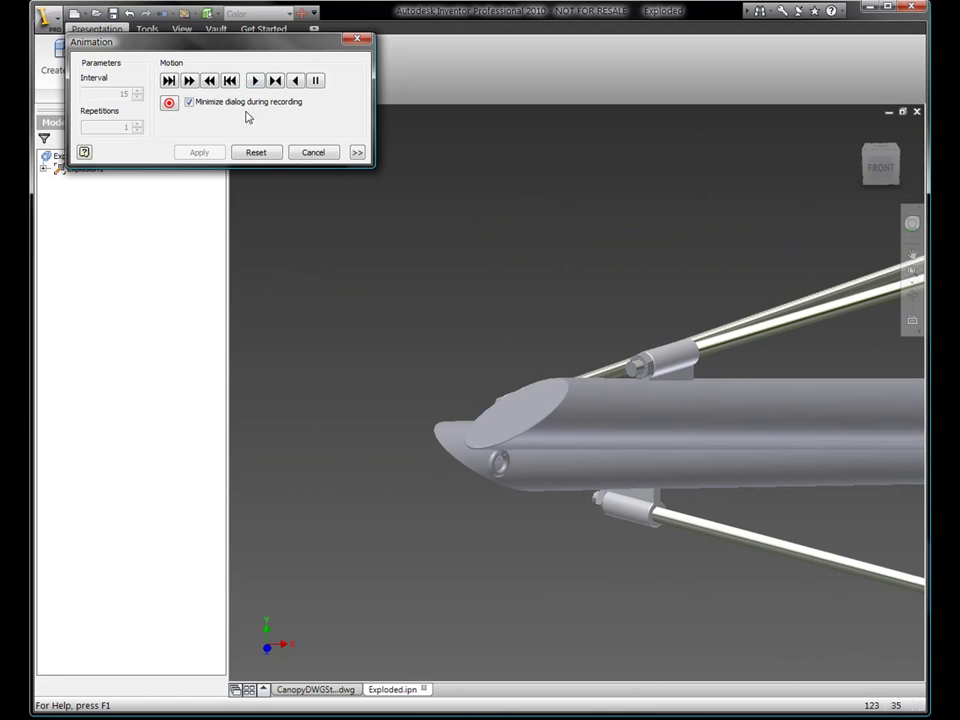
left_click(256, 152)
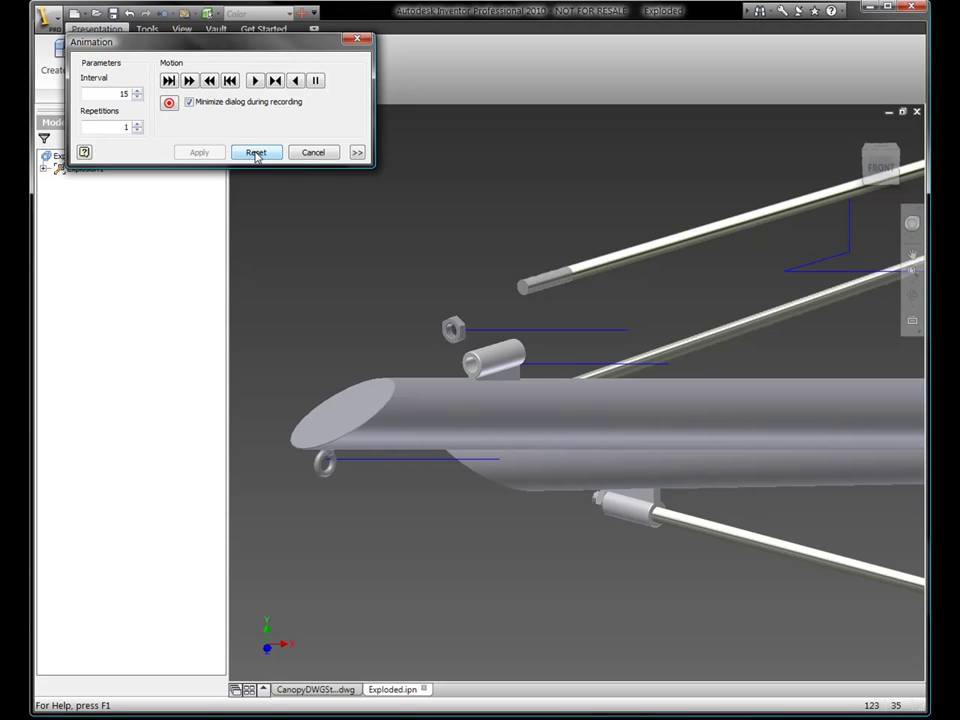
left_click(312, 152)
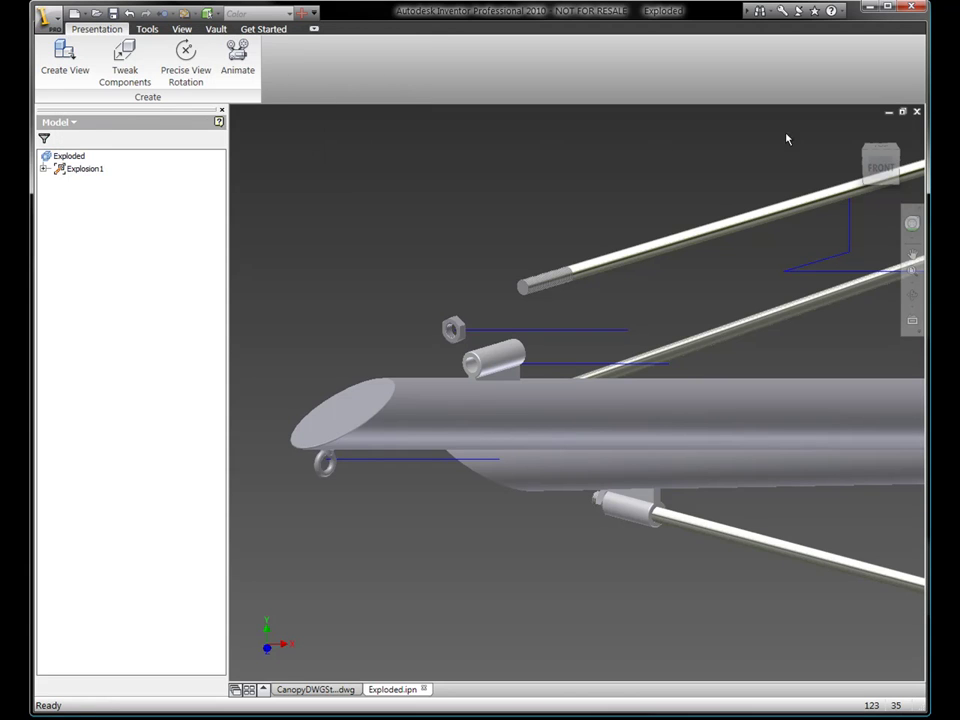
Close the exploded presentation and return to Sheet 1, the Assembly Layout
left_click(917, 111)
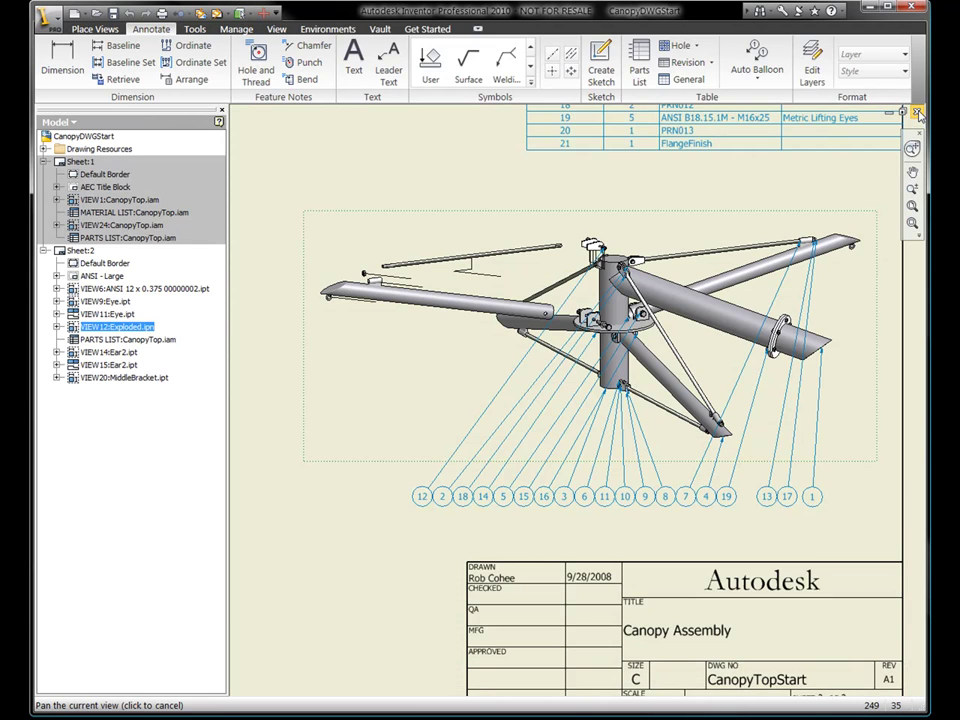
key("Home")
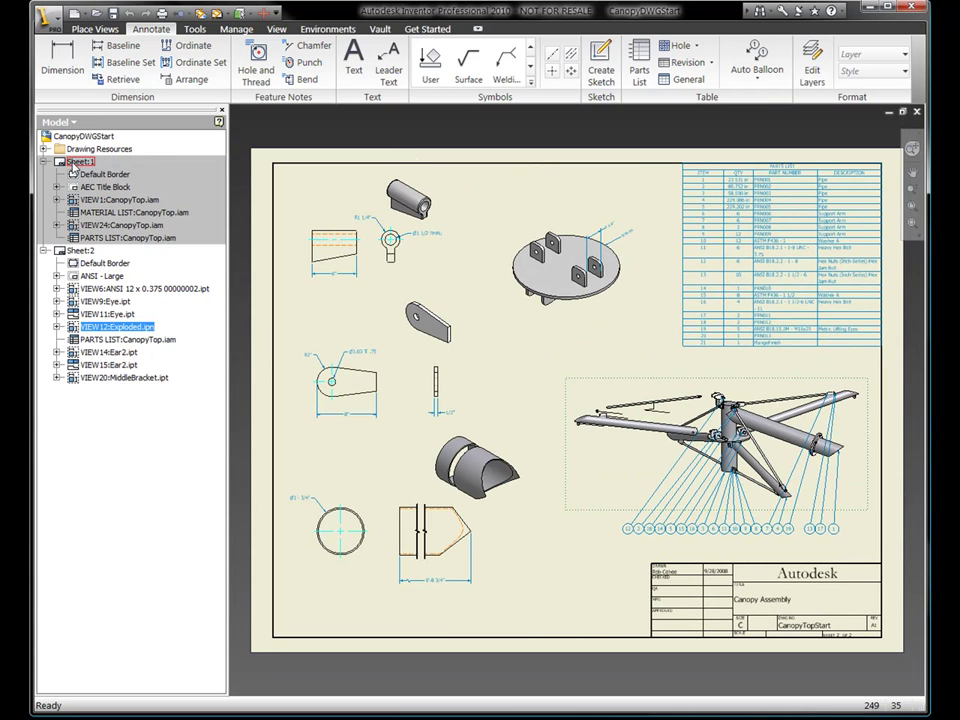
double_click(78, 162)
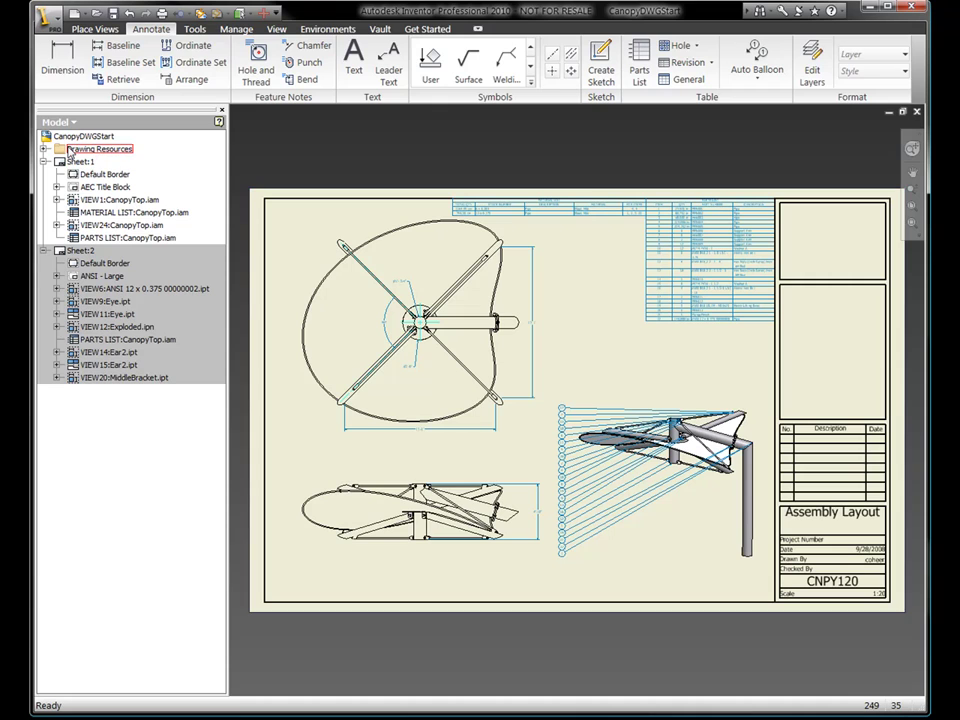
Publish all sheets as a Complete DWFx named Canopy Shop Drawing in the Canopy RevC folder
left_click(50, 18)
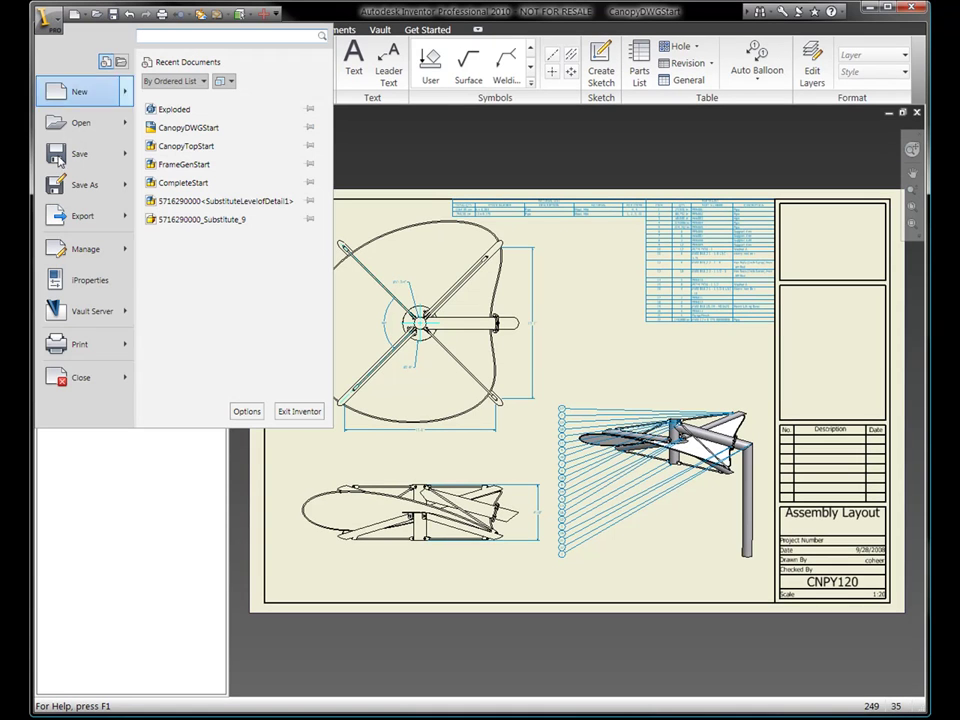
mouse_move(72, 222)
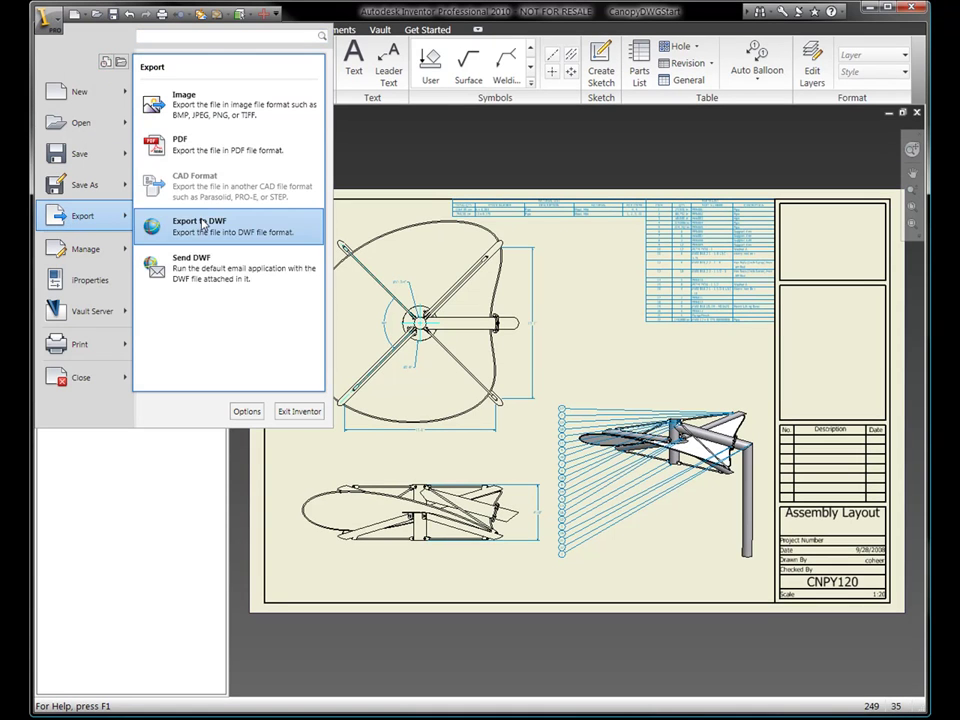
left_click(160, 222)
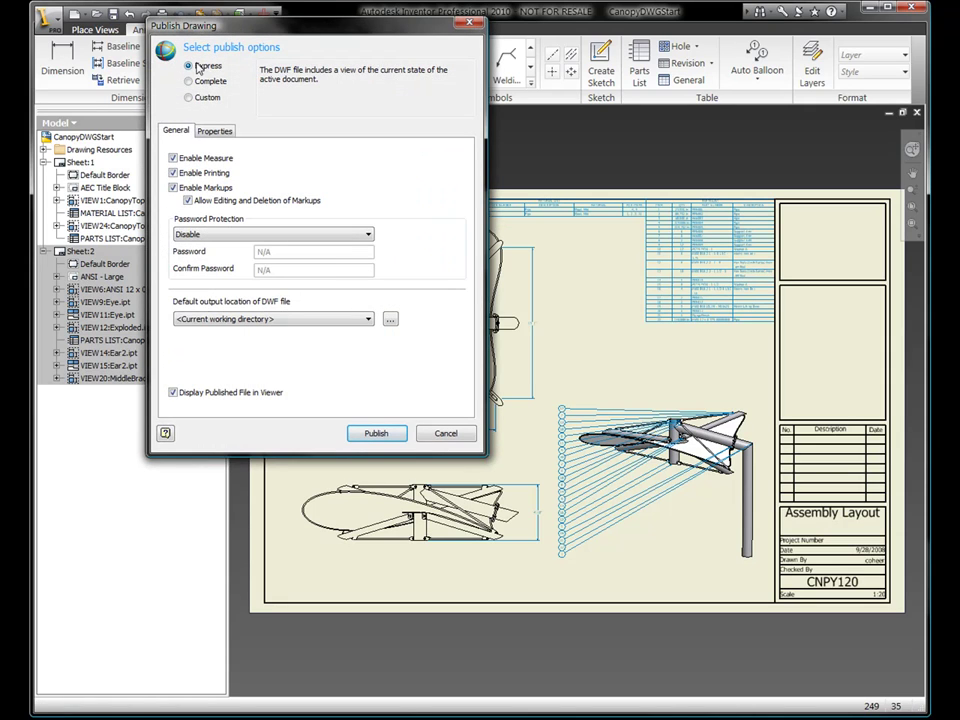
left_click(212, 83)
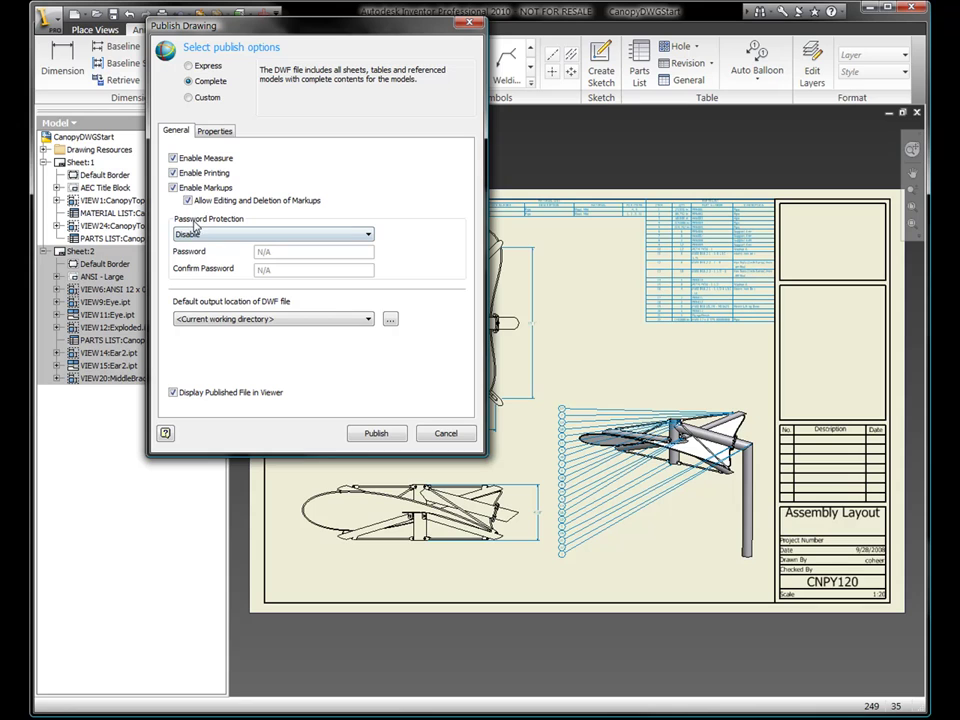
left_click(213, 133)
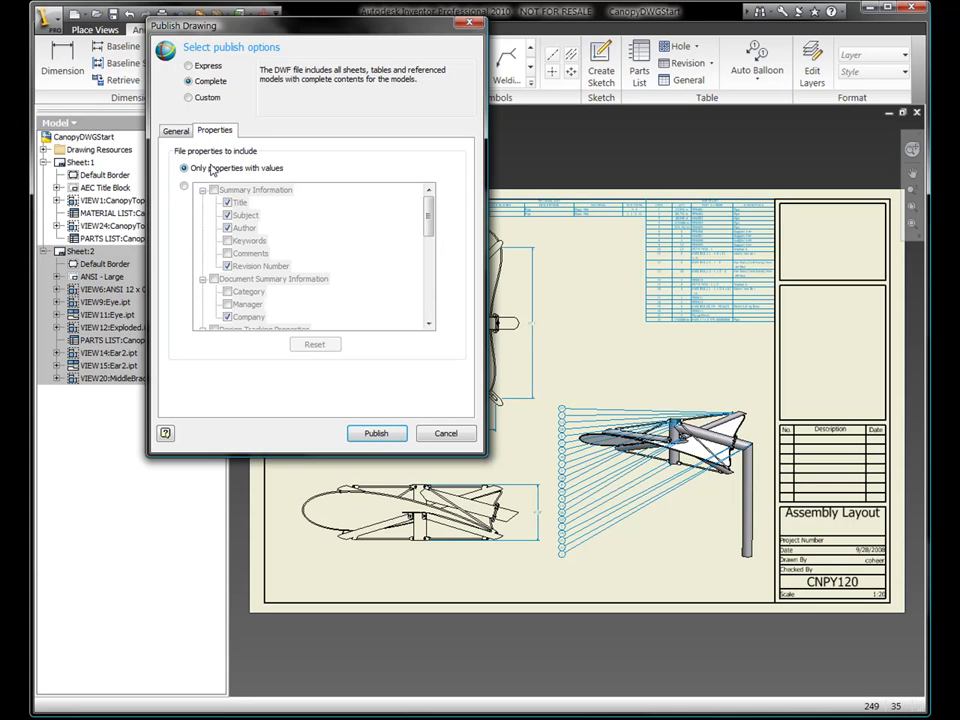
left_click(376, 433)
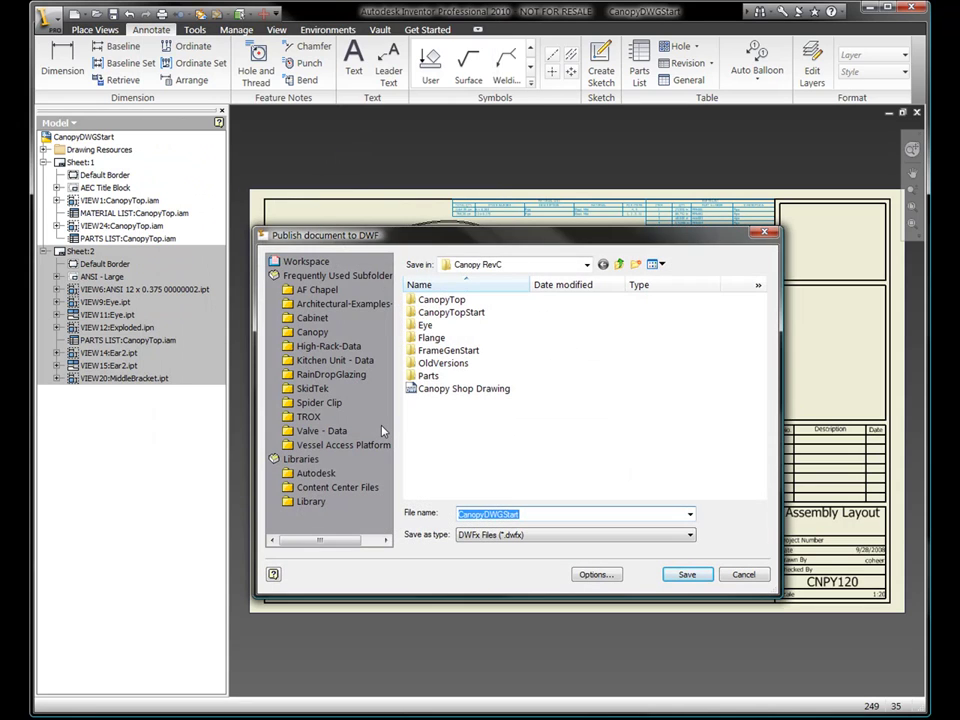
left_click(440, 388)
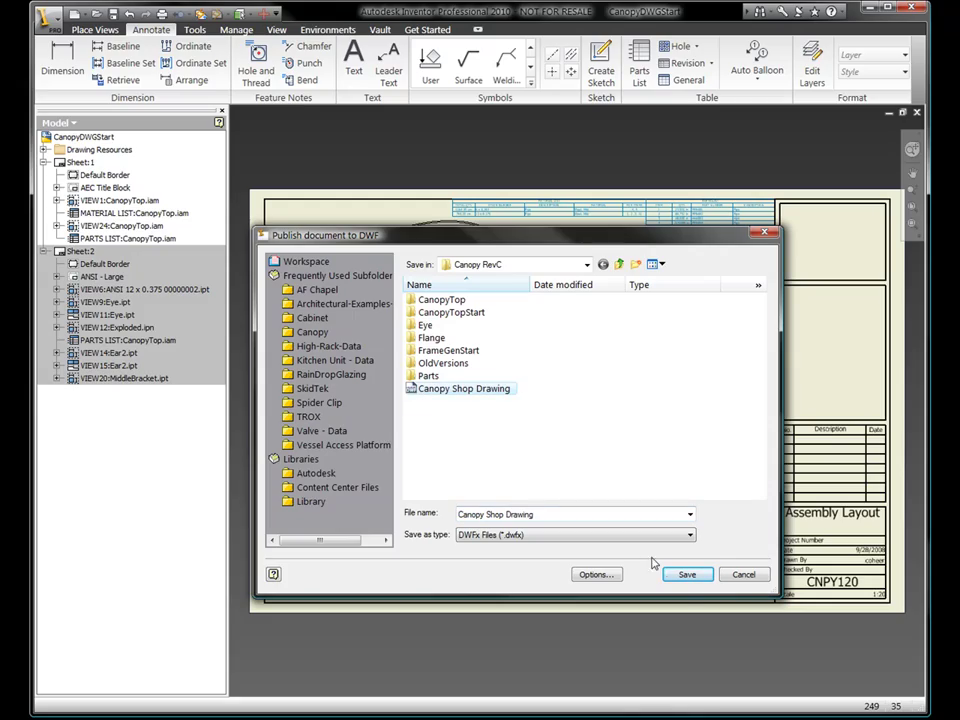
left_click(683, 576)
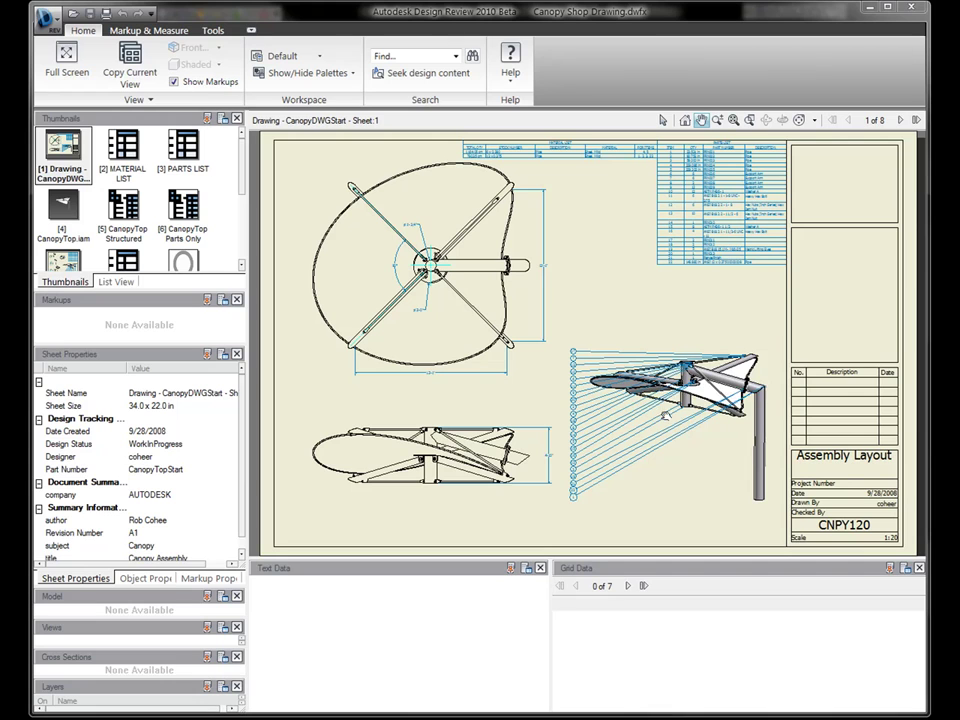
Fit the sheet, view the MATERIAL LIST and PARTS LIST data, then open CanopyTop.iam in 3D
left_click_drag(685, 411, 673, 396)
scroll(673, 396, "up", 5)
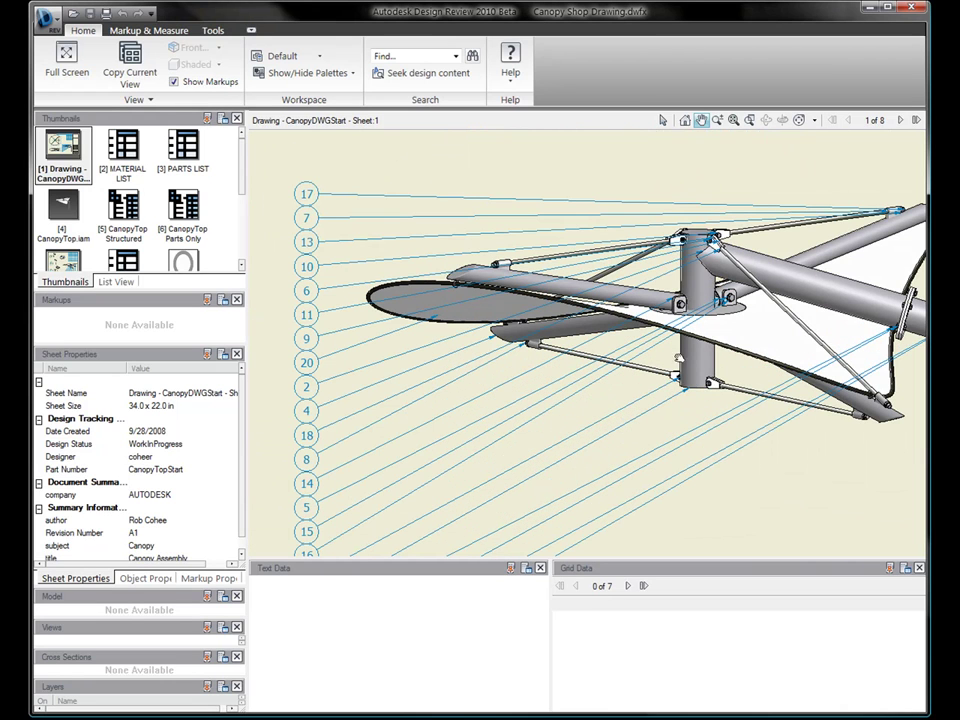
left_click(733, 121)
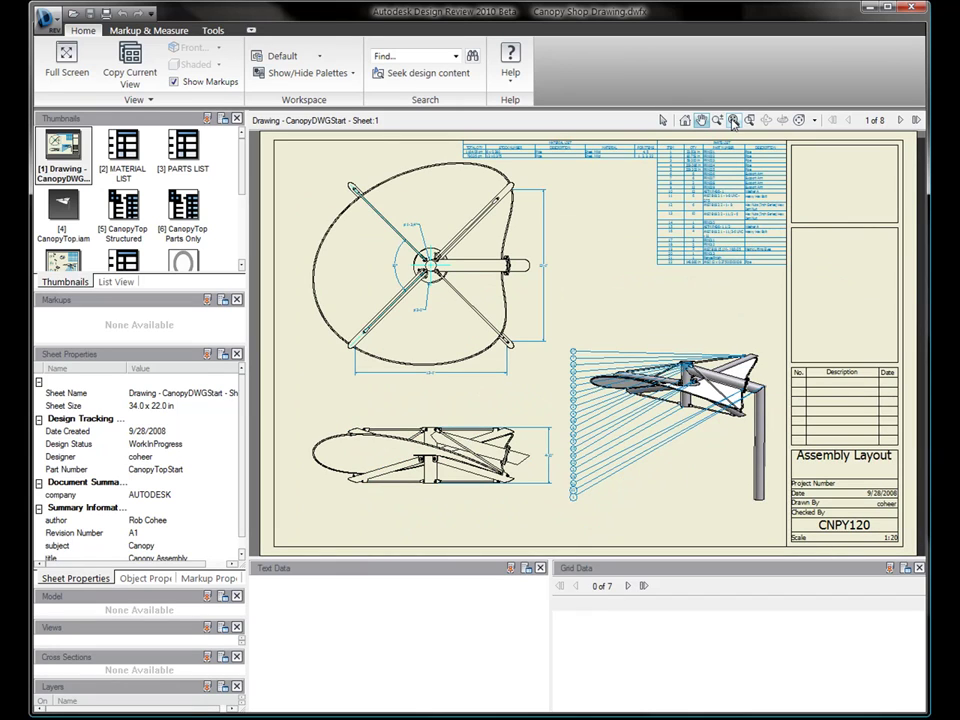
left_click(124, 156)
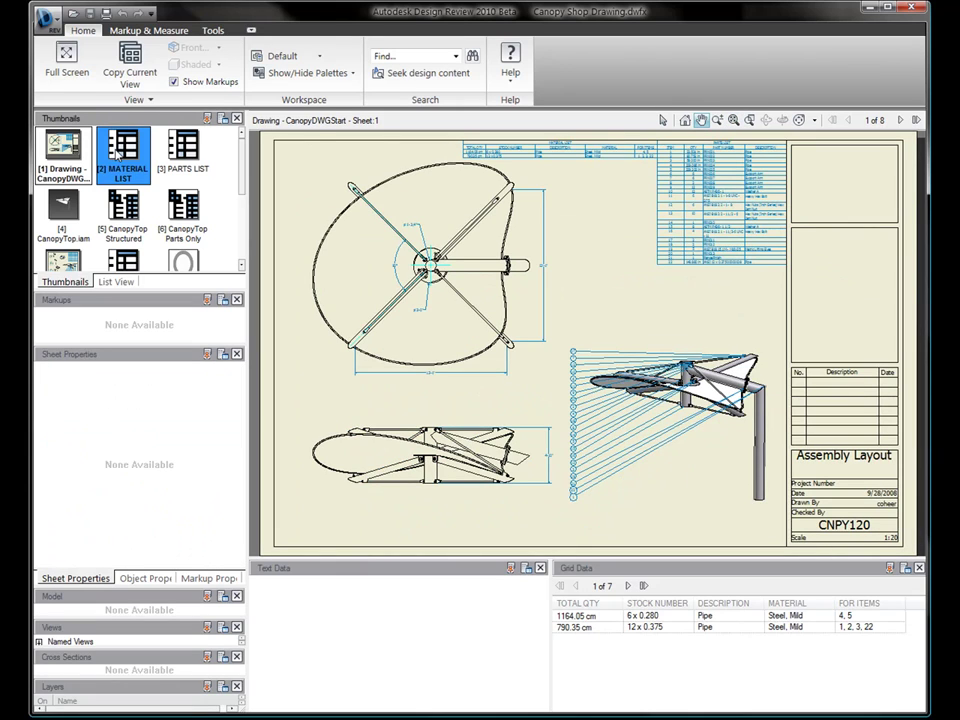
left_click(184, 152)
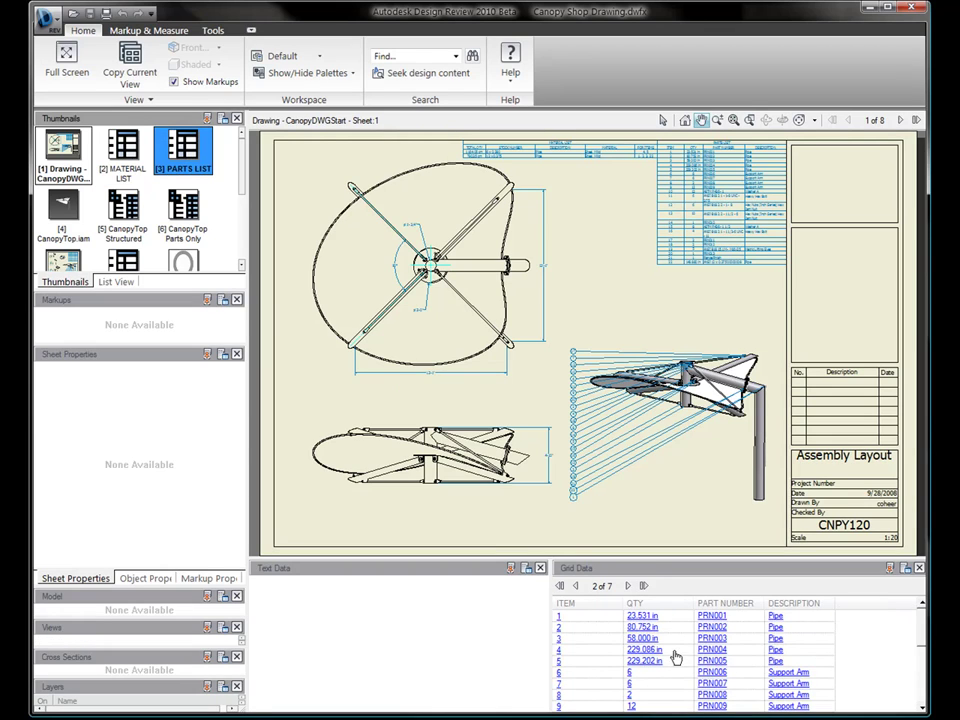
left_click(68, 208)
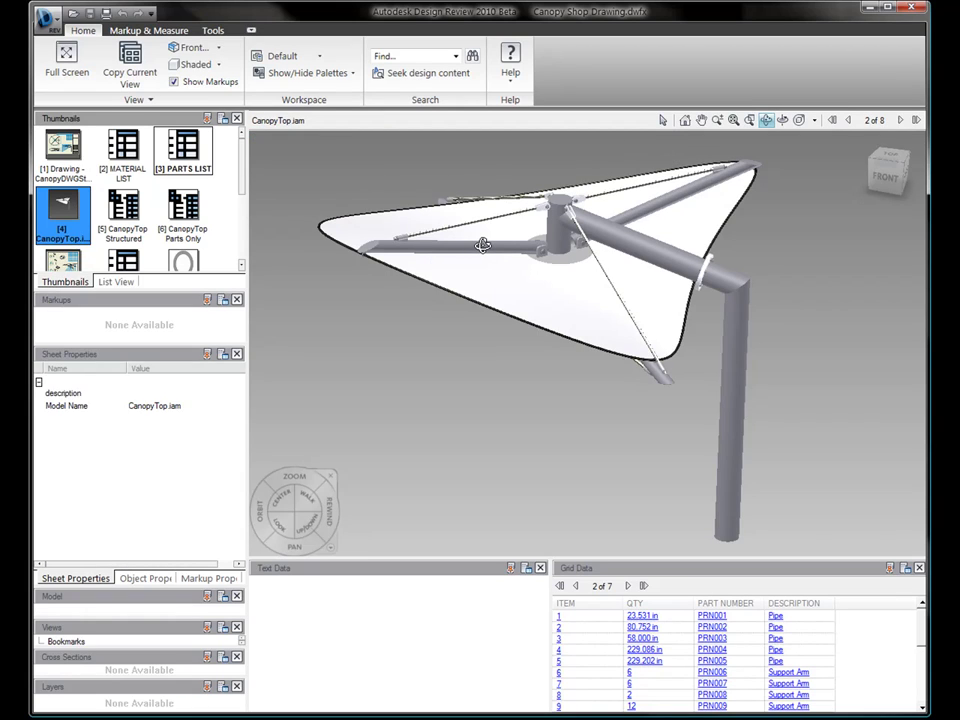
Confirm the vertical pipe is mild steel, 12 x 0.375 stock, then open drawing Sheet:2
left_click(733, 328)
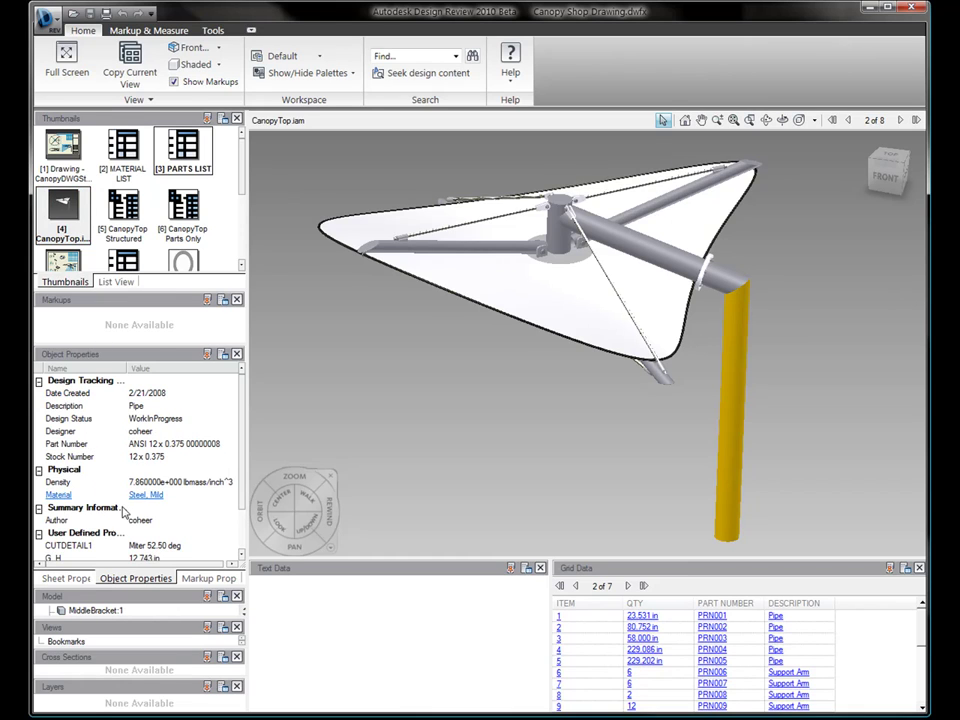
left_click_drag(244, 512, 241, 512)
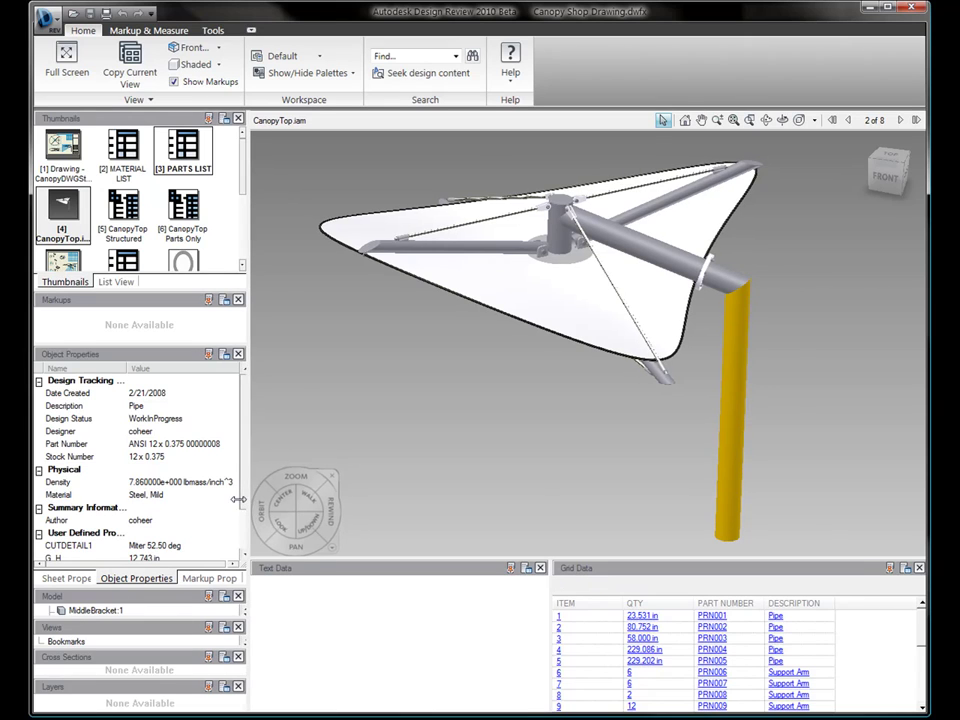
scroll(241, 530, "down", 1)
scroll(242, 538, "down", 1)
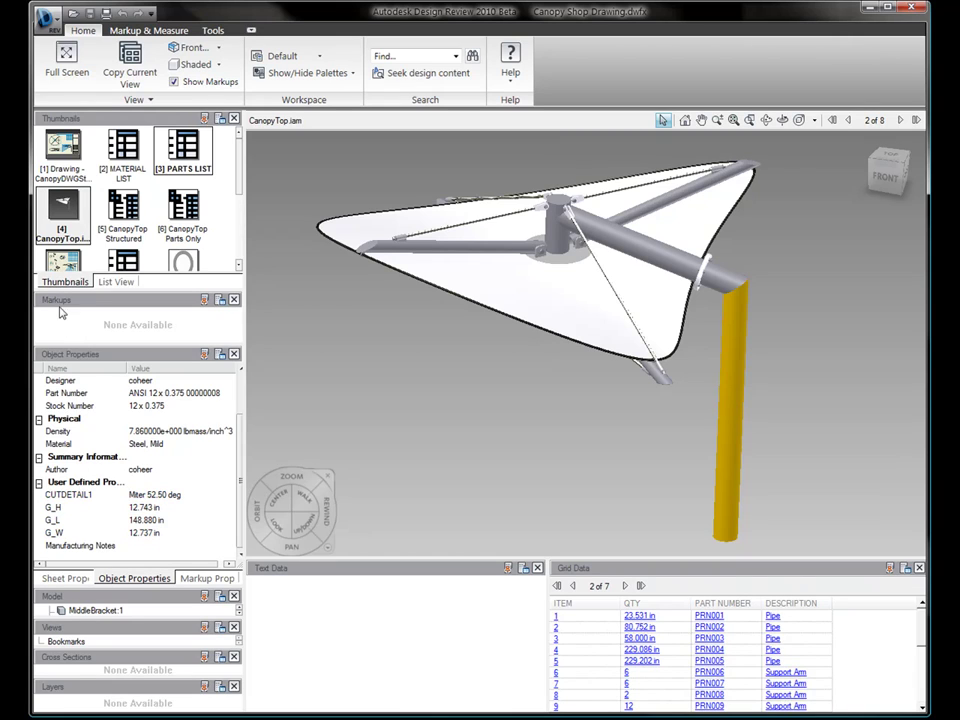
left_click(60, 260)
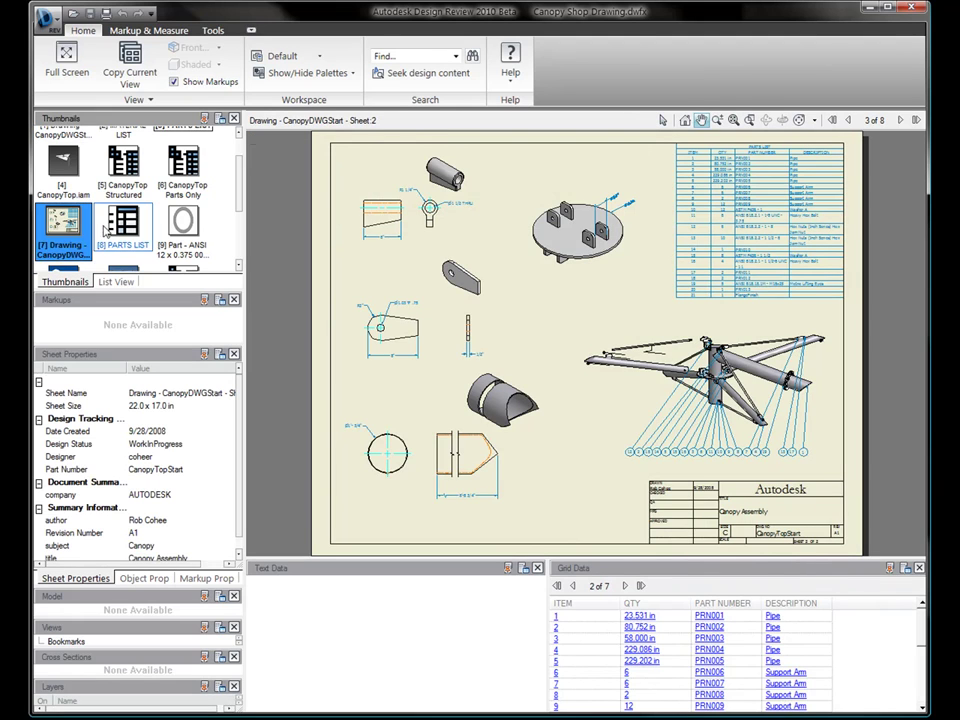
Scroll the thumbnails and open the assembly's Exploded presentation
left_click_drag(241, 184, 243, 230)
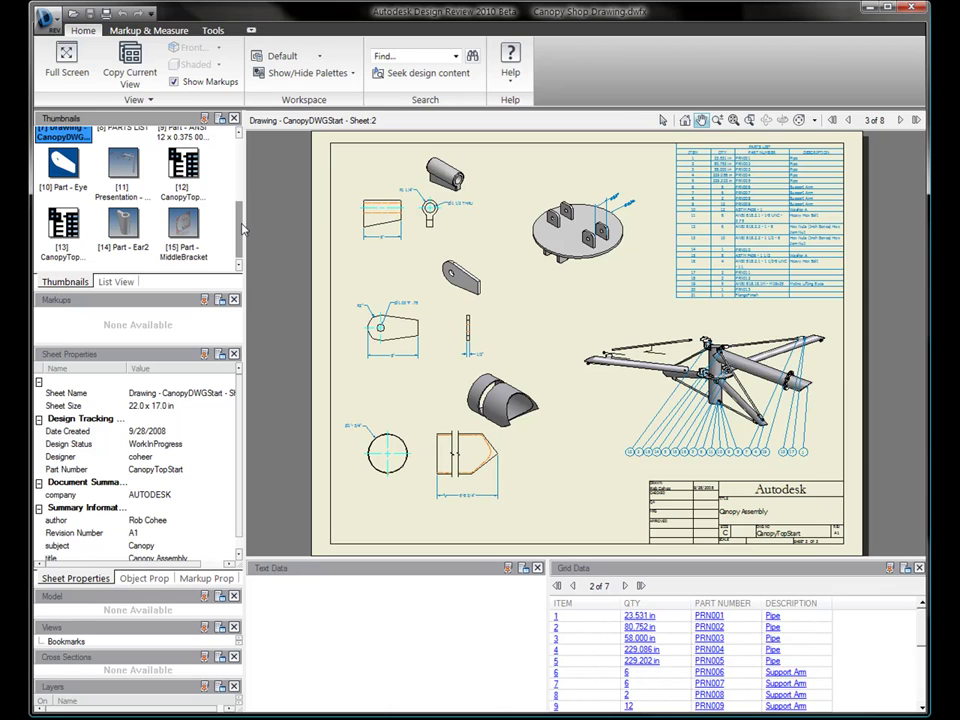
left_click(120, 175)
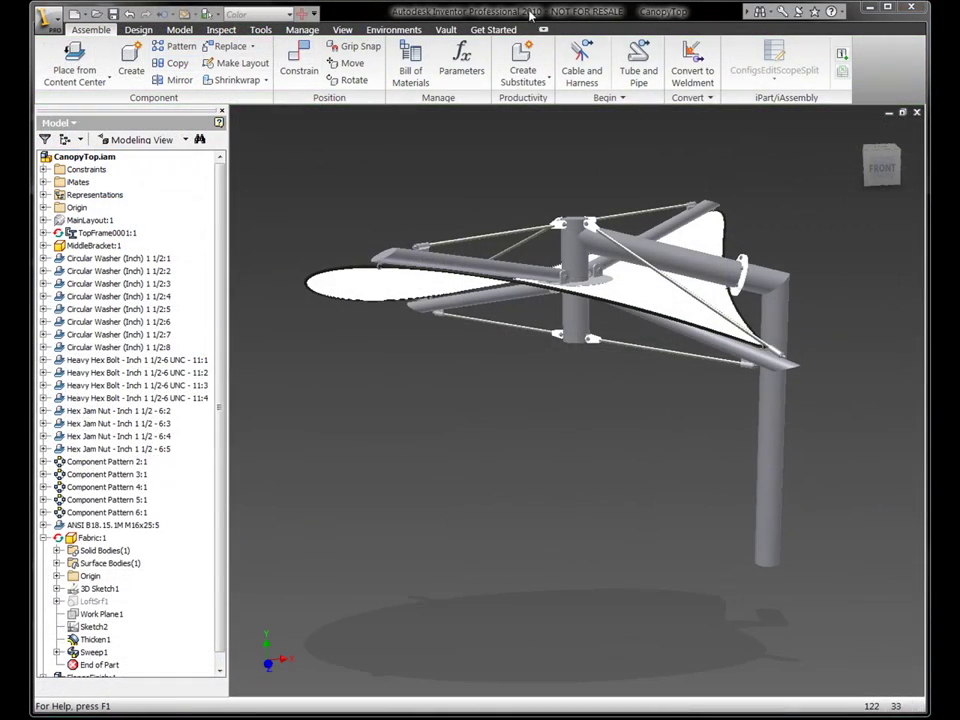
In the AEC Exchange environment, start a UCS at the post foot with 0 offsets
left_click(396, 31)
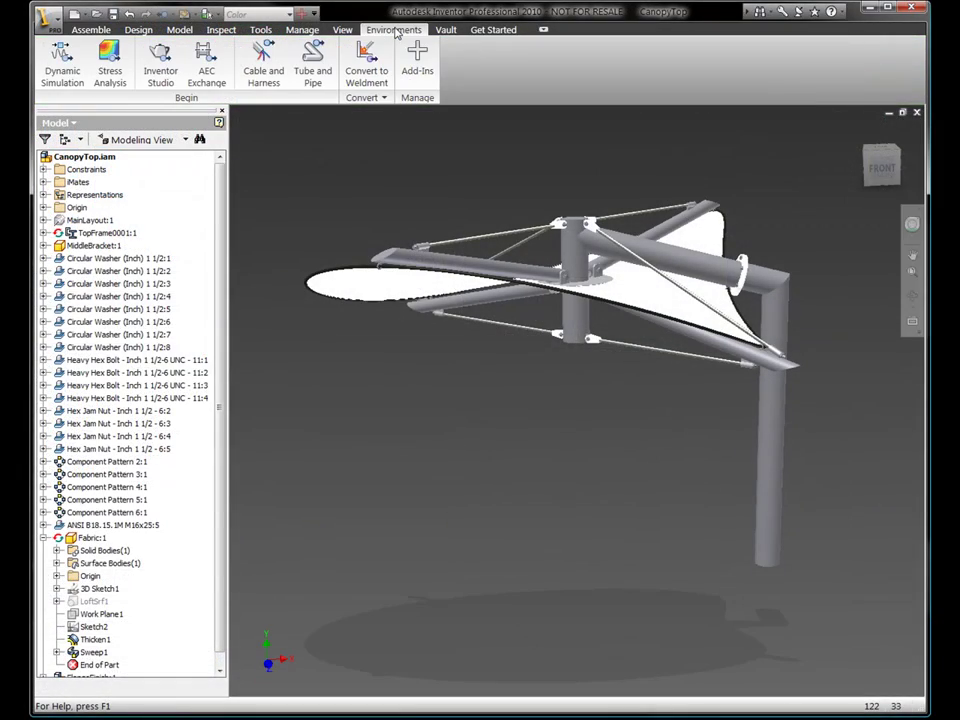
left_click(205, 62)
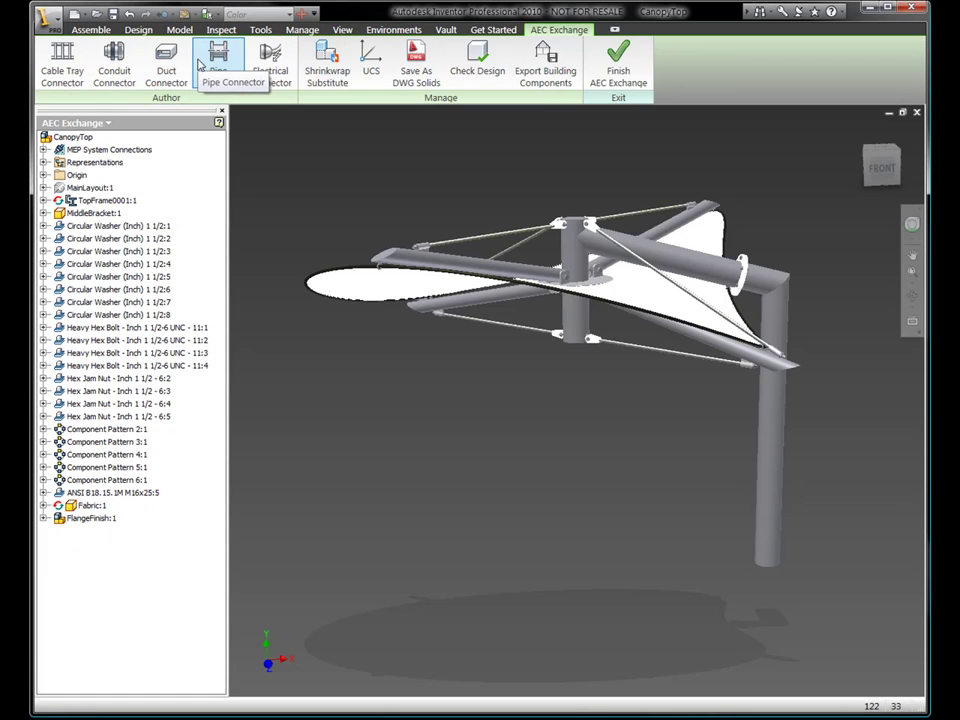
left_click(371, 64)
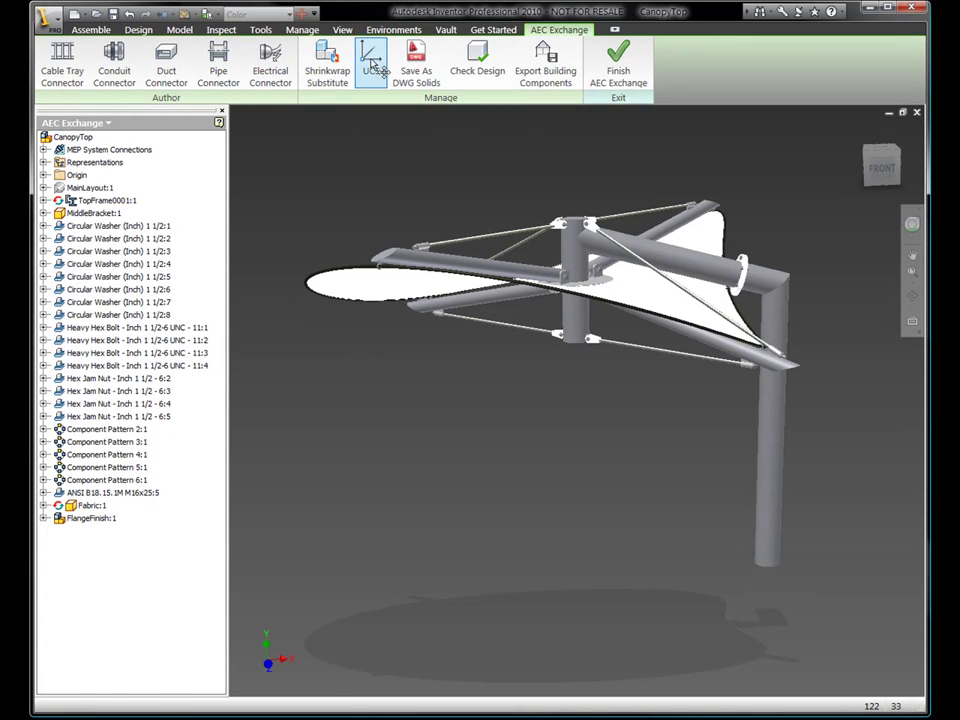
type("0")
key("Tab")
type("0")
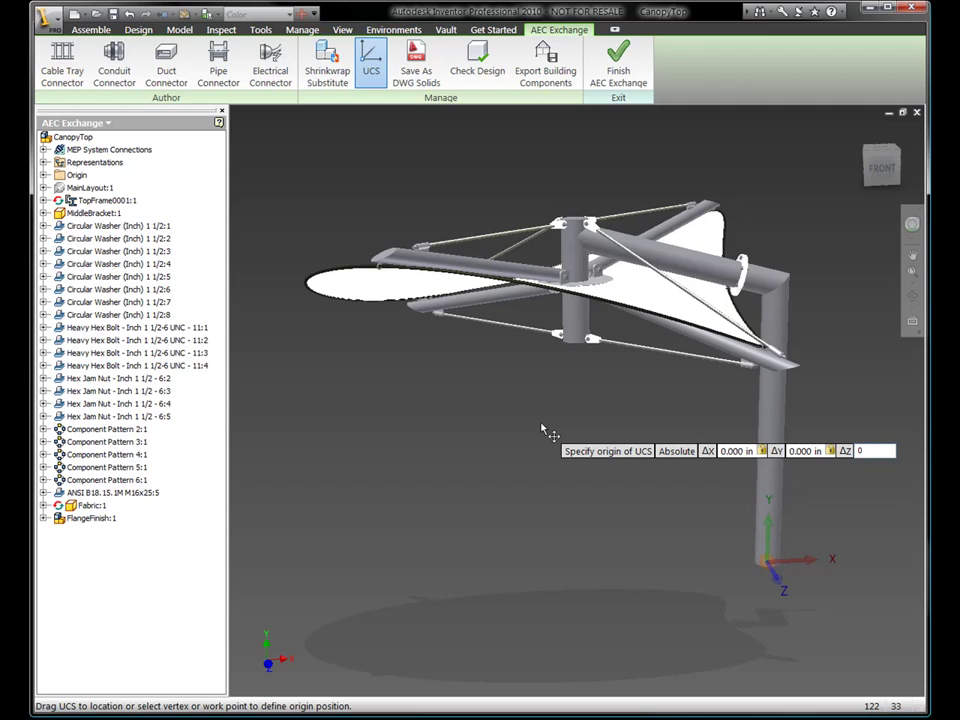
key("Return")
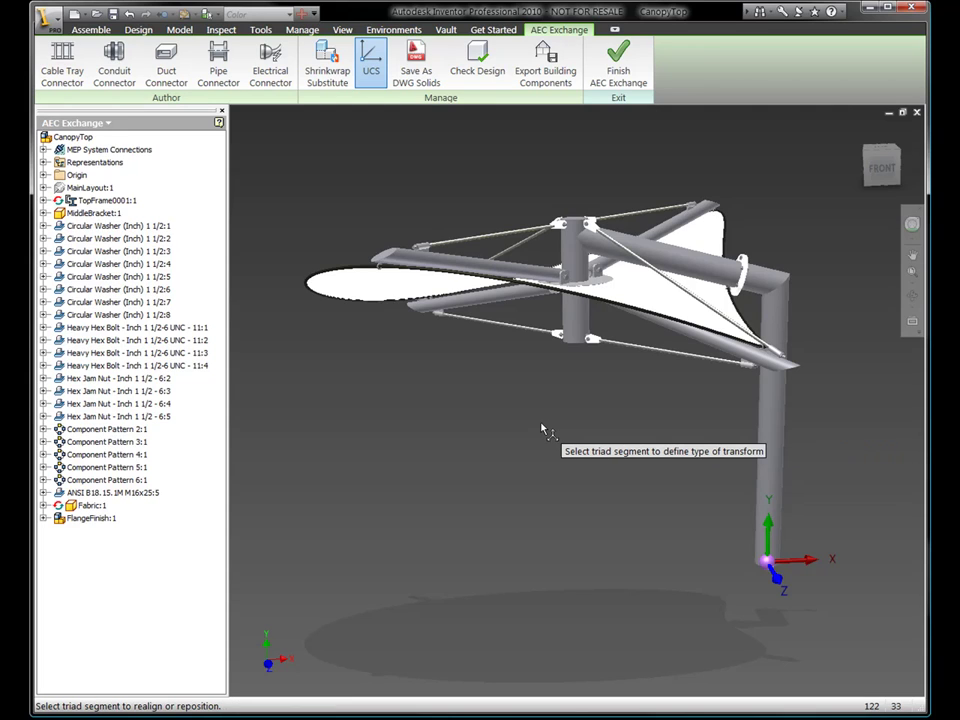
Rotate the UCS 90° about X so Z points up, and finish UCS1
left_click(793, 567)
type("90")
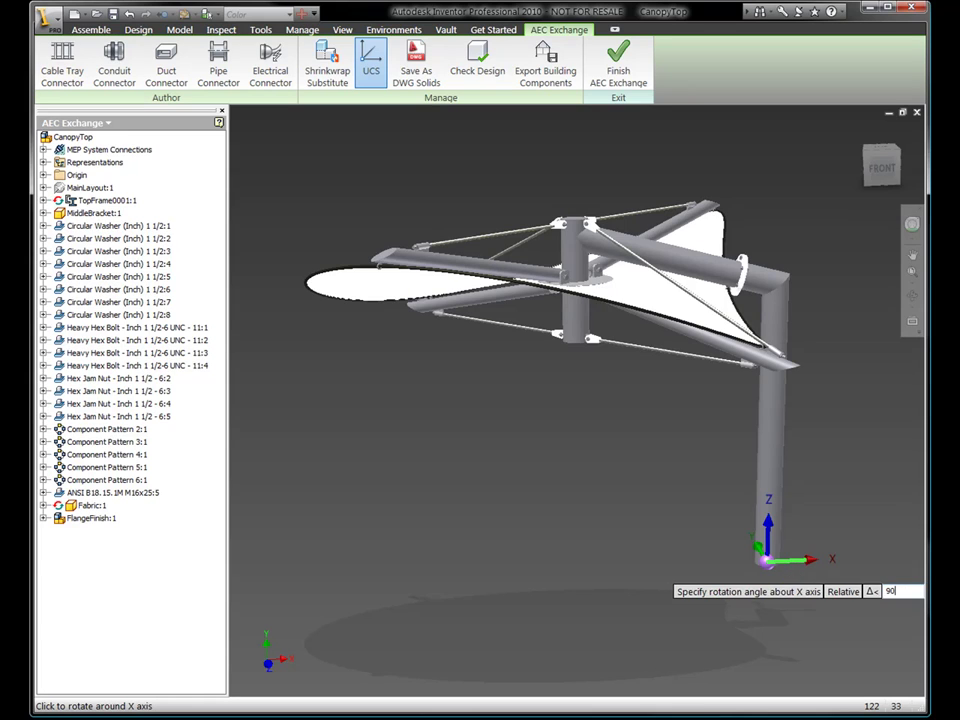
key("Return")
right_click(611, 469)
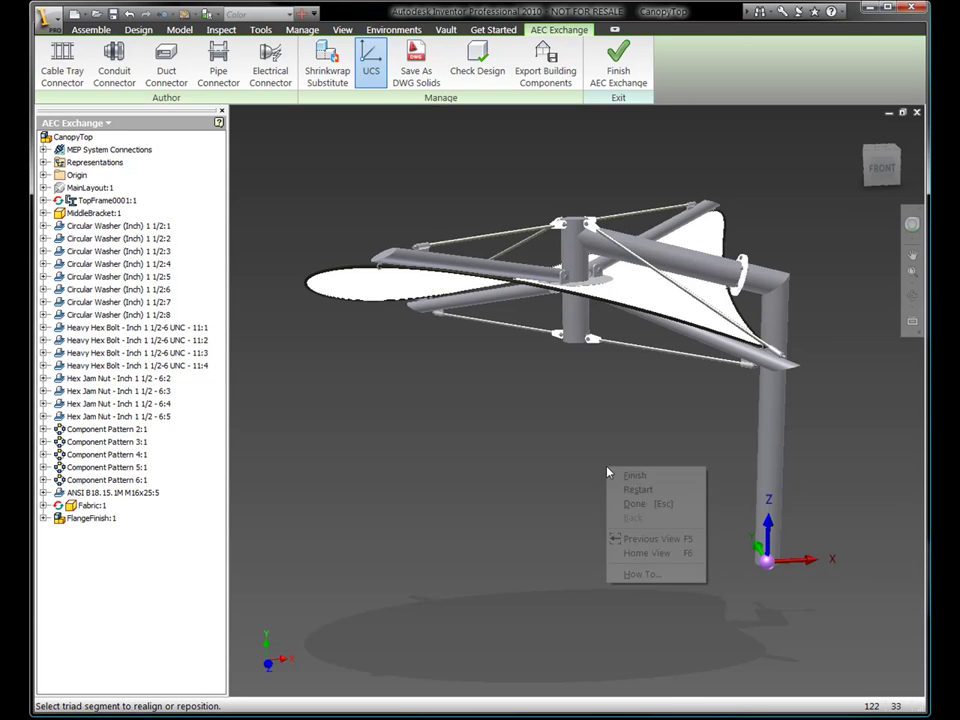
left_click(616, 478)
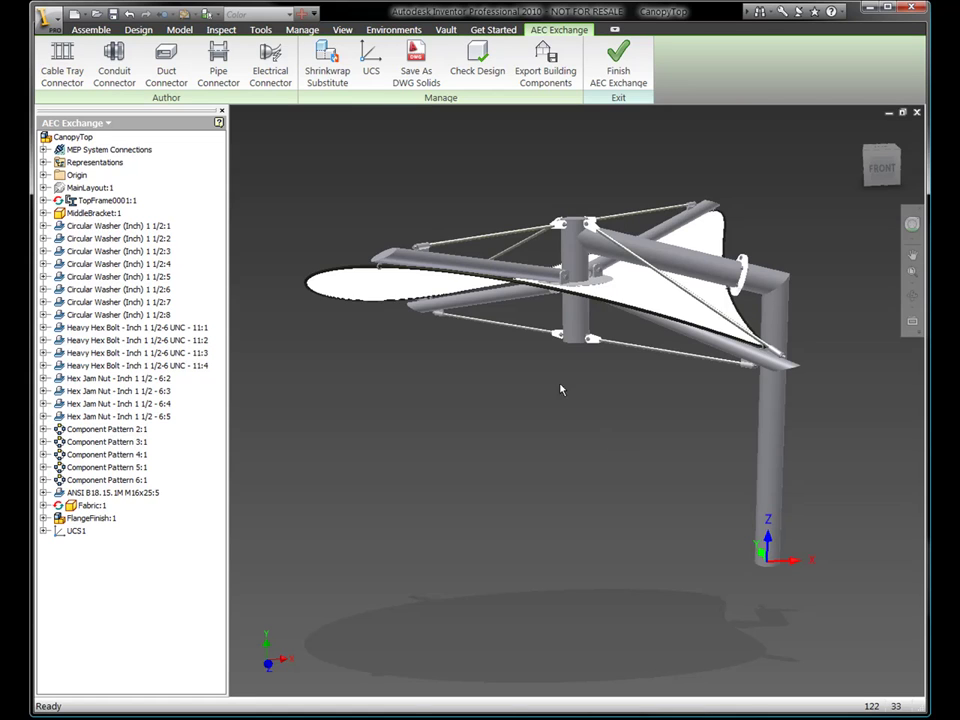
left_click(328, 60)
Create a shrinkwrap substitute removing whole parts below 10% visibility, without work geometry or sketches
left_click(447, 195)
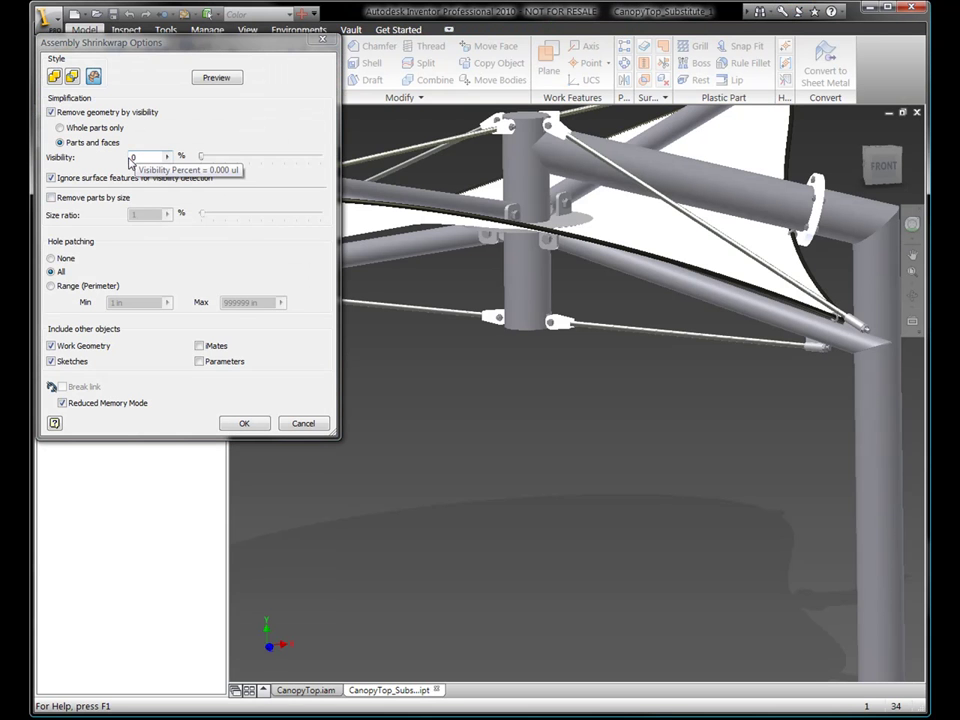
left_click(88, 130)
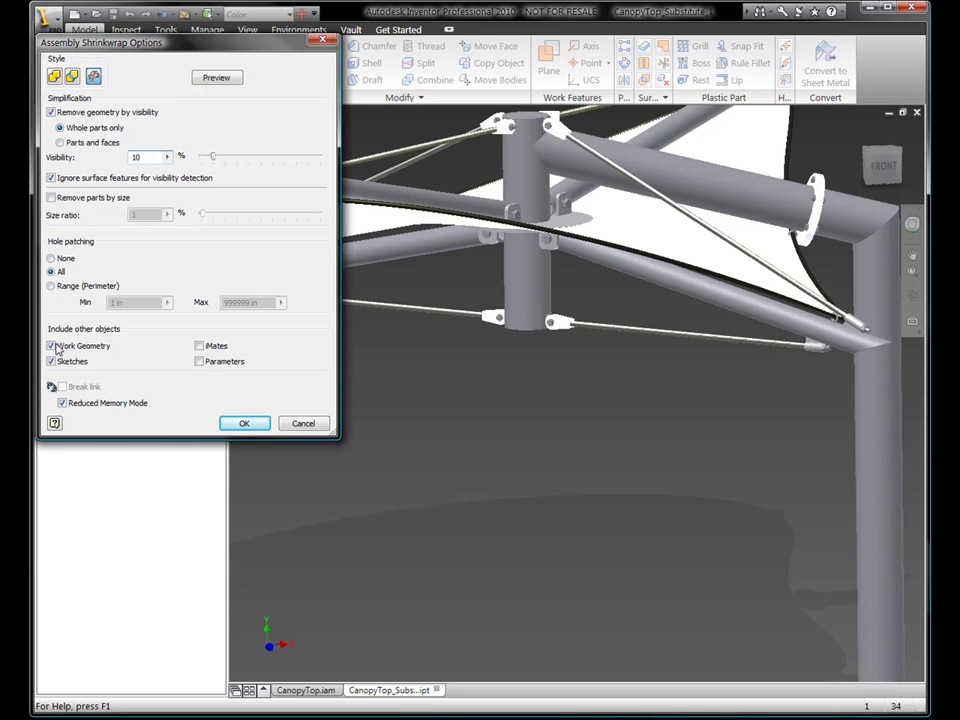
left_click(217, 78)
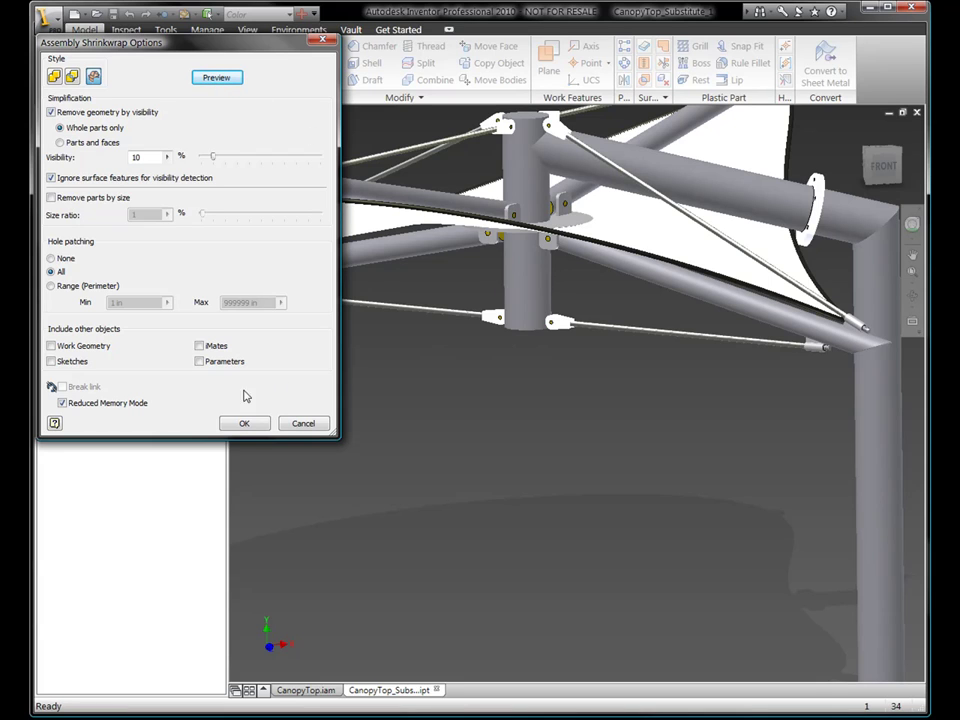
left_click(243, 424)
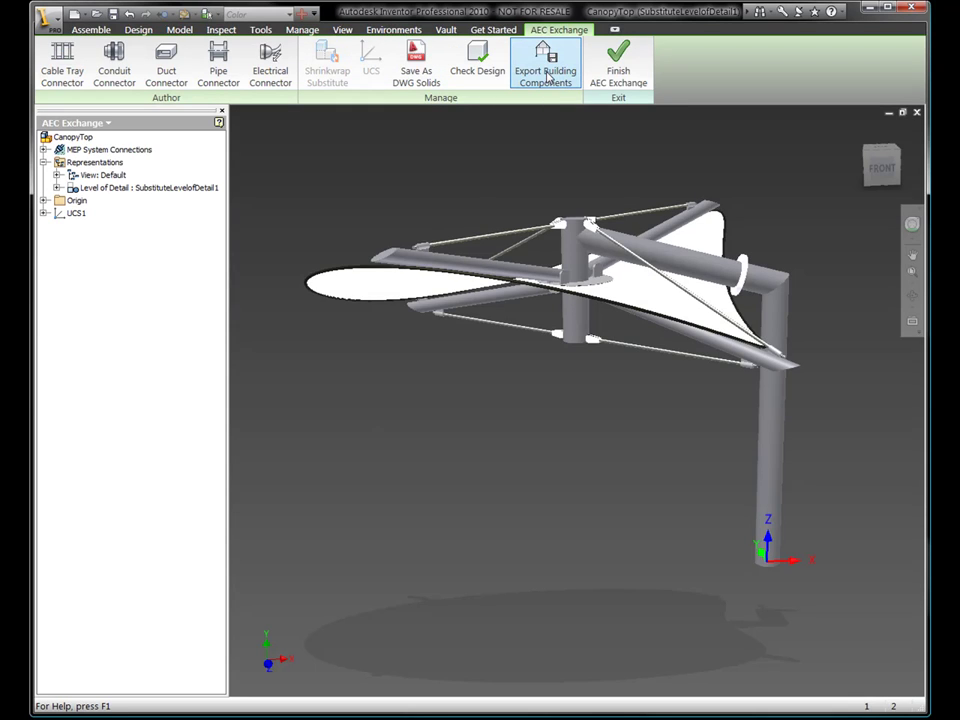
Start exporting the building component, oriented to UCS1
left_click(548, 78)
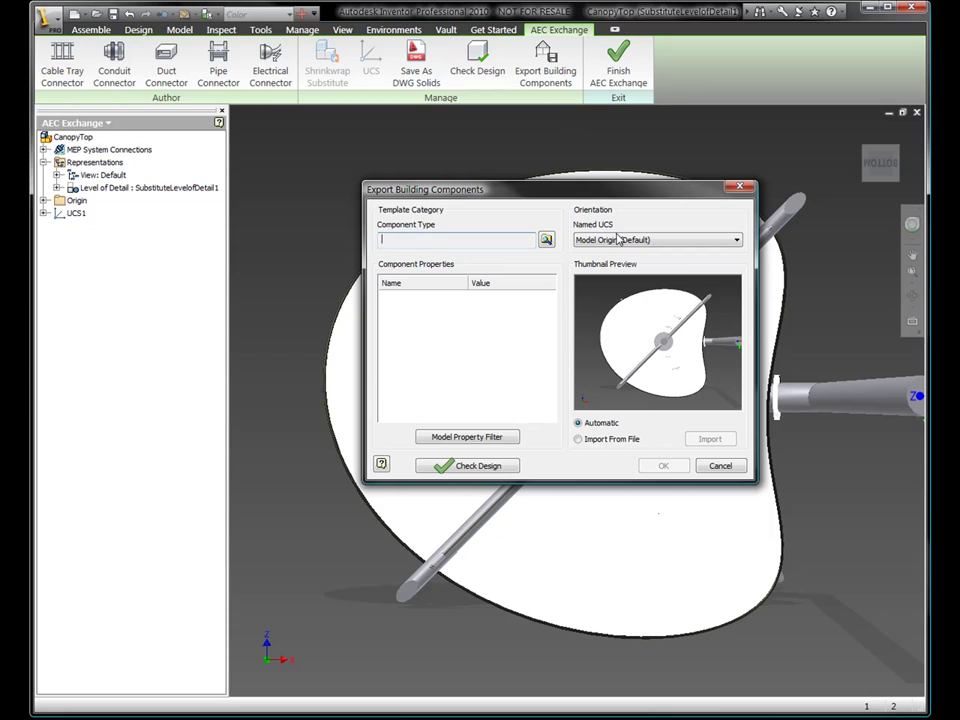
left_click(619, 240)
left_click(617, 262)
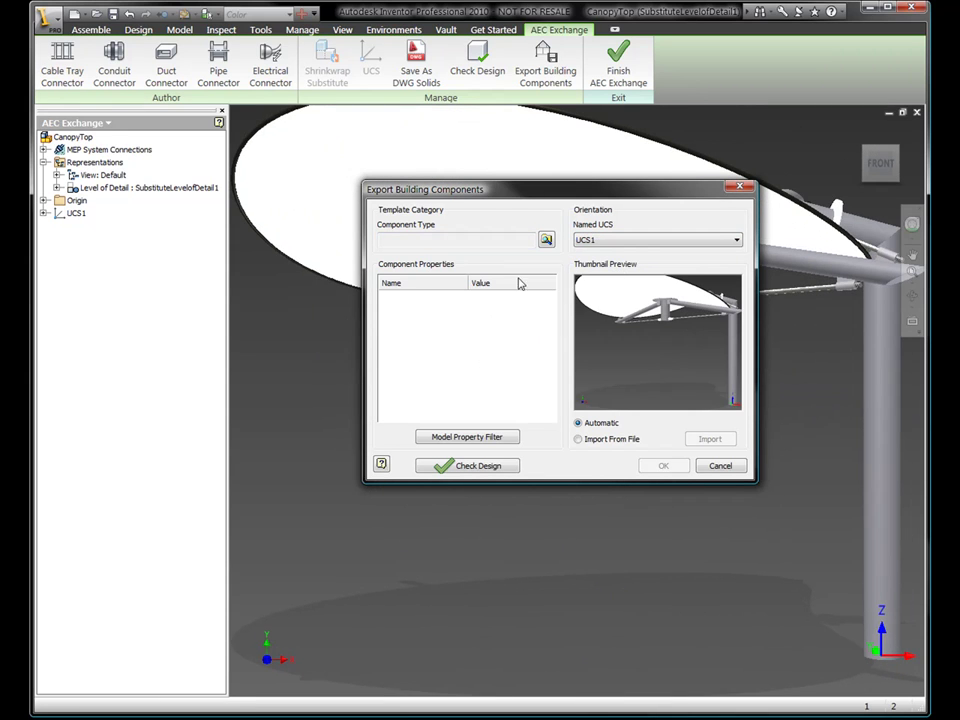
Set component type 23.55.00.00 Manufactured Structures, with description Walkway Canopy, manufacturer RobCo, model 12' x 10'
left_click(546, 241)
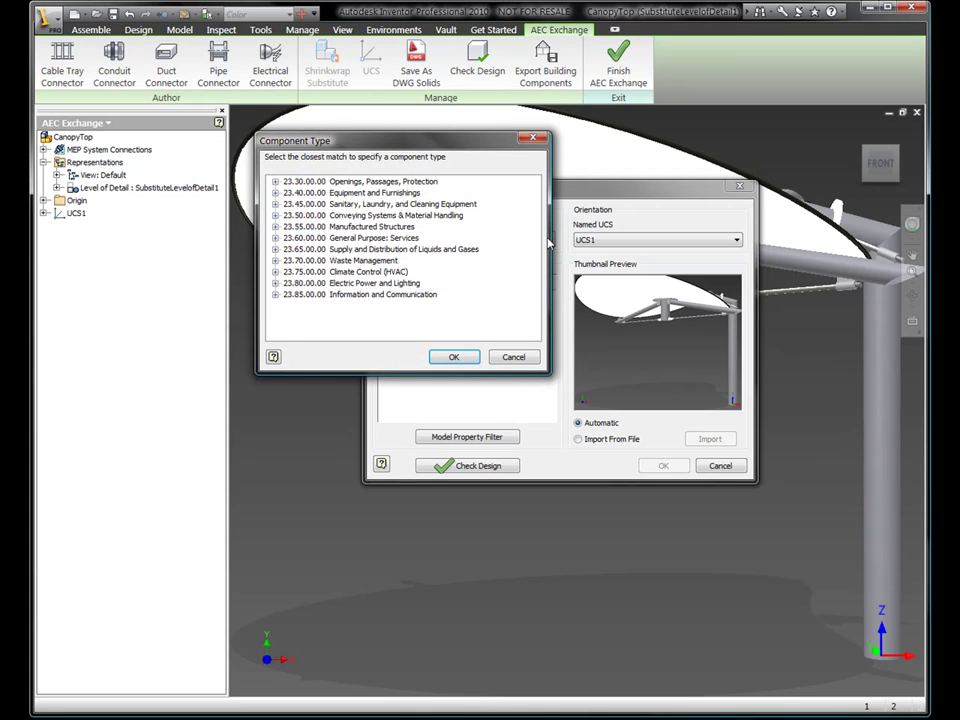
left_click(384, 229)
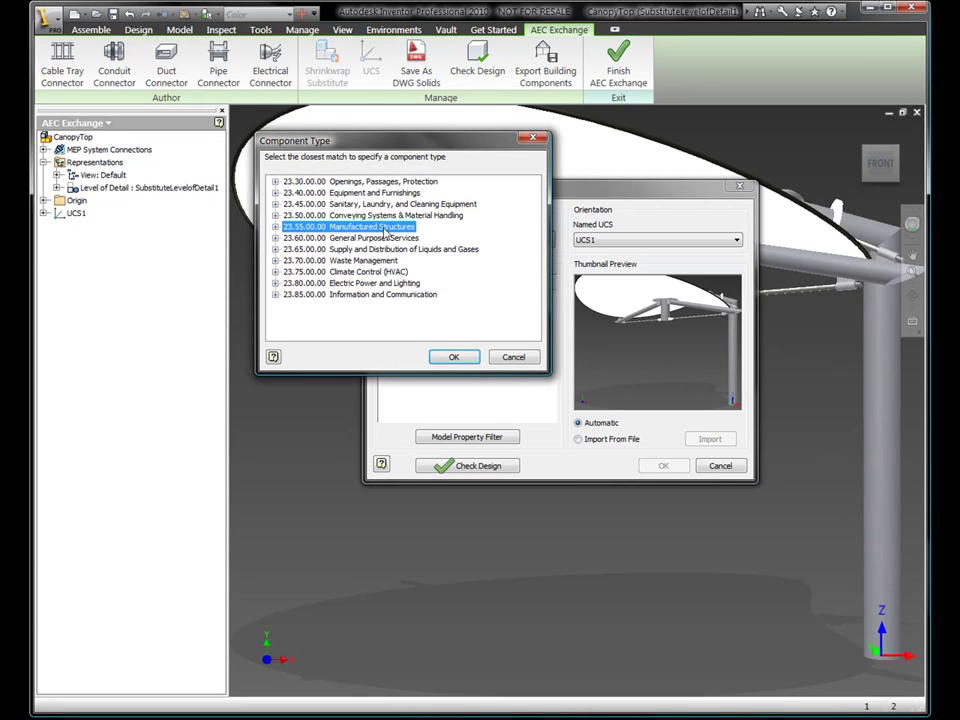
left_click(452, 358)
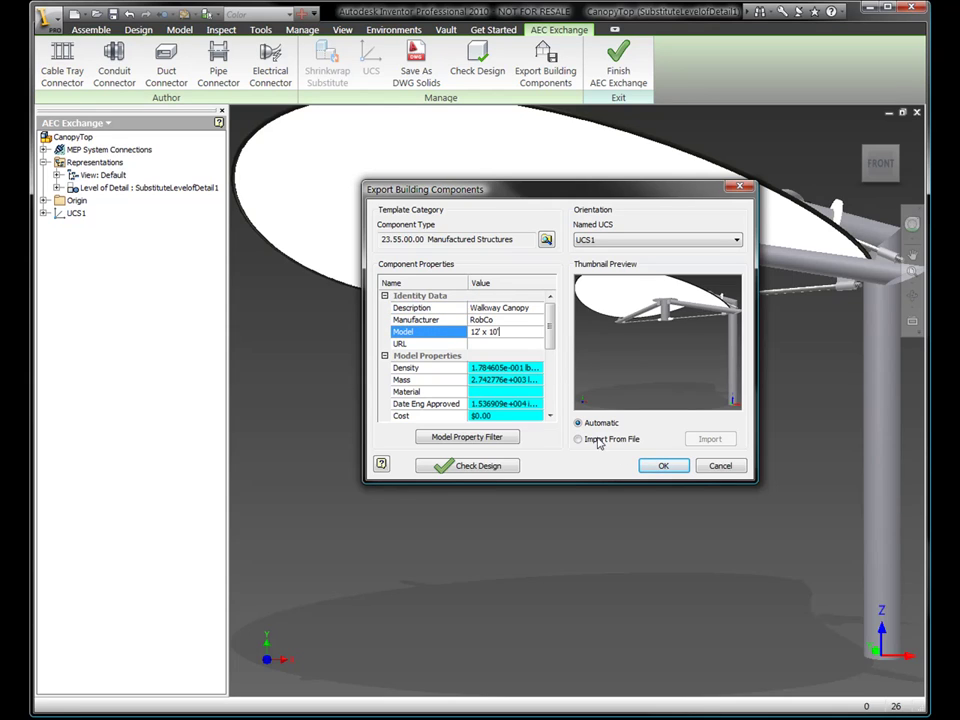
left_click(662, 466)
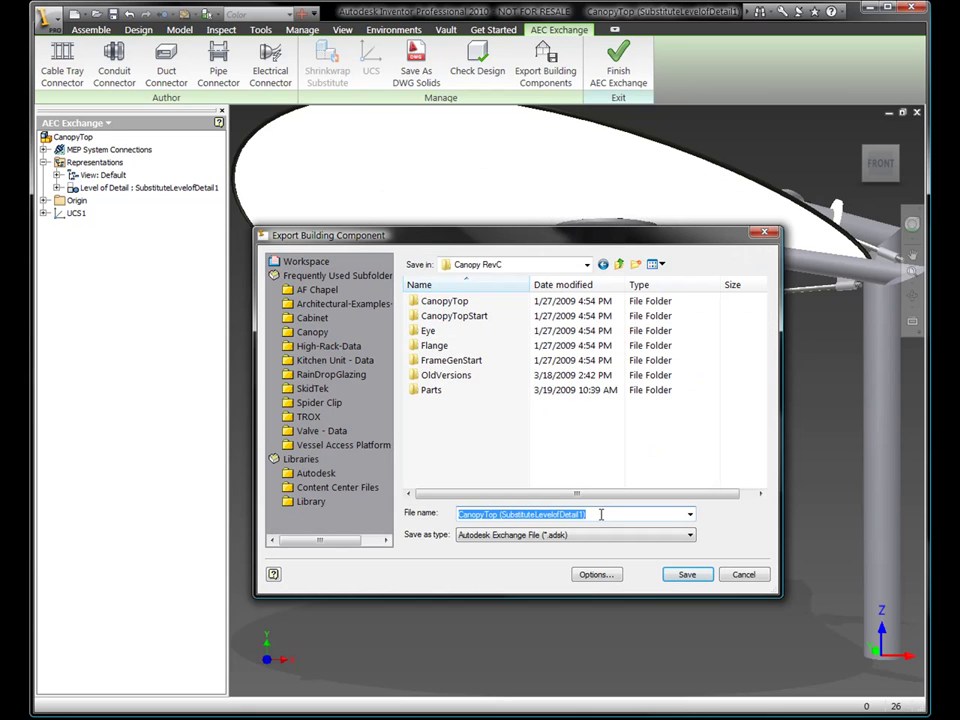
Accept the export settings and save the .adsk file as Walkway Canopy
left_click(601, 514)
double_click(601, 514)
type("Walkway Canopy")
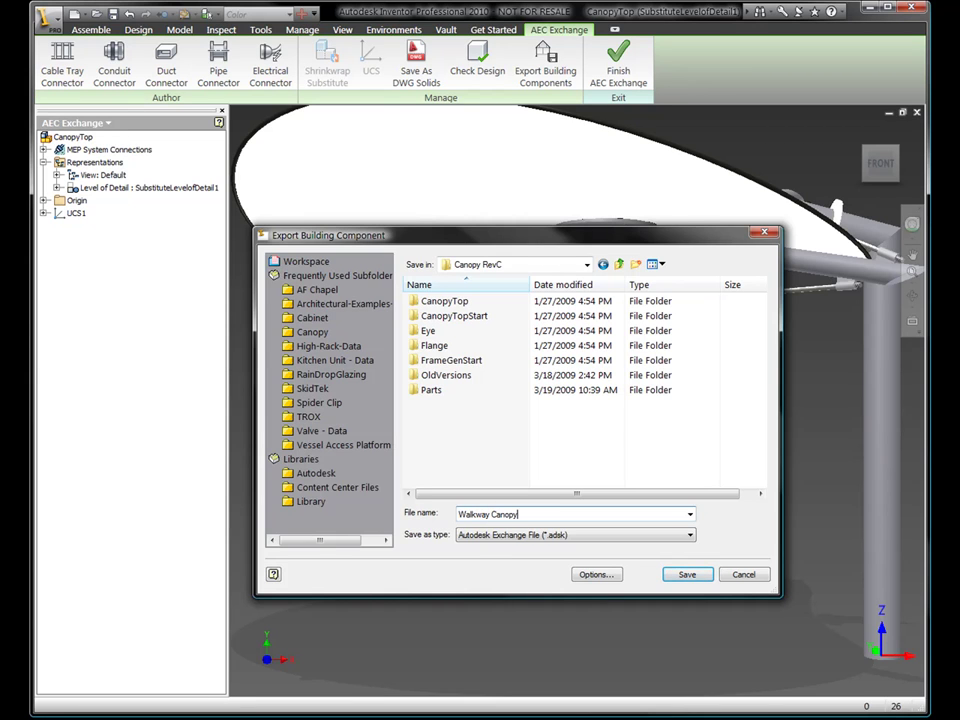
key("Return")
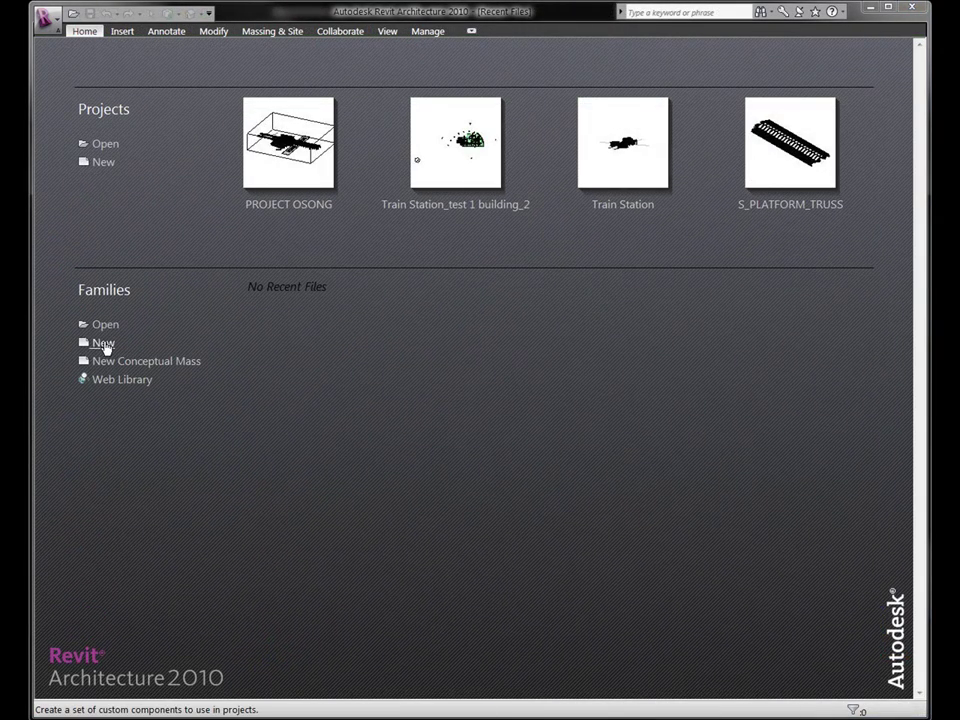
Open the Walkway Canopy family and inspect its front, right side and central hub
left_click(127, 330)
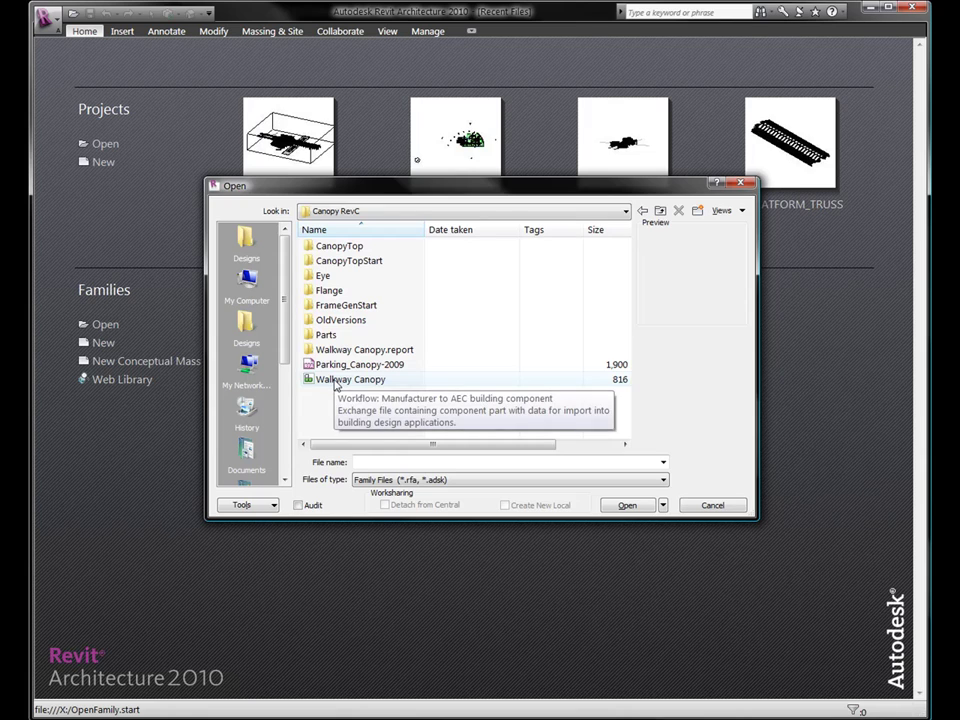
double_click(331, 379)
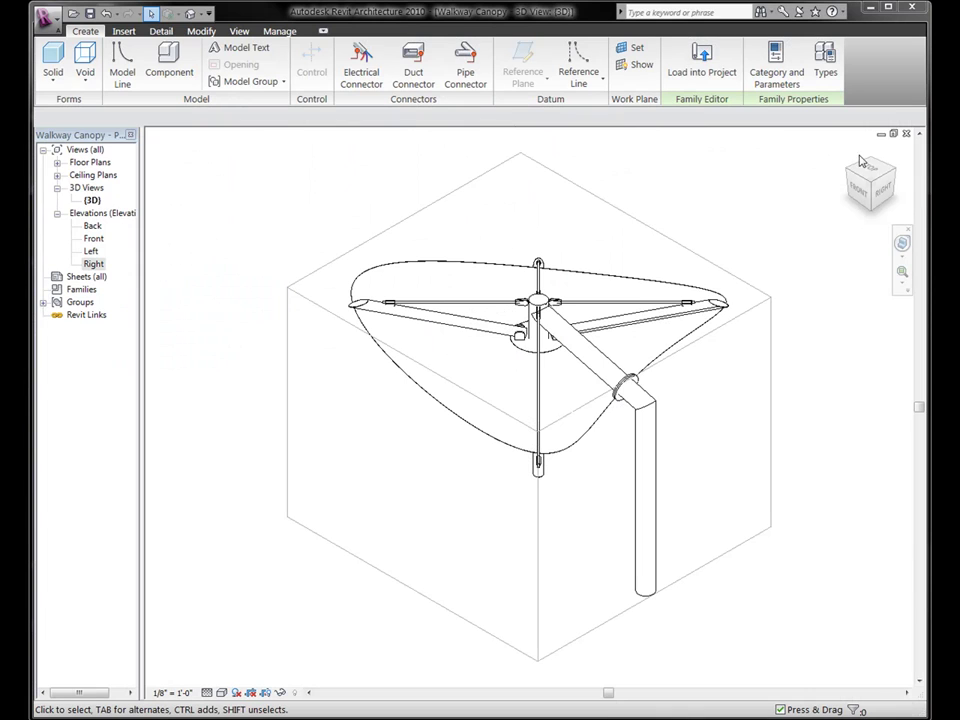
left_click(861, 195)
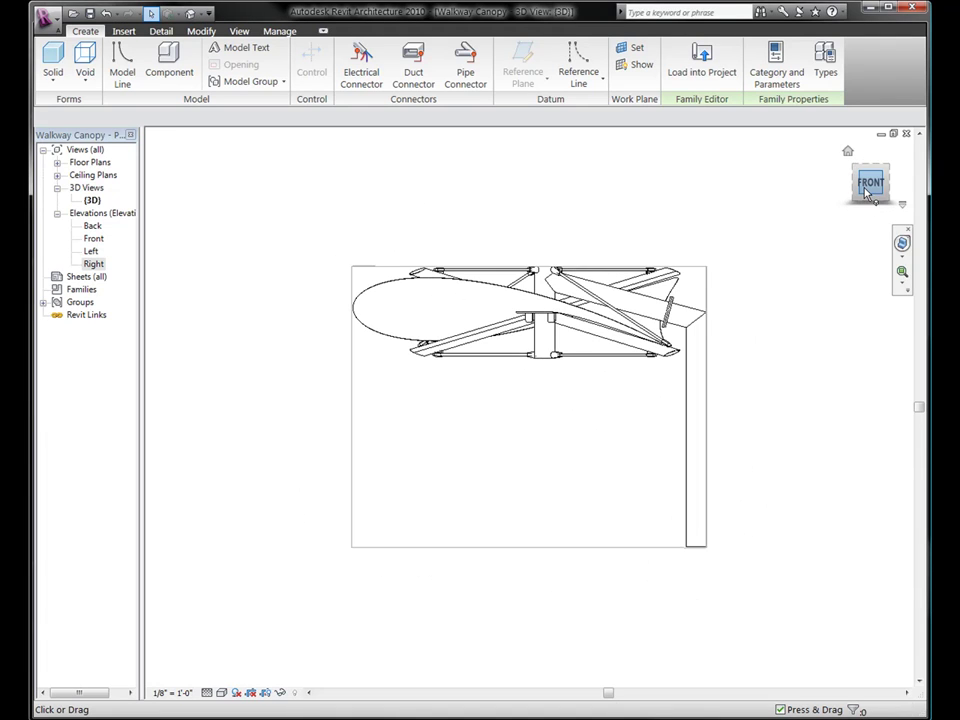
left_click(898, 188)
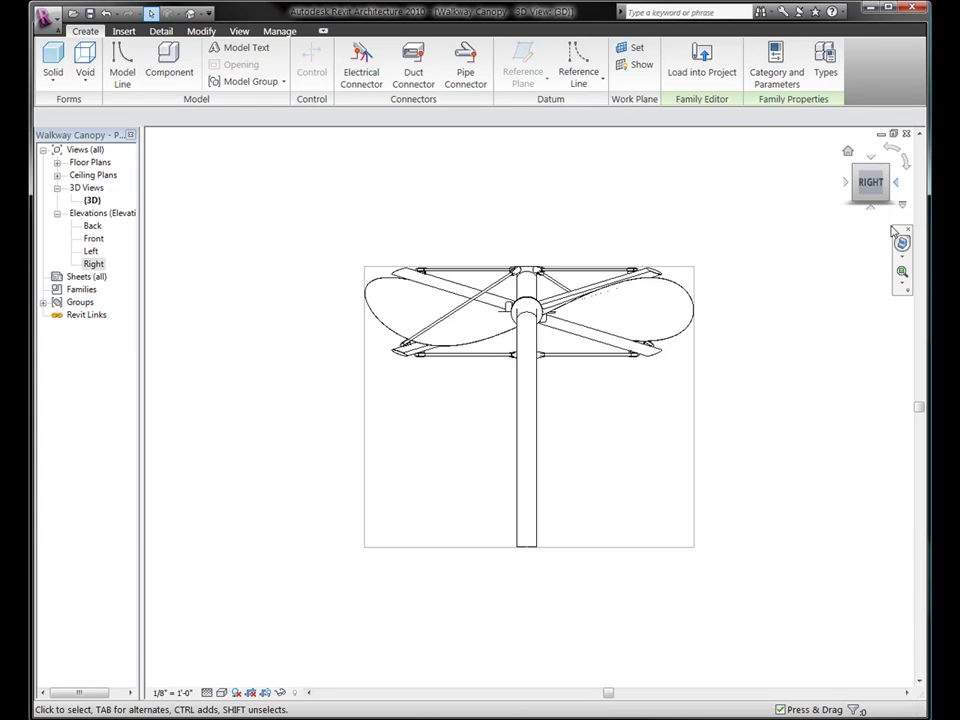
left_click(902, 271)
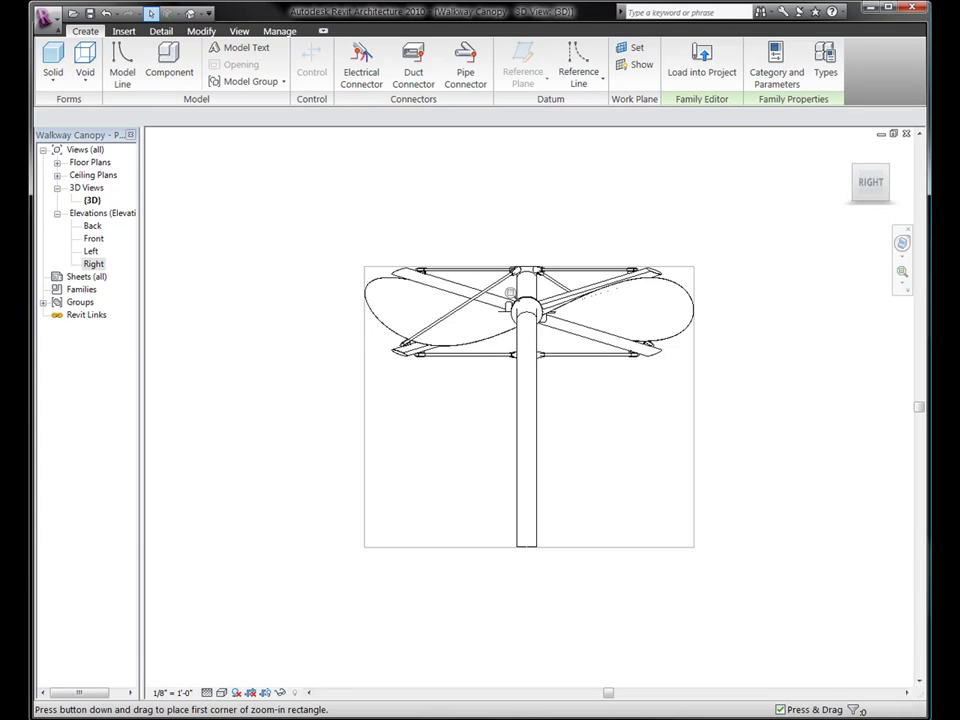
left_click_drag(510, 293, 562, 341)
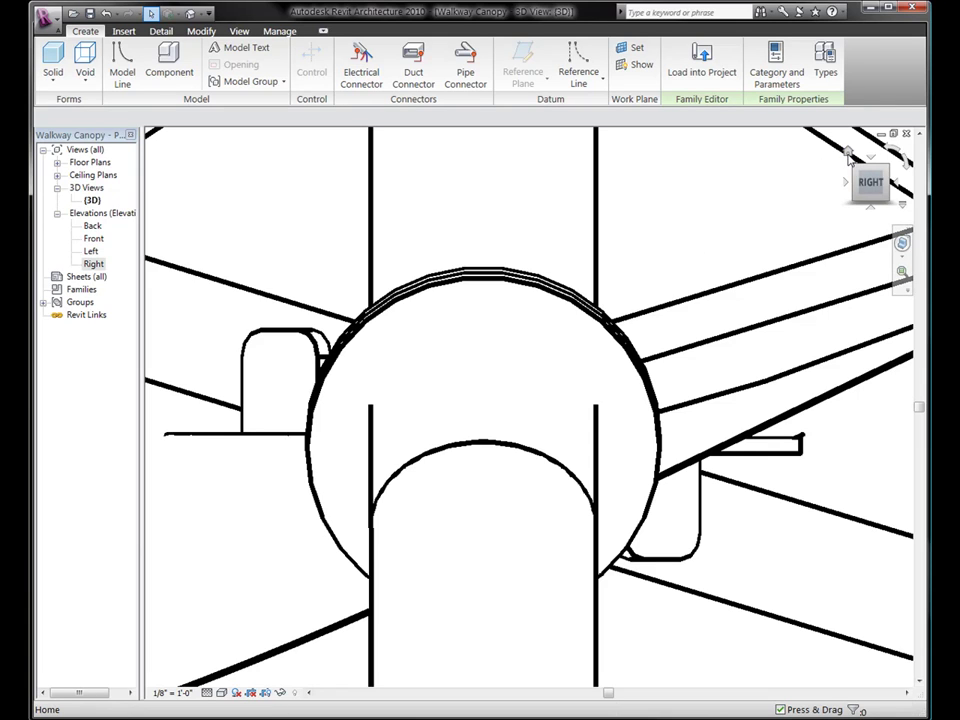
left_click(849, 155)
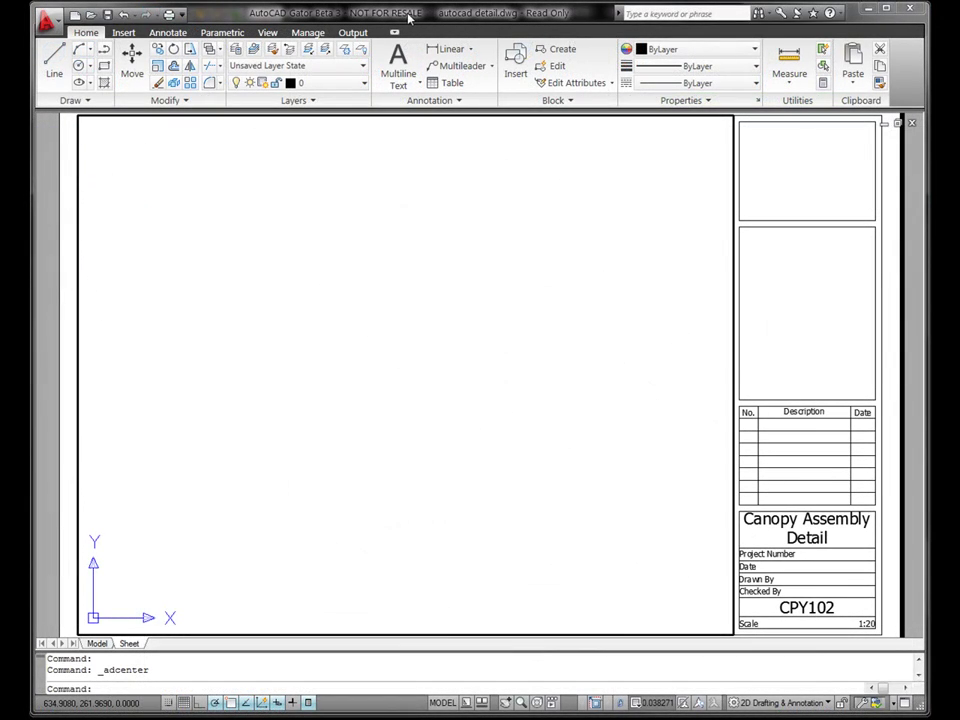
Insert the Sheet_1_VIEW17 and second canopy view blocks from CanopyTop.dwg via DesignCenter
left_click(268, 34)
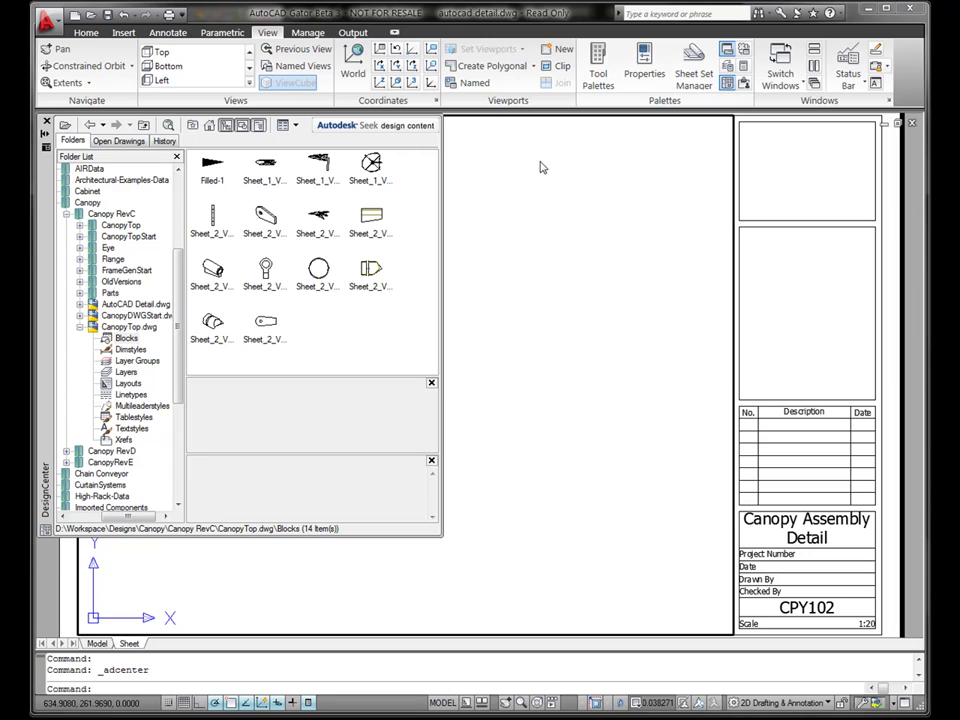
left_click(318, 163)
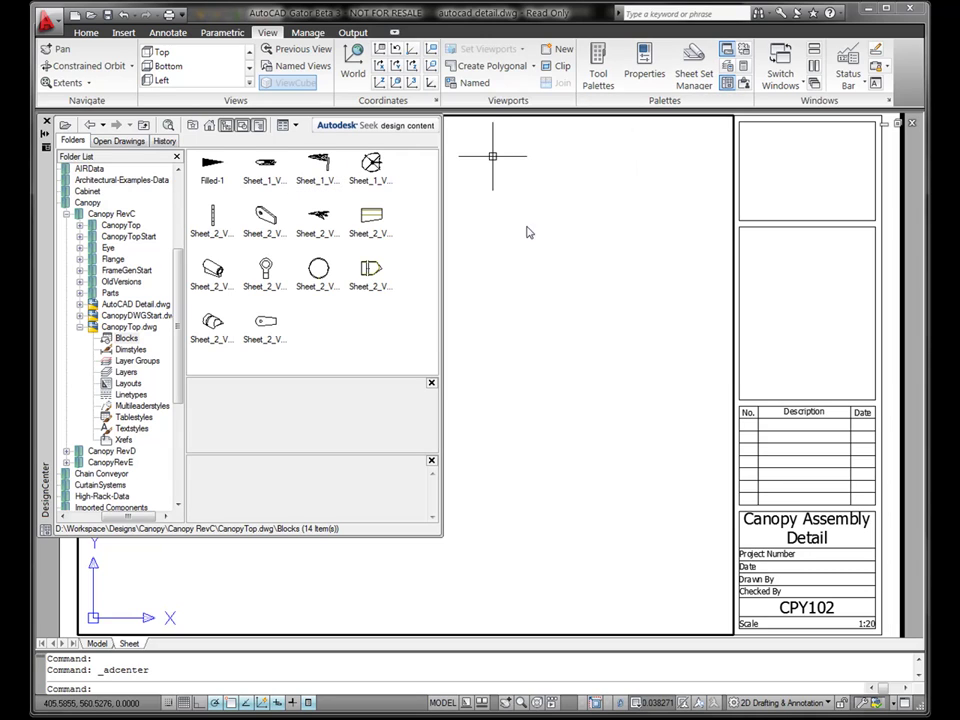
left_click(583, 251)
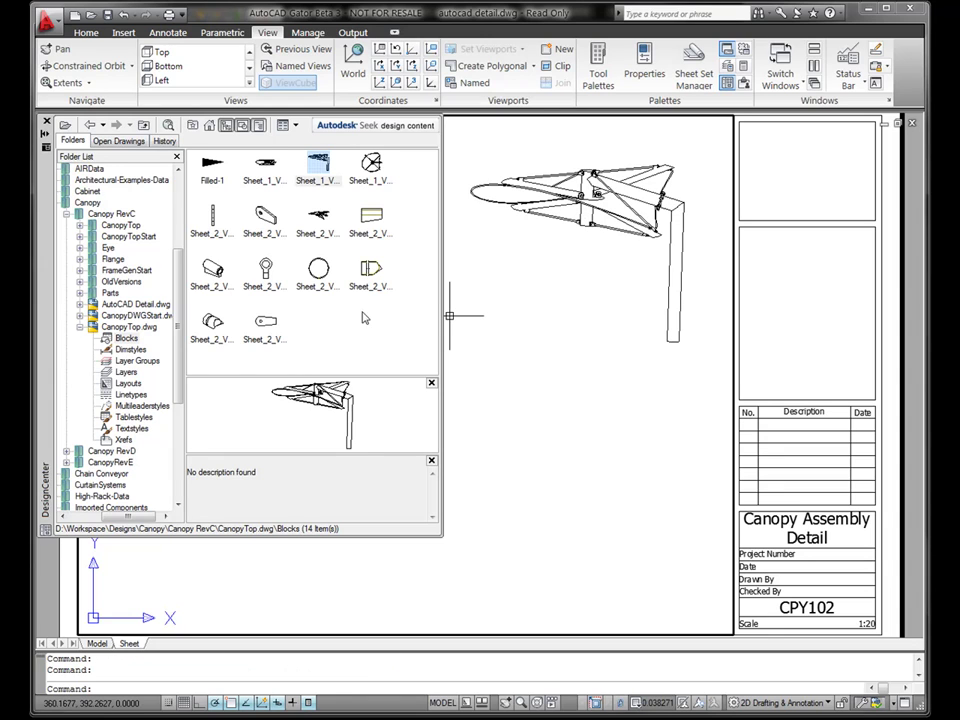
left_click(320, 225)
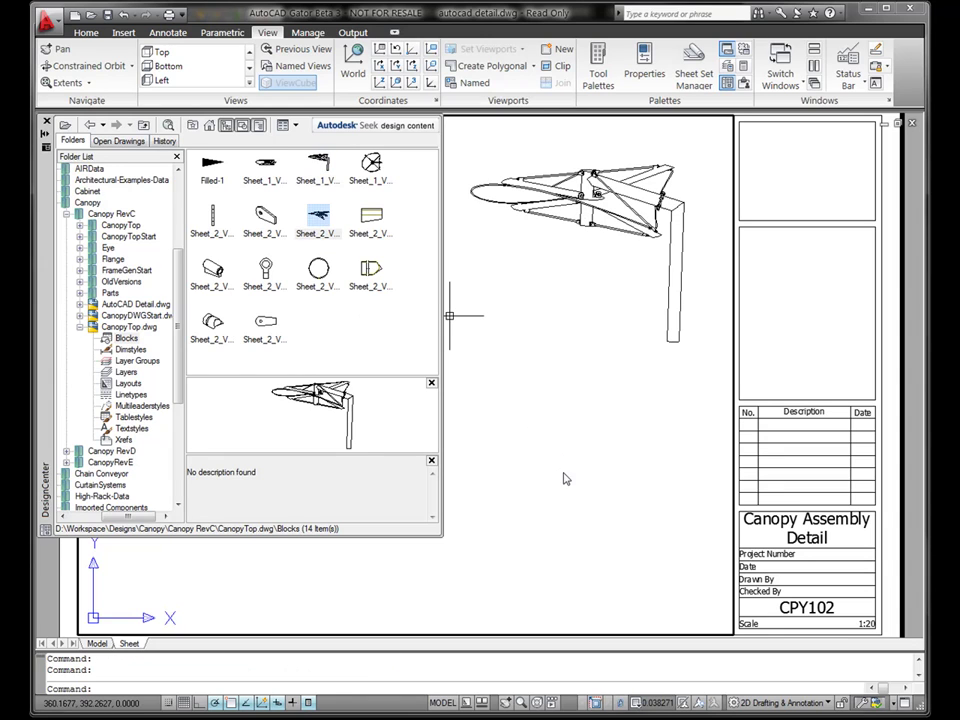
left_click_drag(563, 490, 563, 489)
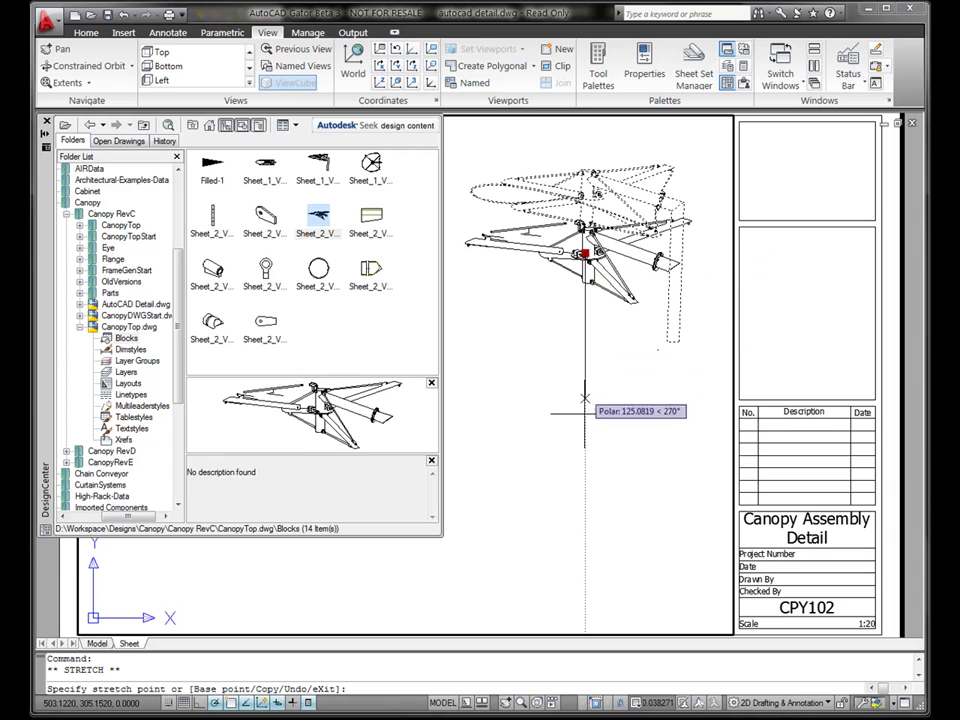
Move the first canopy view lower on the sheet so the two stack vertically
left_click(585, 462)
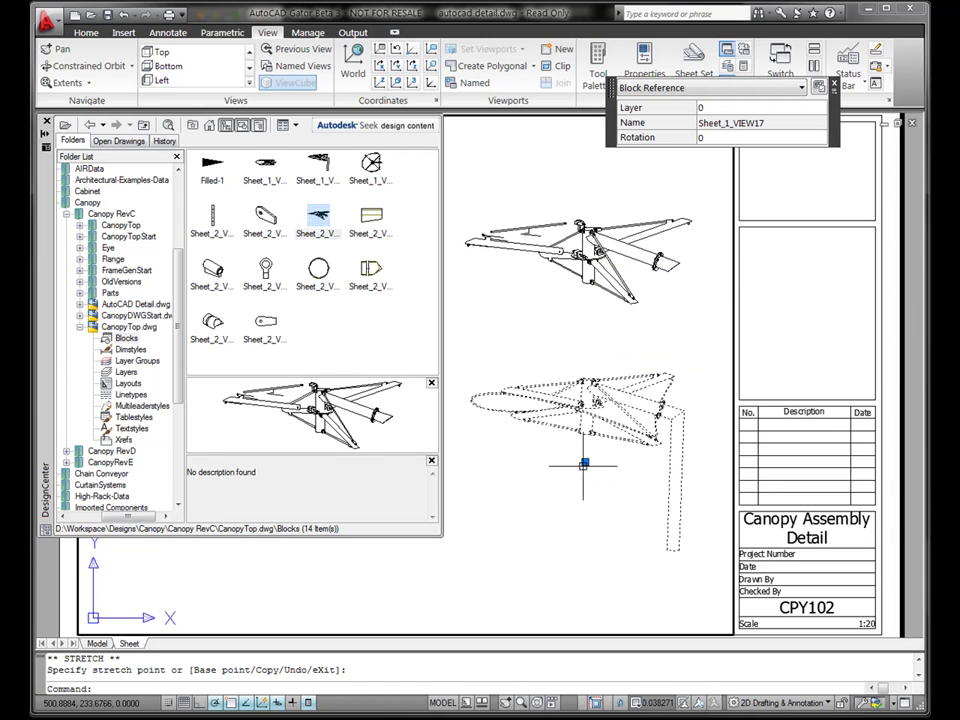
left_click(538, 506)
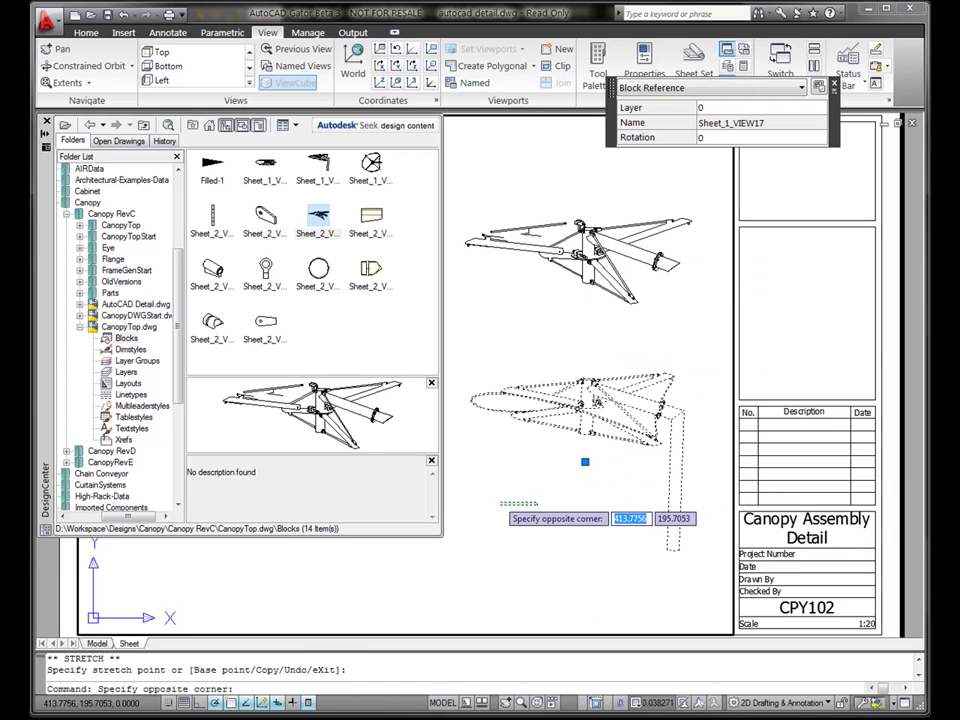
left_click(498, 500)
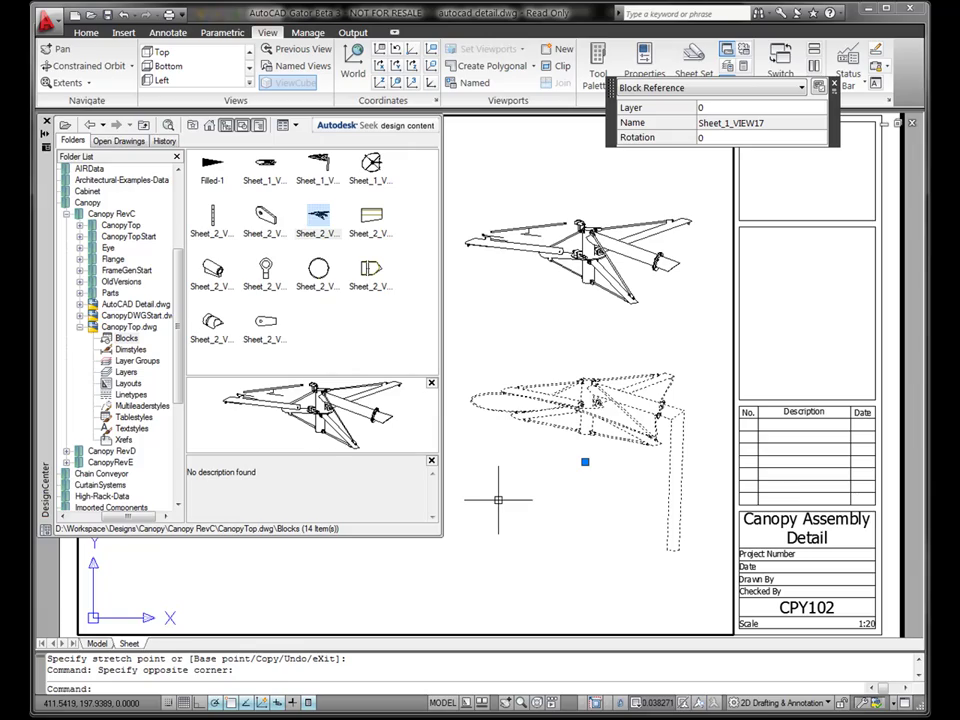
key("Escape")
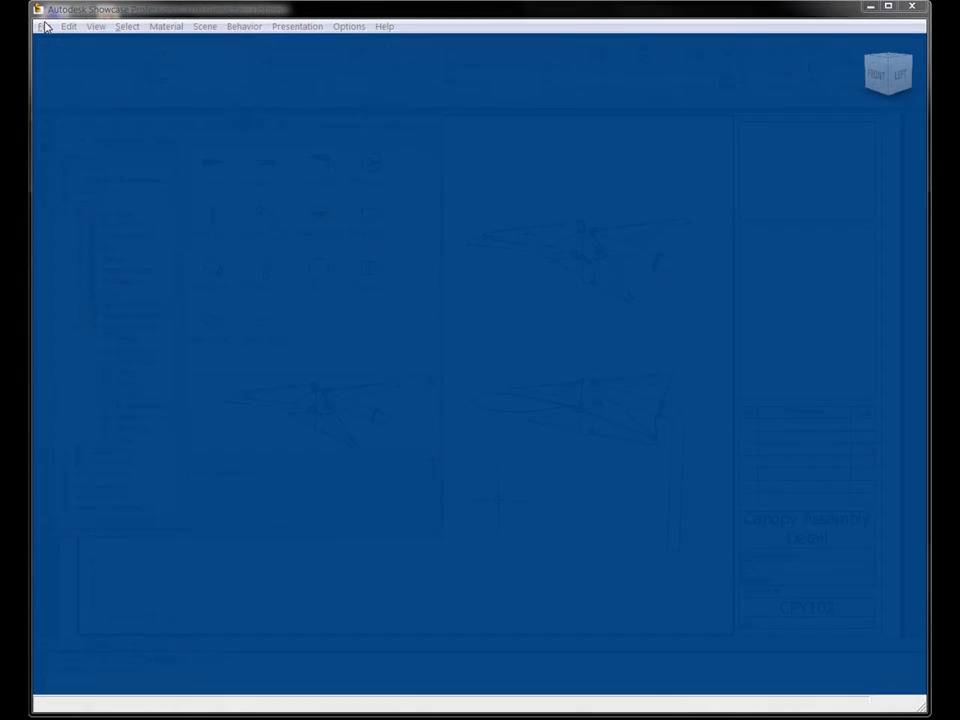
Import the CanopyTop.iam assembly and convert it with default settings
left_click(44, 27)
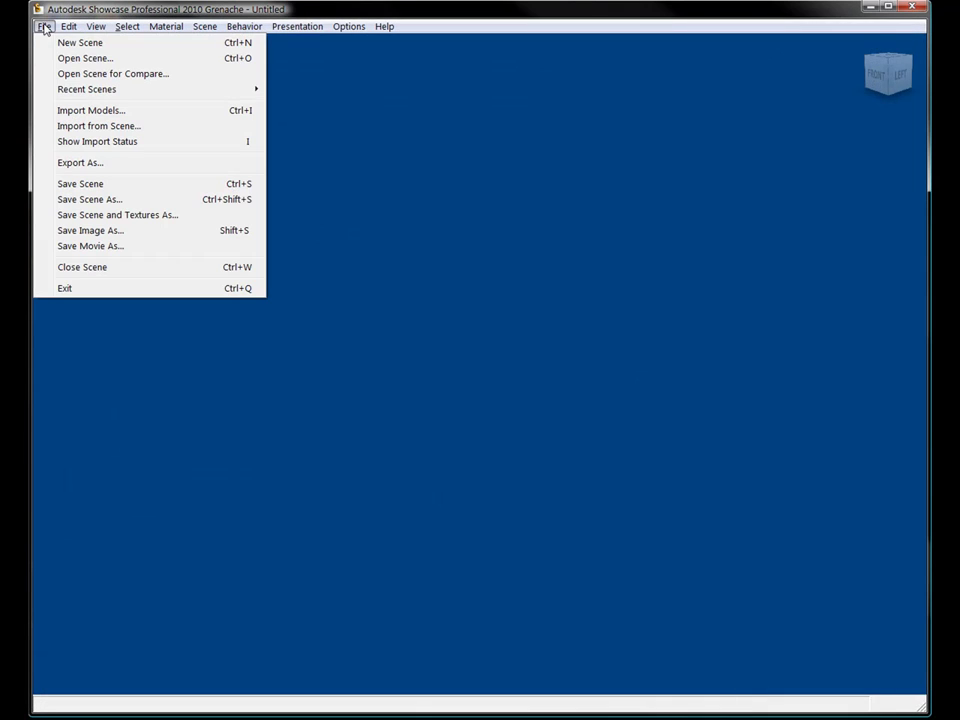
left_click(110, 109)
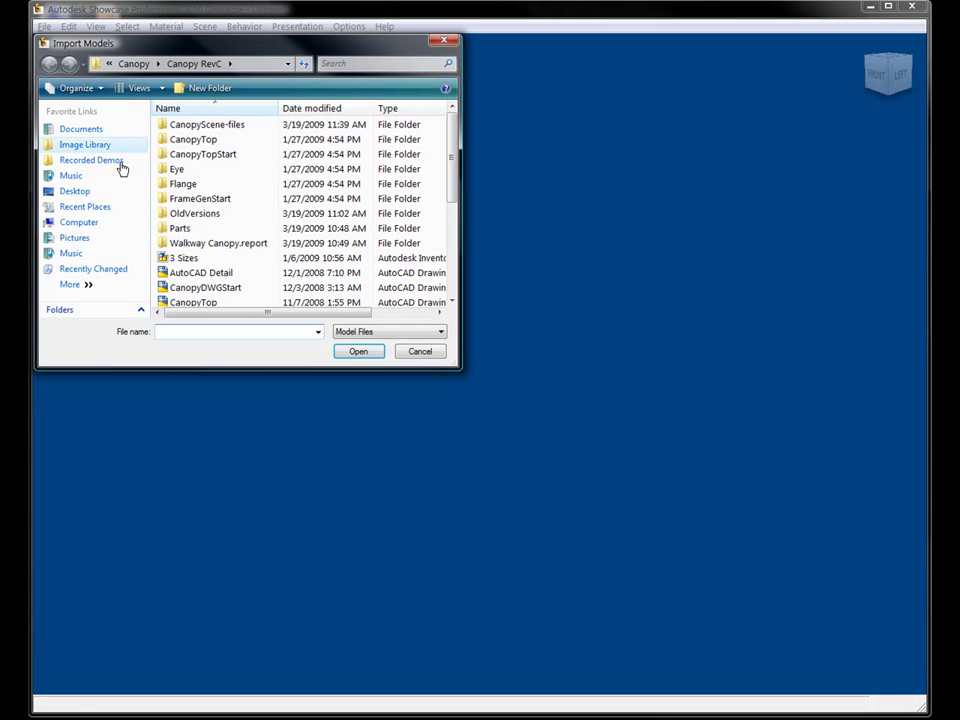
scroll(450, 195, "down", 1)
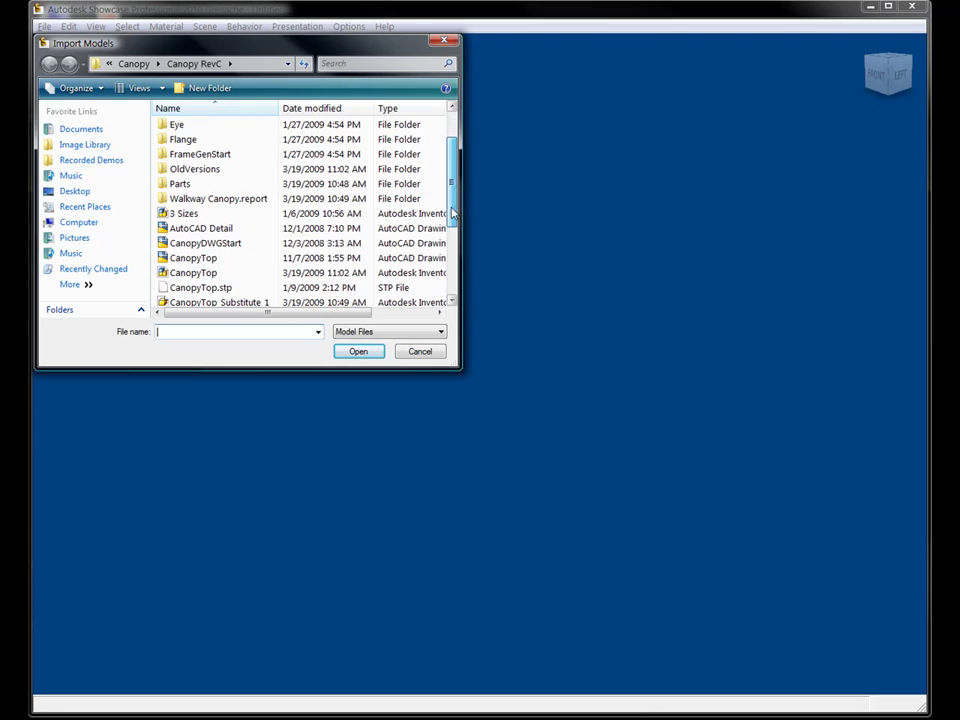
left_click(195, 272)
left_click(358, 351)
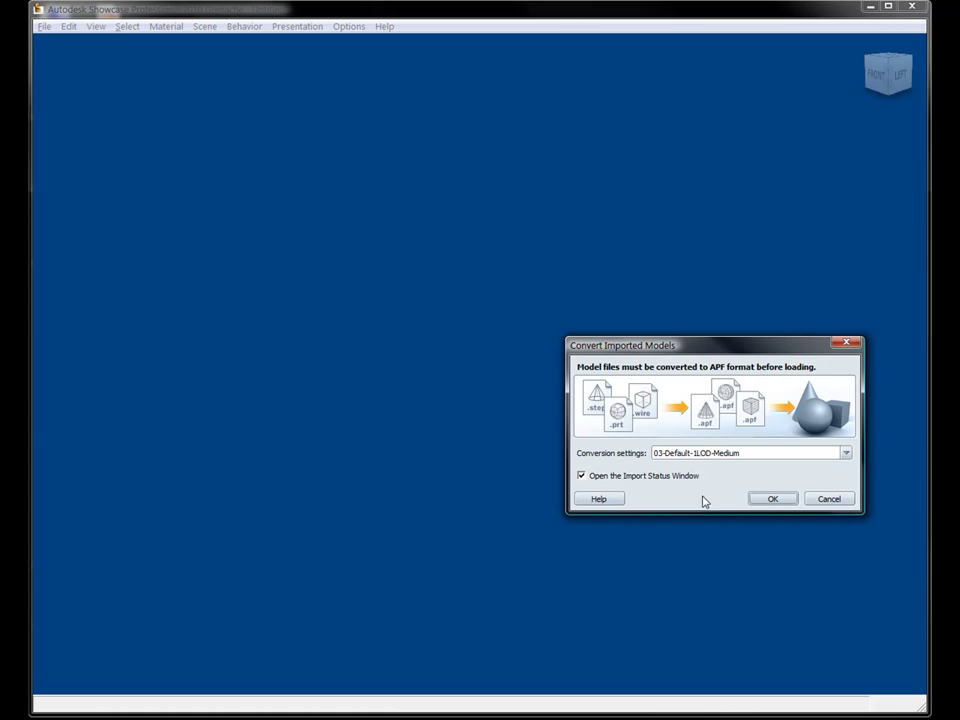
left_click(773, 499)
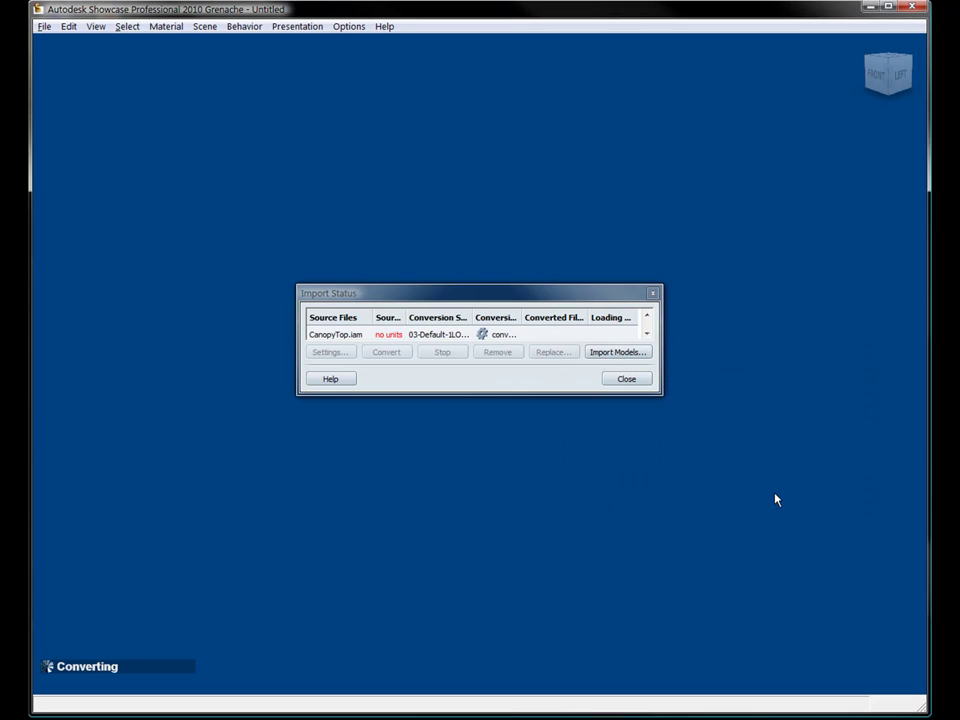
left_click(168, 27)
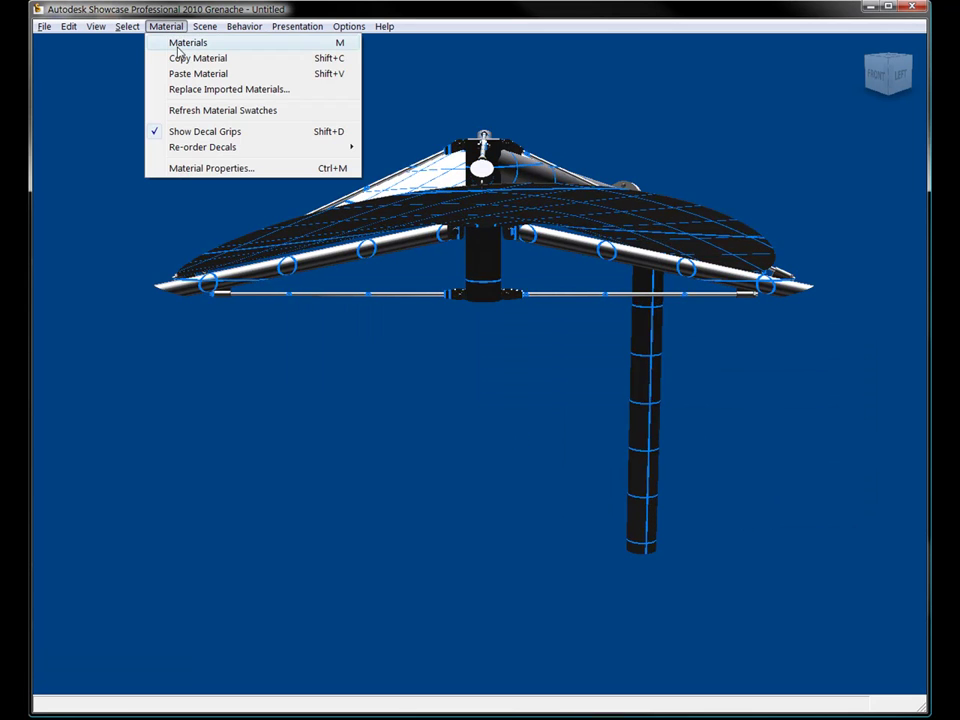
Apply Aluminium to the pole and all rods sharing its material, excluding the fabric
left_click(177, 43)
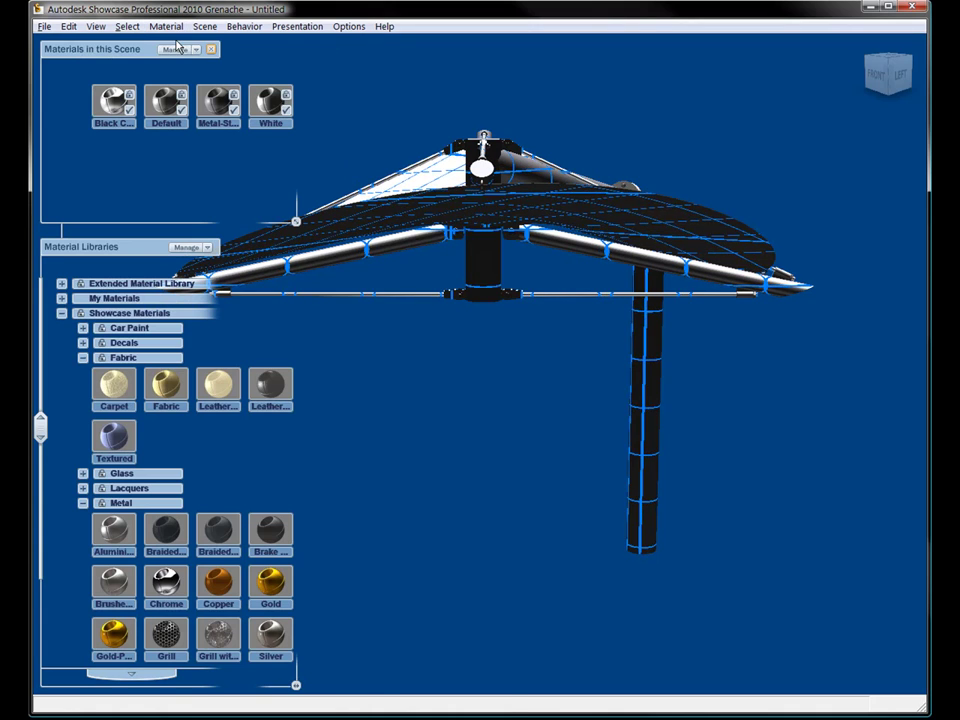
right_click(645, 375)
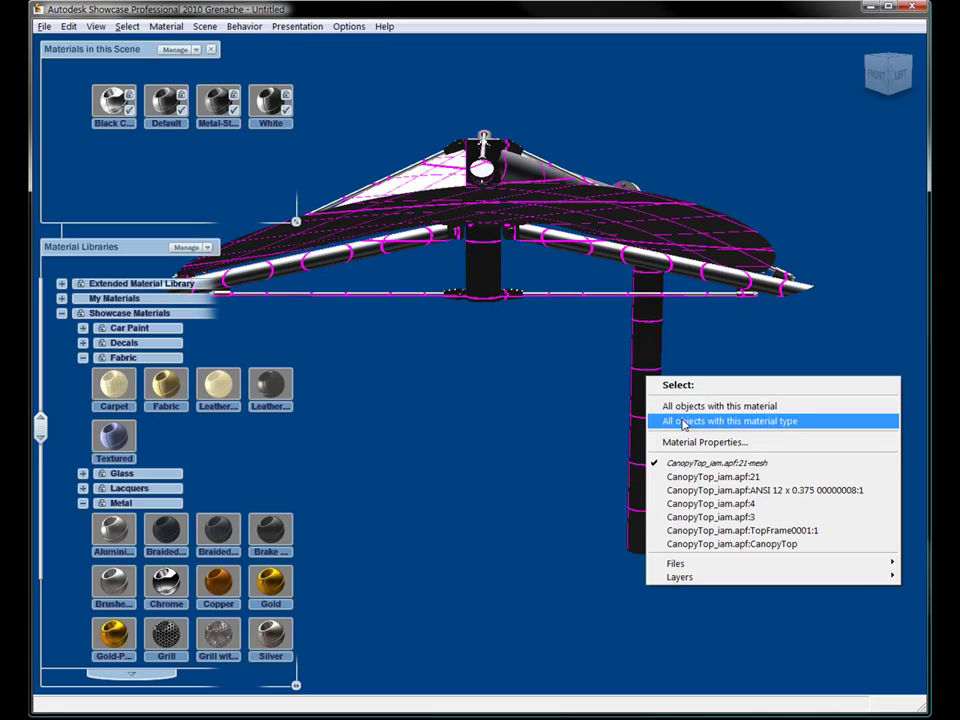
left_click(666, 421)
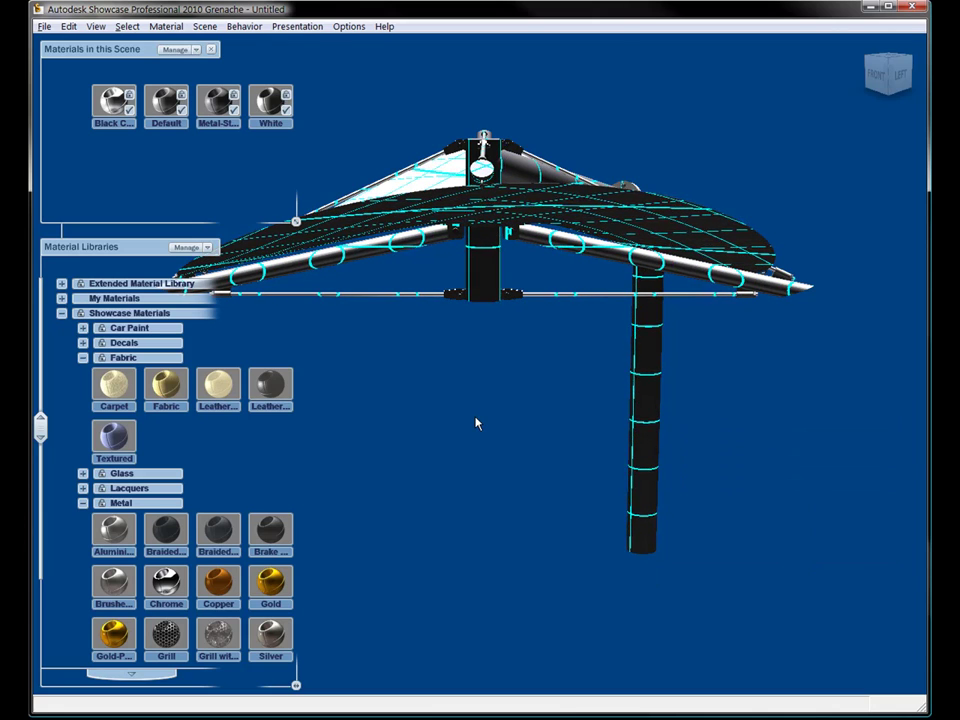
left_click(364, 224, "ctrl")
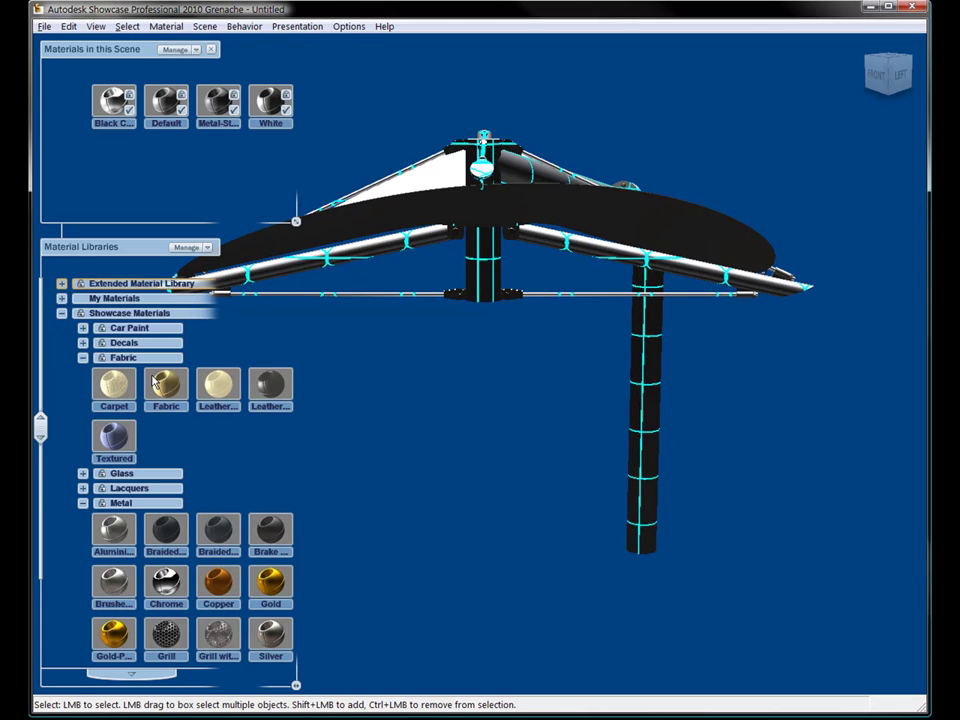
double_click(112, 542)
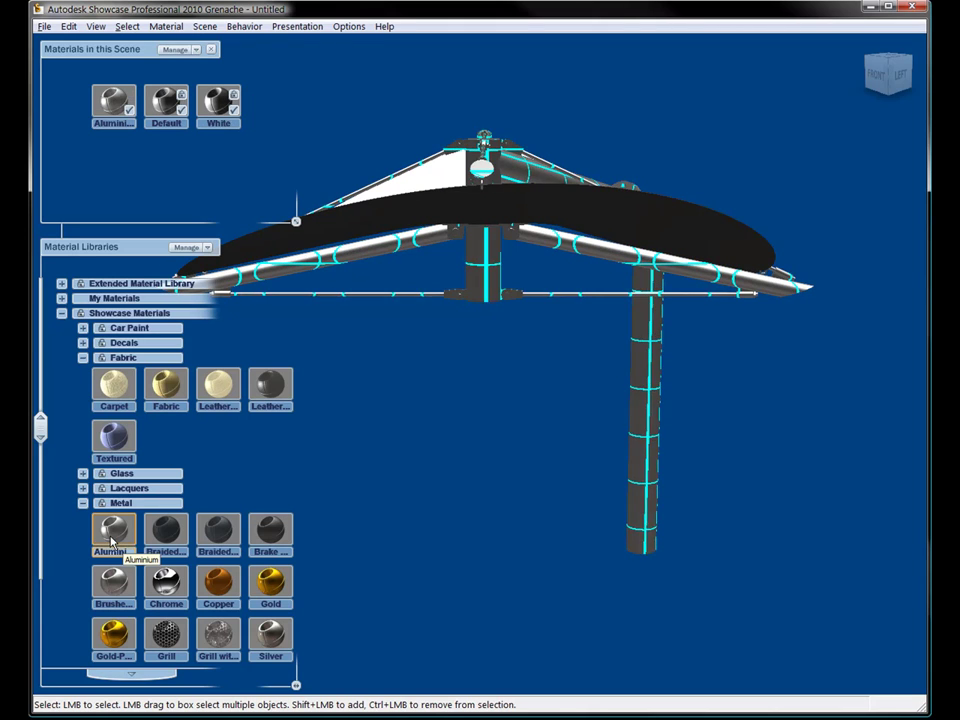
left_click(384, 296)
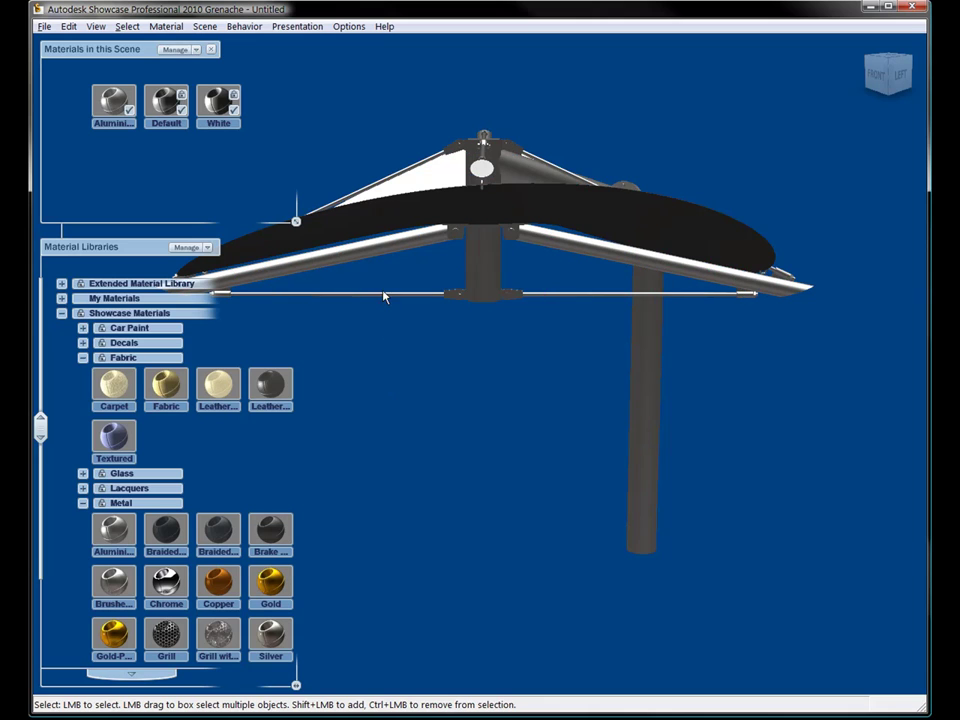
Apply the Fabric material to the white canopy covering
left_click_drag(482, 379, 636, 397, "alt")
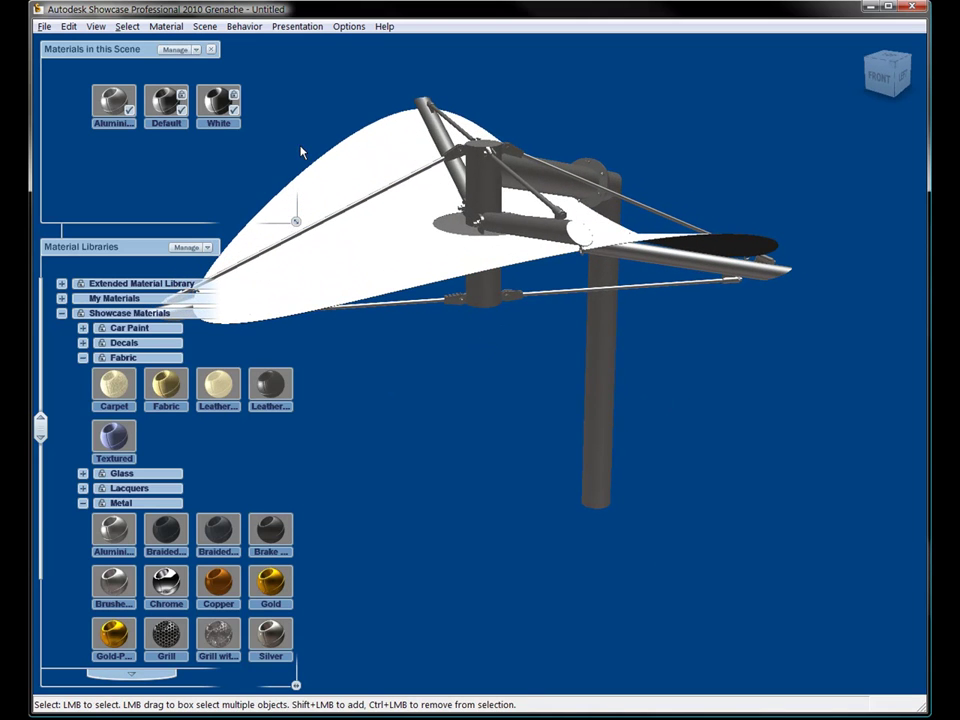
left_click(332, 167)
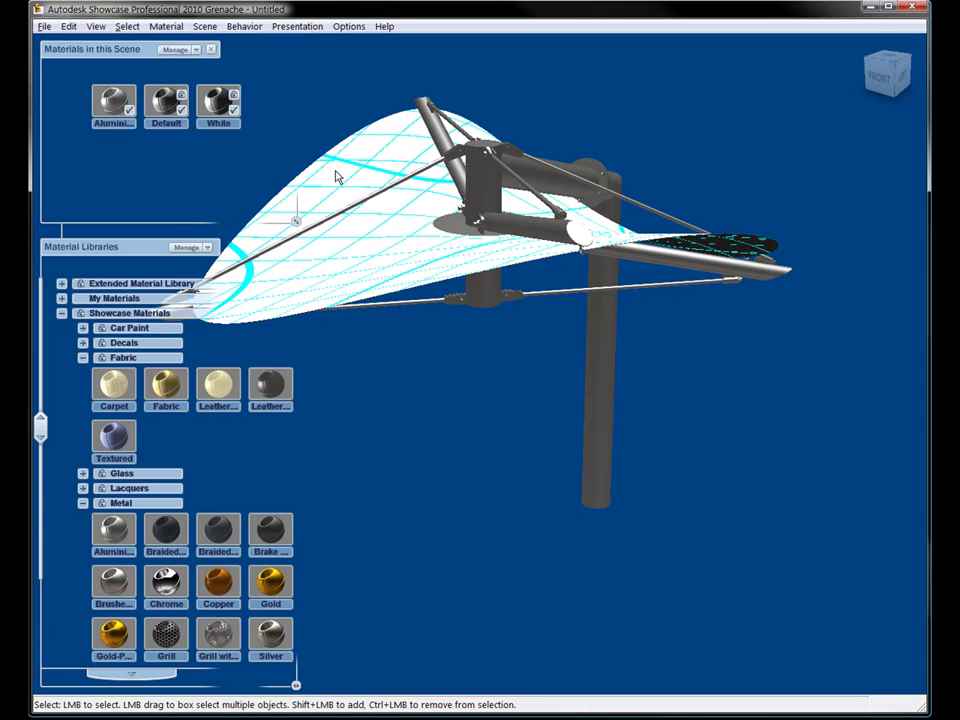
double_click(168, 392)
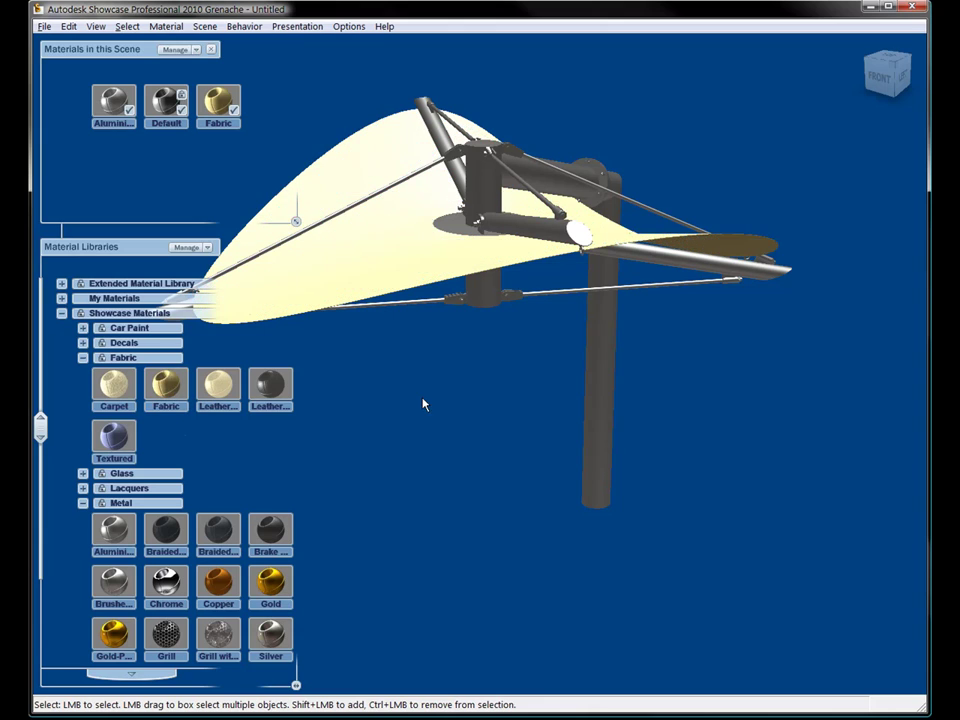
Add and apply the Night Plaza environment, then orbit to frame the canopy against the building
left_click(205, 27)
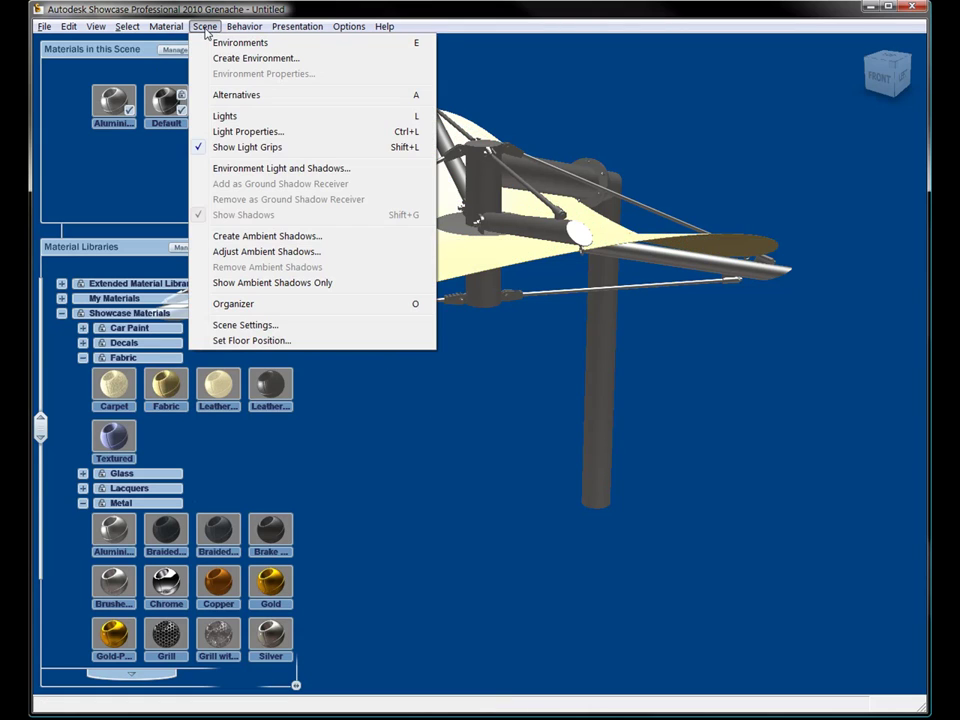
left_click(200, 41)
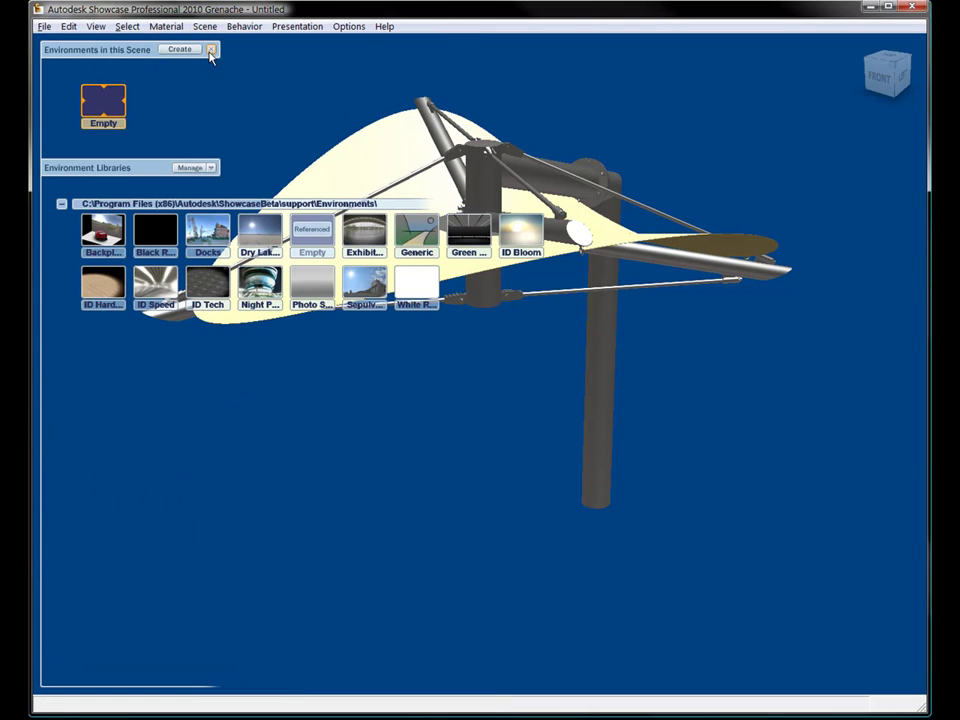
left_click_drag(260, 287, 155, 109)
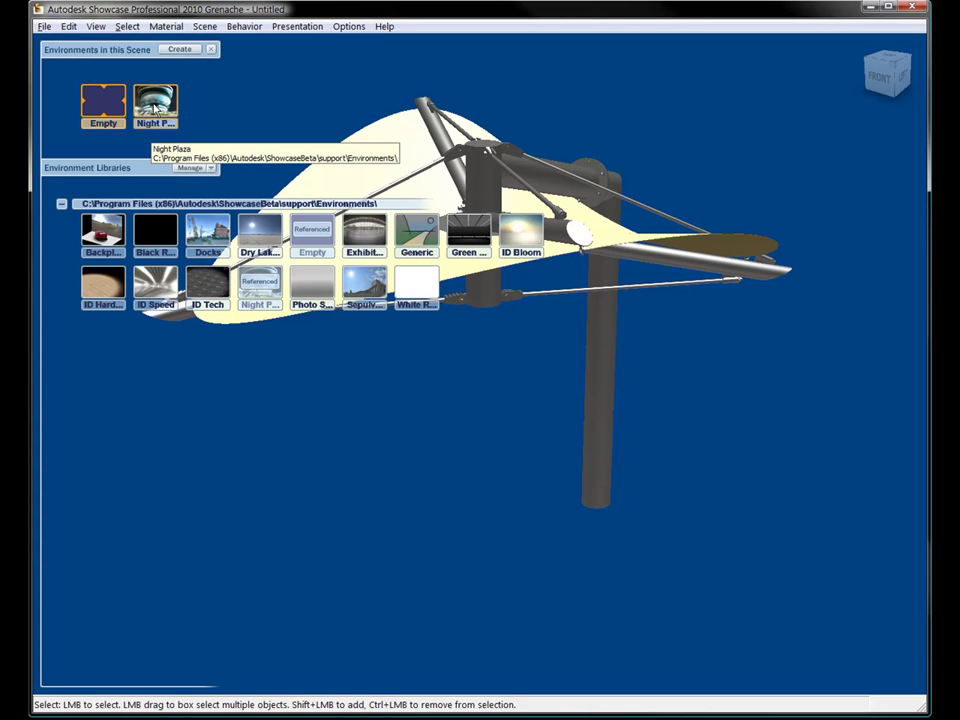
double_click(155, 106)
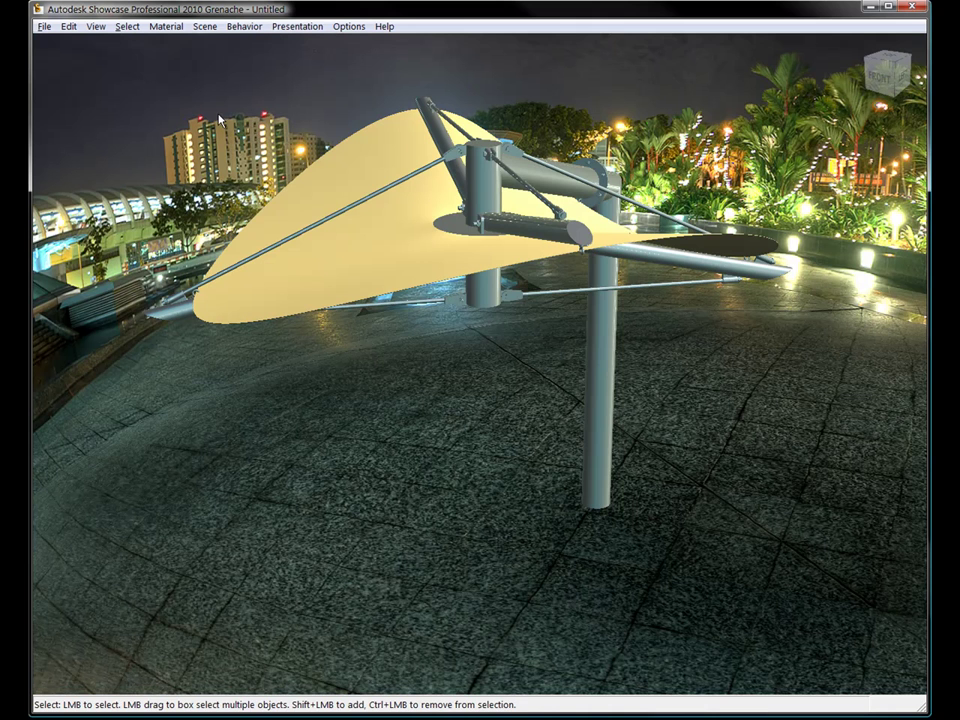
left_click_drag(519, 409, 30, 452, "alt")
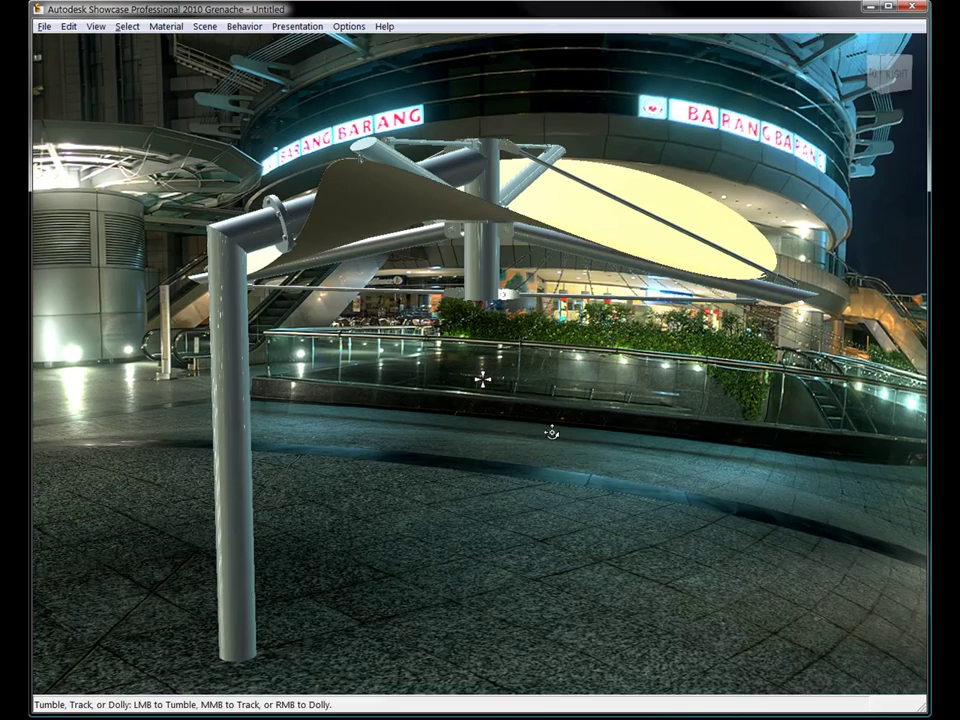
left_click_drag(551, 431, 353, 462, "alt")
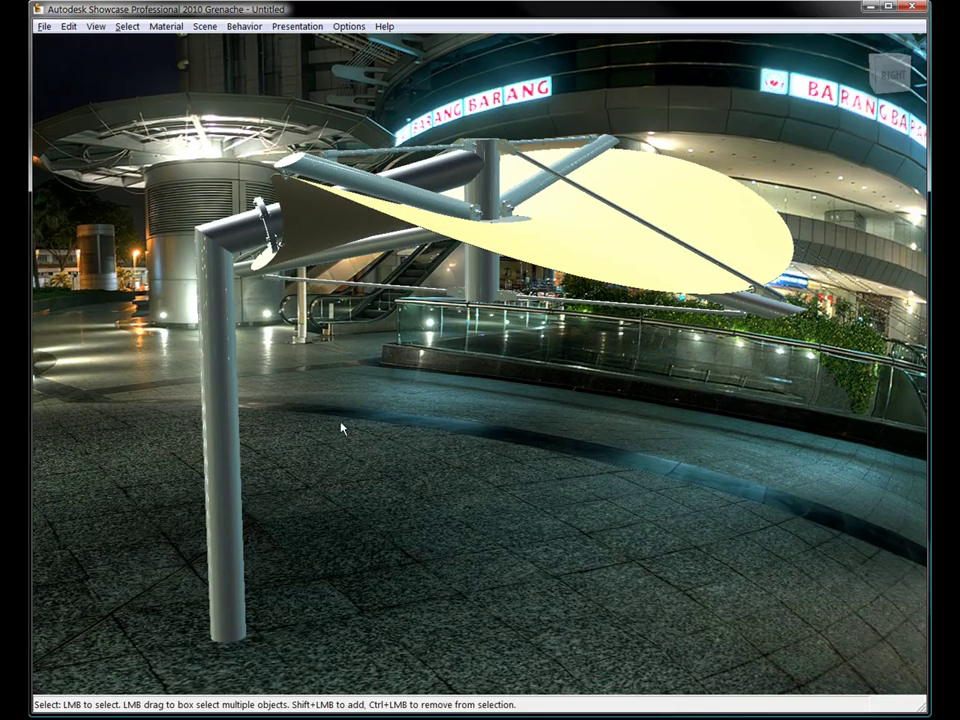
Create a new shot with a 5-second cinematic Track left camera move and preview it
left_click(96, 27)
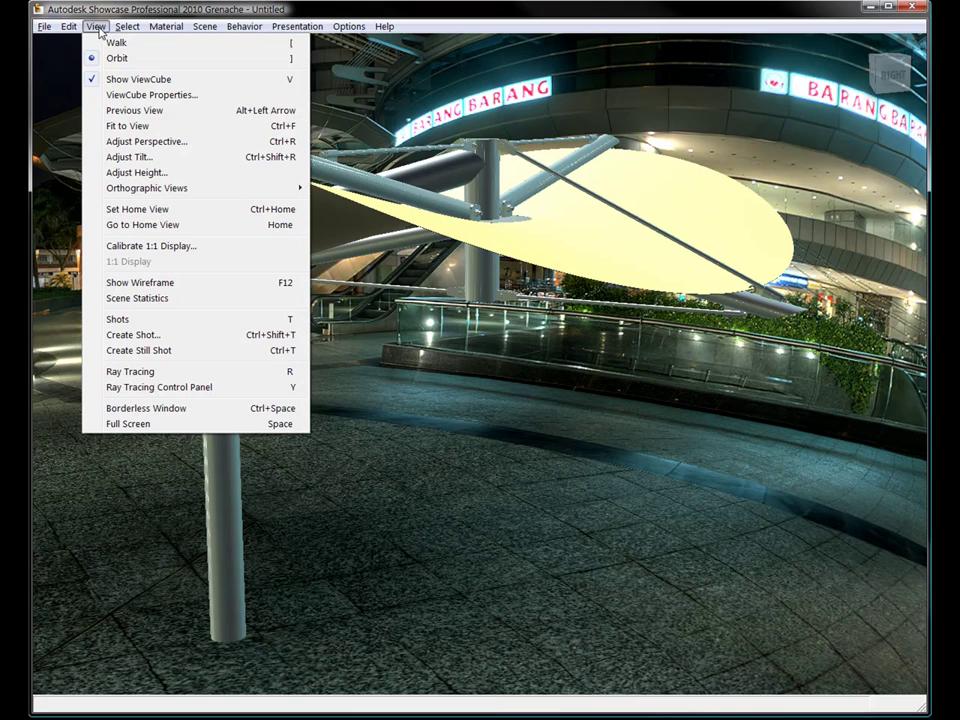
left_click(163, 335)
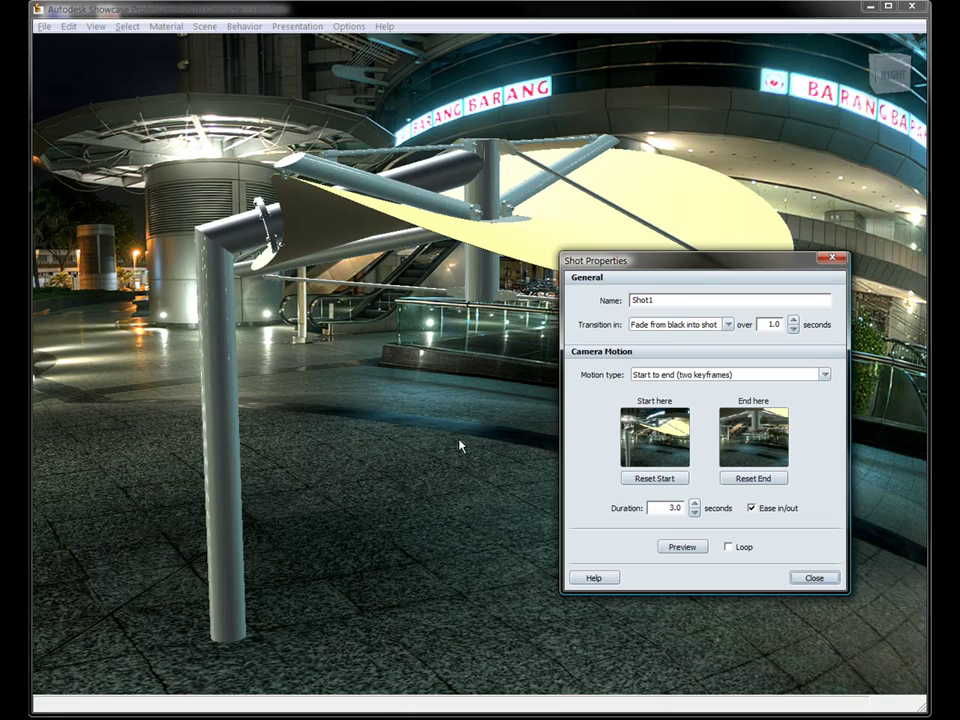
left_click(682, 375)
left_click(682, 388)
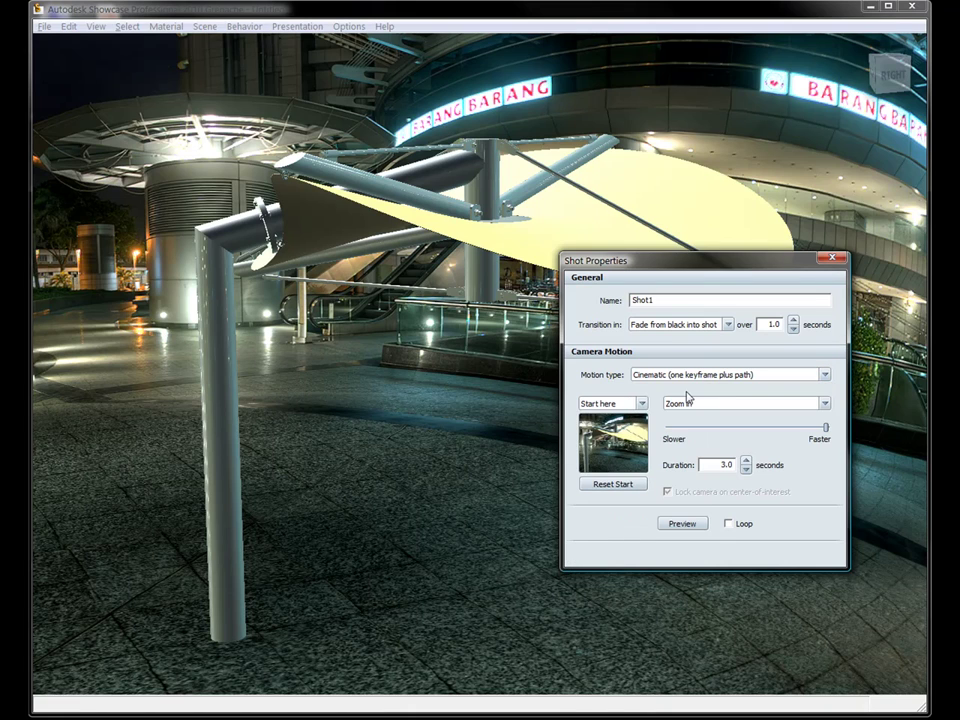
left_click(716, 404)
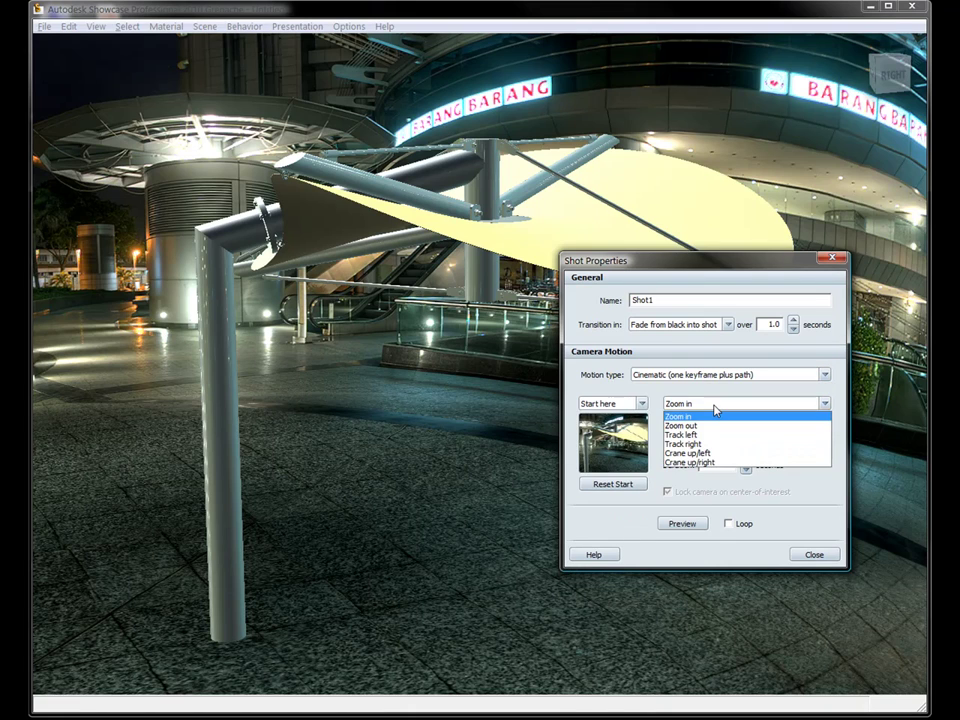
left_click(720, 435)
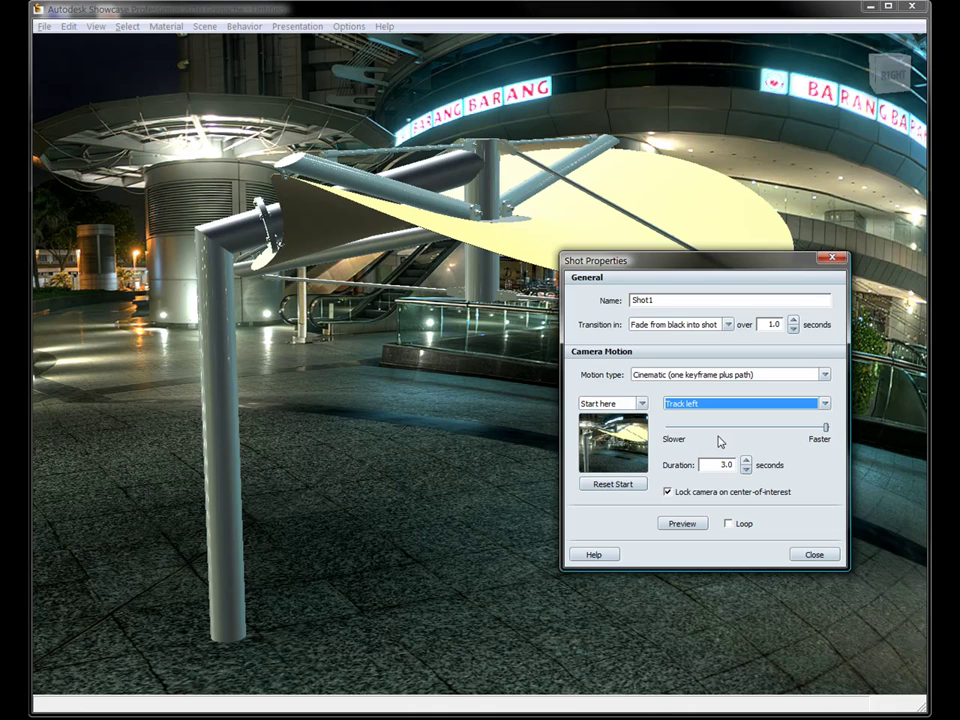
double_click(701, 466)
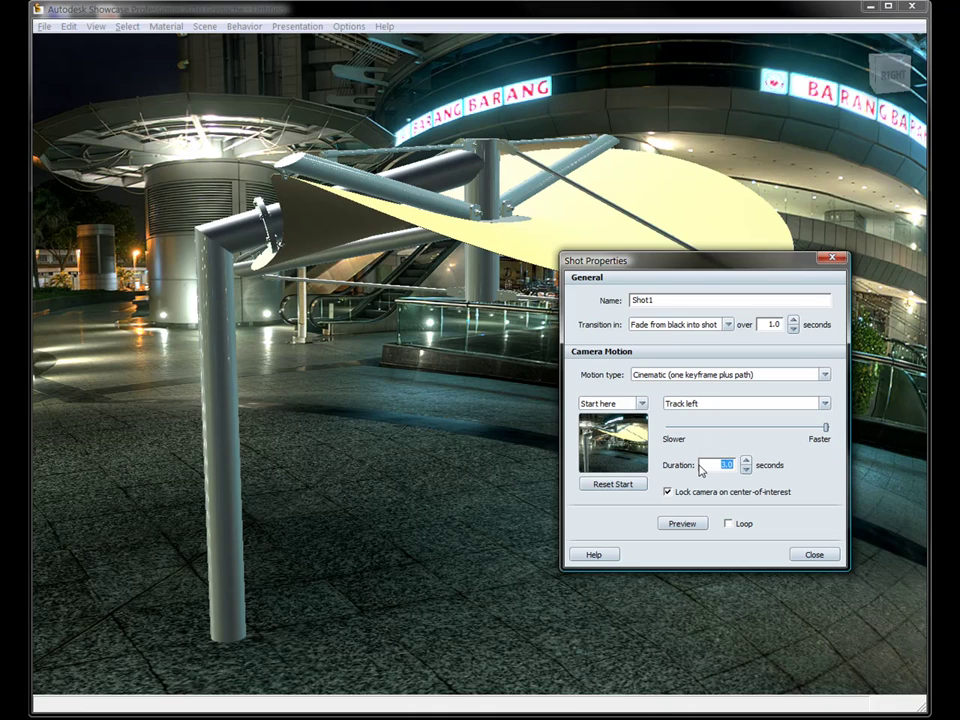
type("5")
left_click(684, 524)
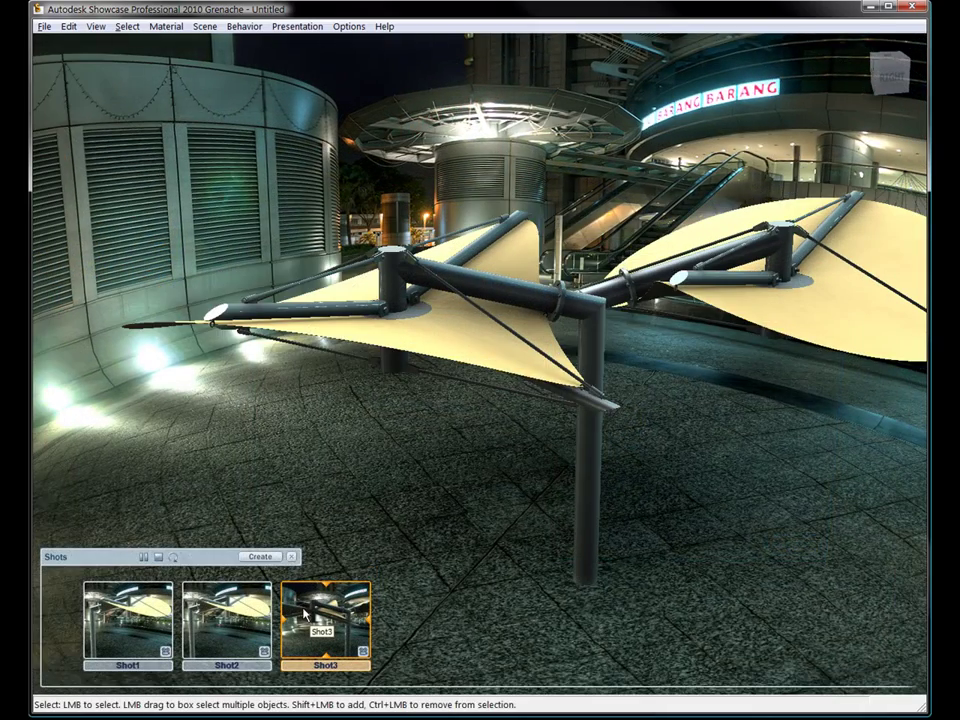
Save Shot3 as the AVI movie CanopyMarketingMaterial and start rendering it
right_click(305, 614)
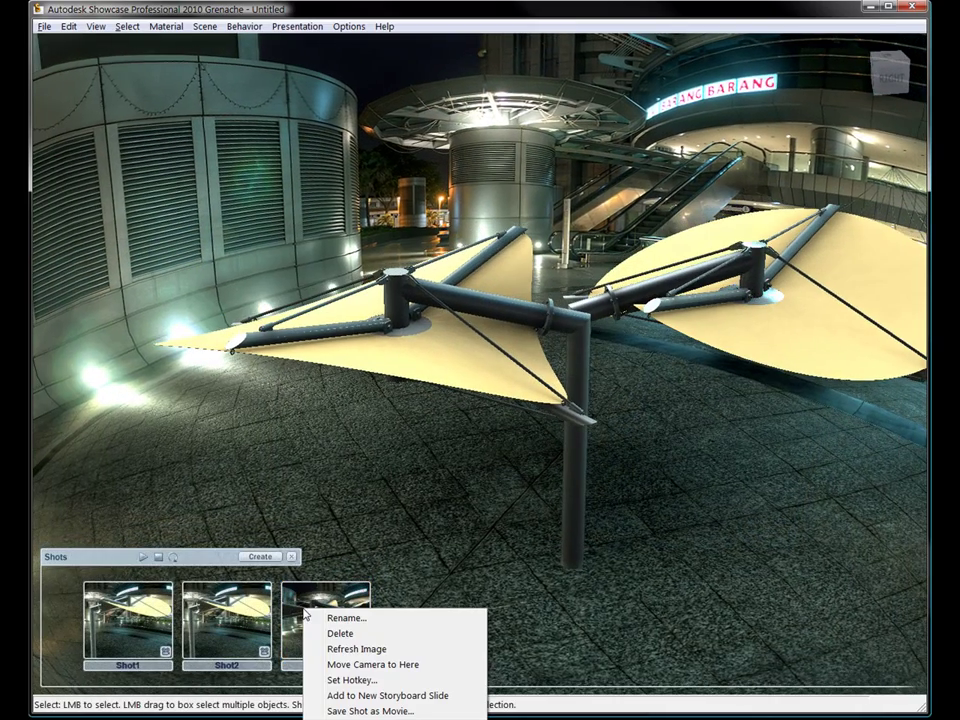
left_click(343, 710)
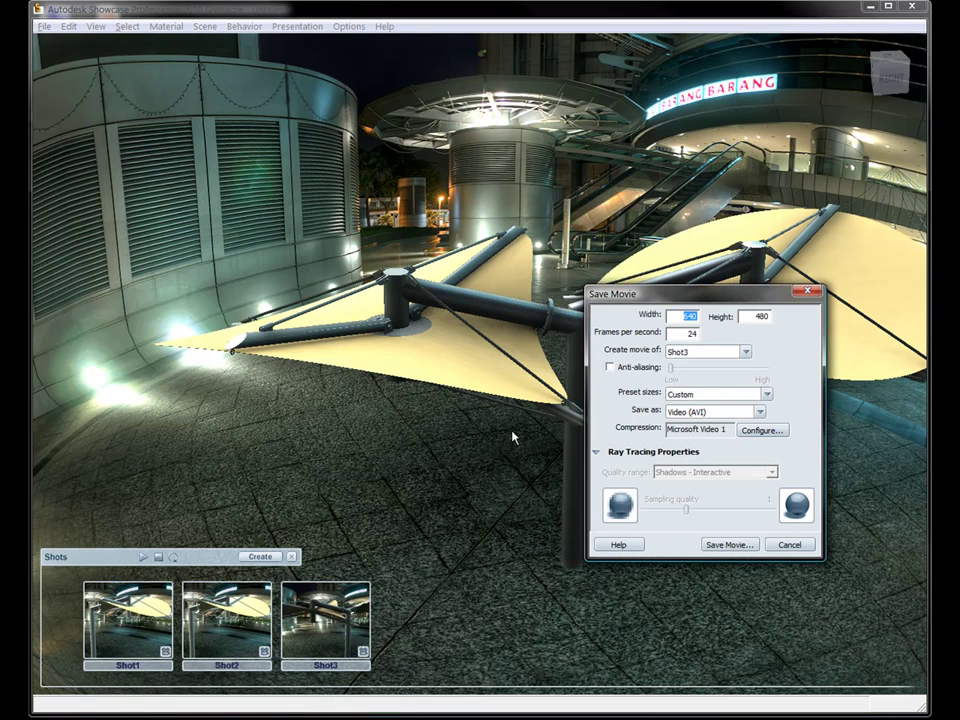
left_click(720, 542)
type("Material")
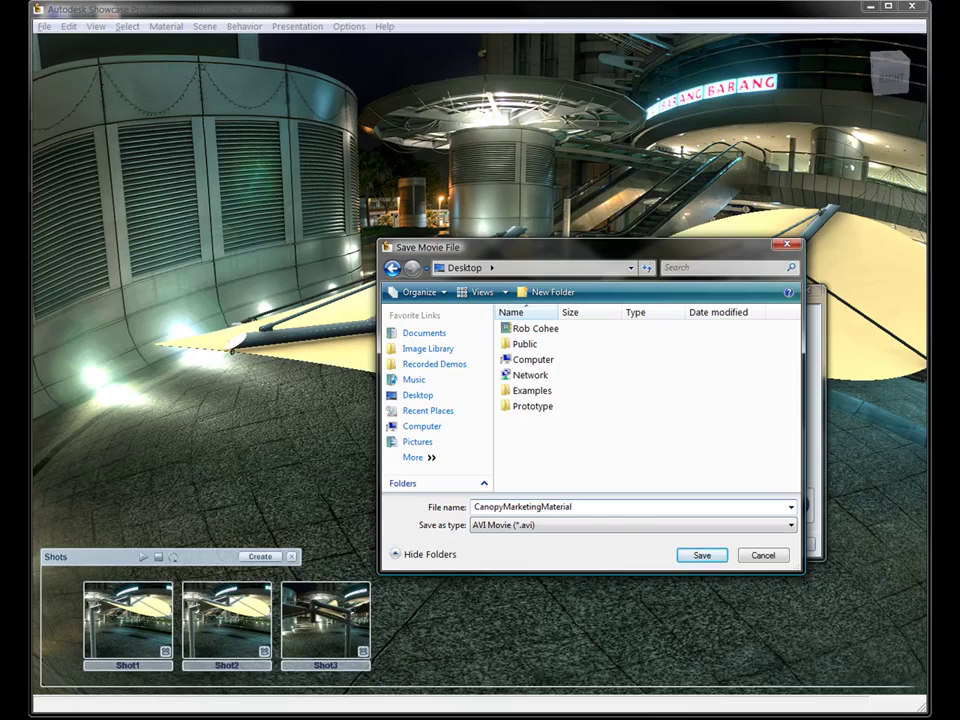
key("Return")
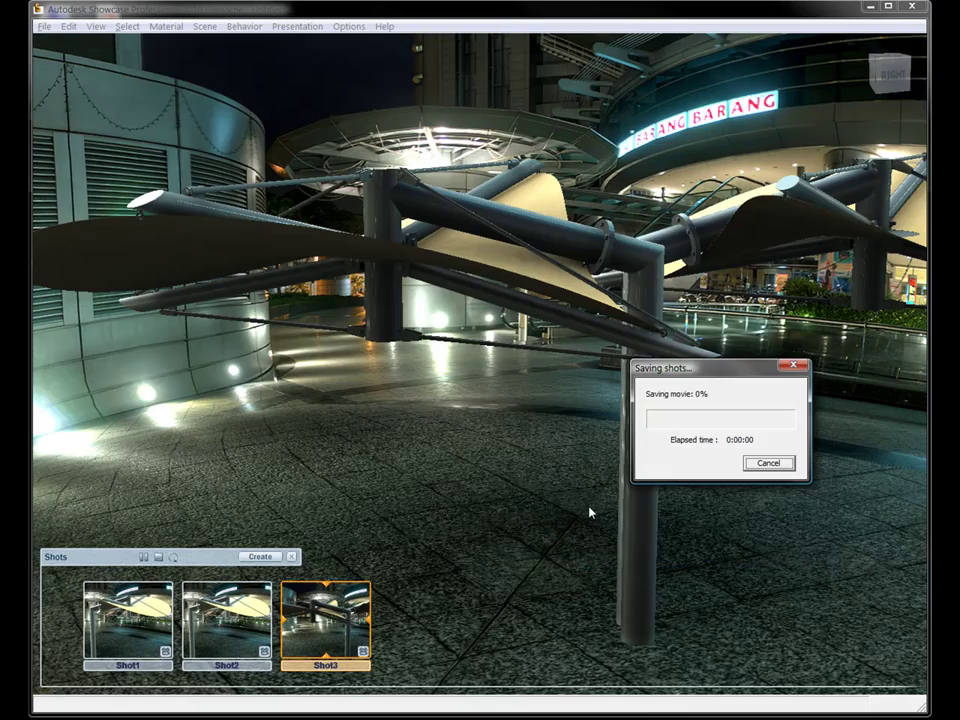